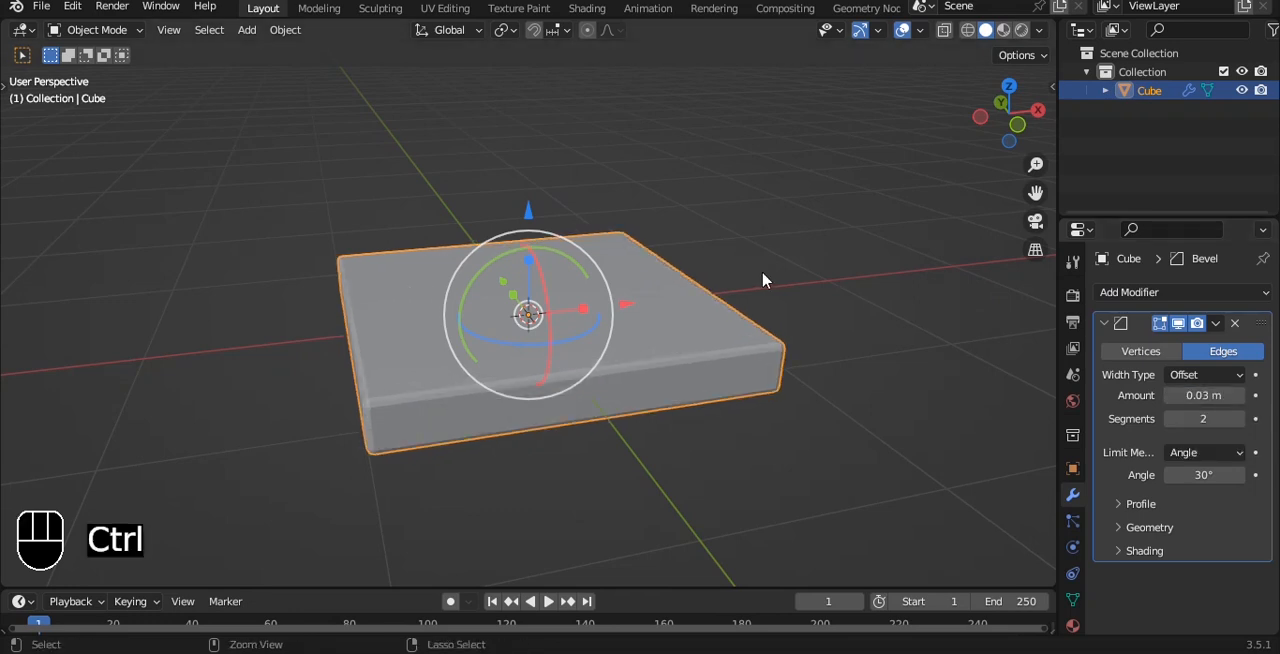
Step: Add a level 3 Subdivision Surface modifier to the beveled slab
{"action": "key", "text": "ctrl+3"}
{"action": "key", "text": "grave"}
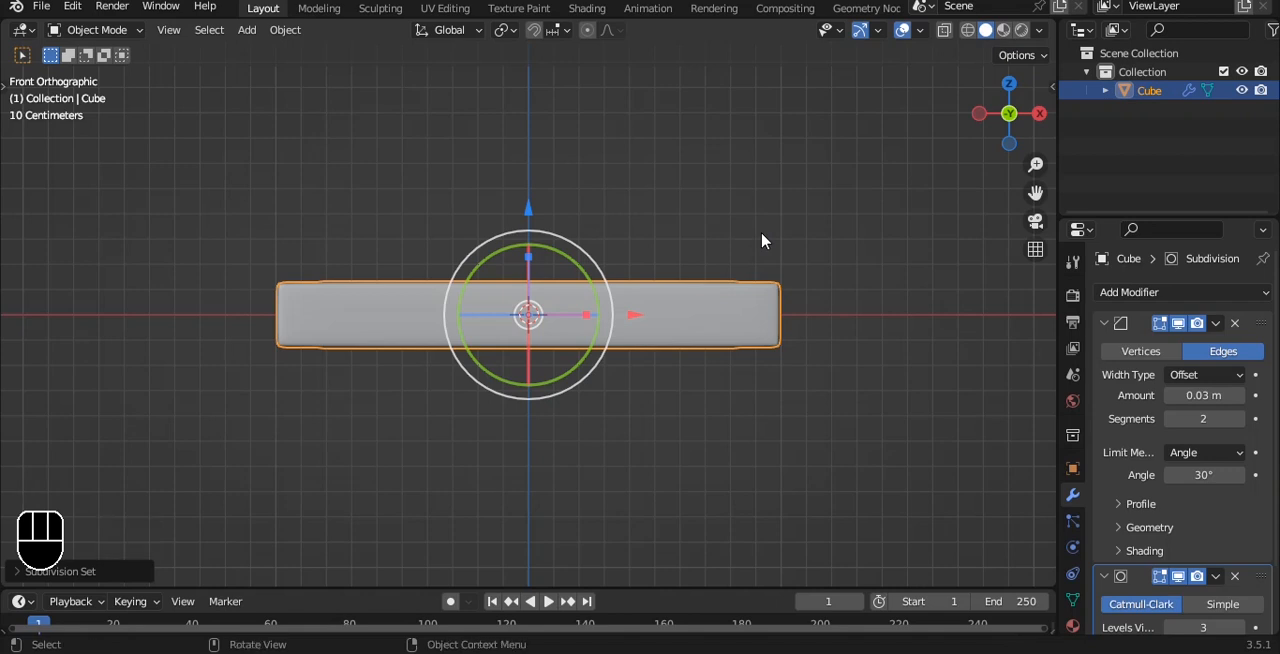
Step: Duplicate the slab's mesh about 0.23 m upward along Z and scale the copy to about 1.1 as an overhanging tabletop
{"action": "key", "text": "Tab"}
{"action": "key", "text": "shift+d"}
{"action": "key", "text": "z"}
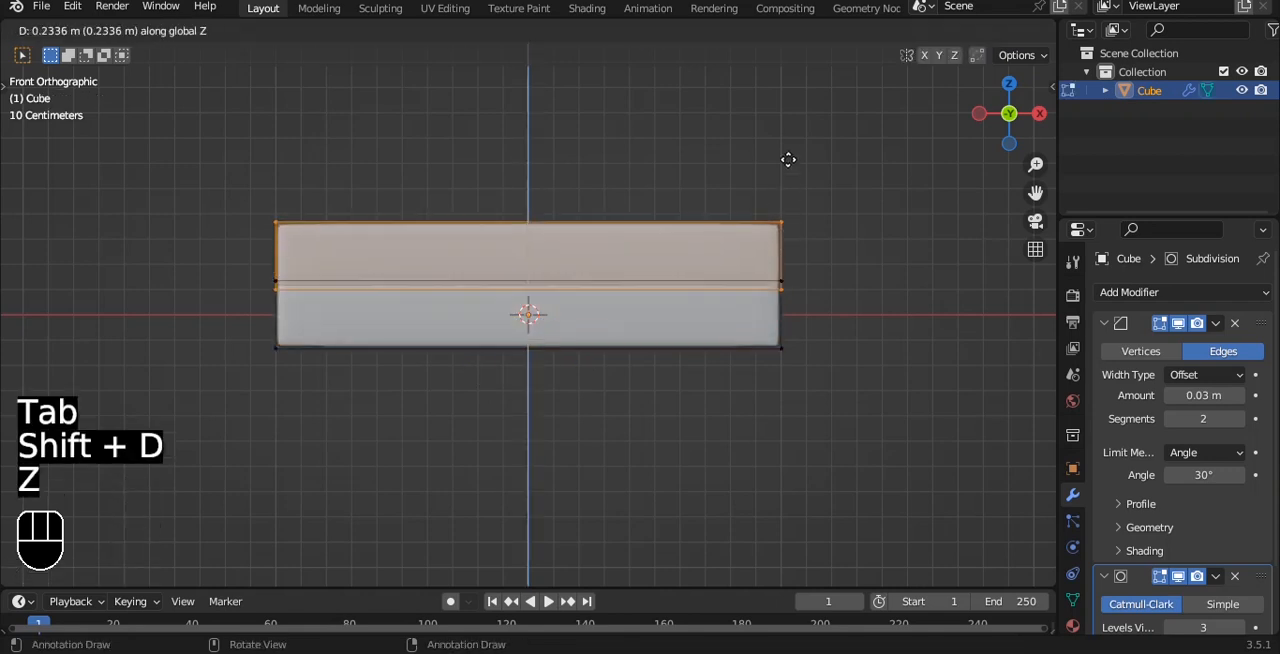
{"action": "left_click", "coordinate": [788, 162]}
{"action": "key", "text": "s"}
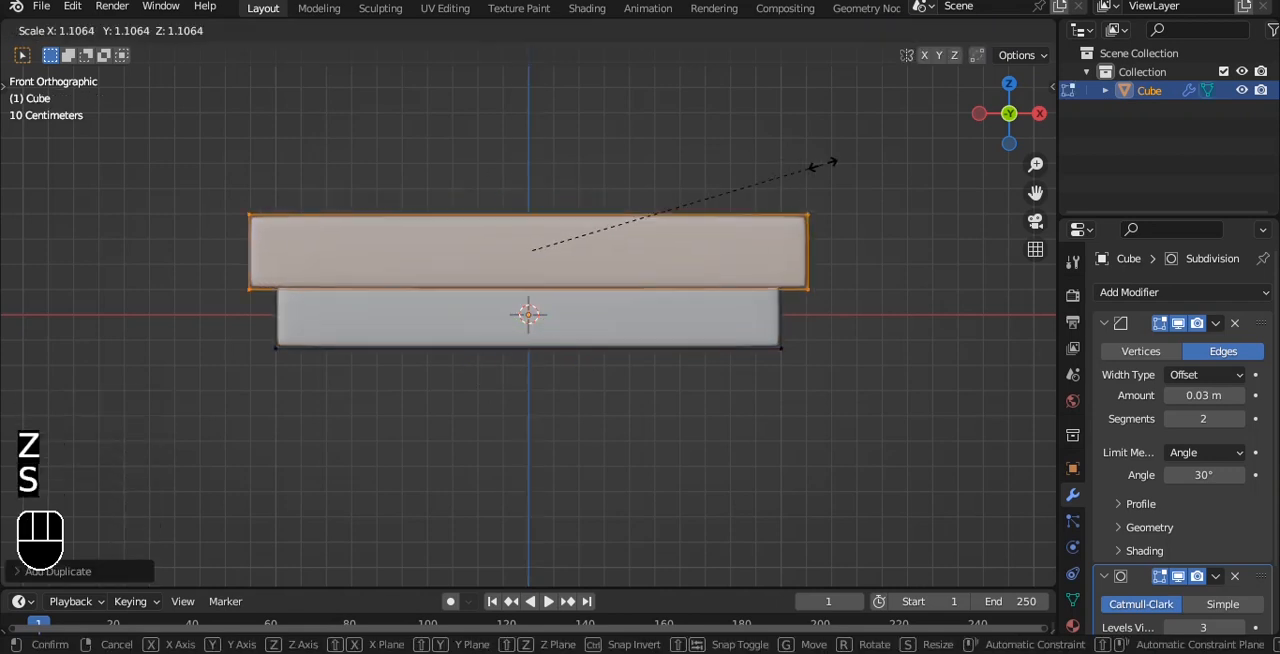
{"action": "left_click", "coordinate": [825, 163]}
{"action": "key", "text": "Tab"}
{"action": "middle_click_drag", "start_coordinate": [797, 234], "coordinate": [740, 199]}
Step: Duplicate the tabletop mesh downward along Z below the table and scale the copy to about 0.23
{"action": "key", "text": "grave"}
{"action": "middle_click_drag", "start_coordinate": [696, 315], "coordinate": [677, 214], "text": "shift"}
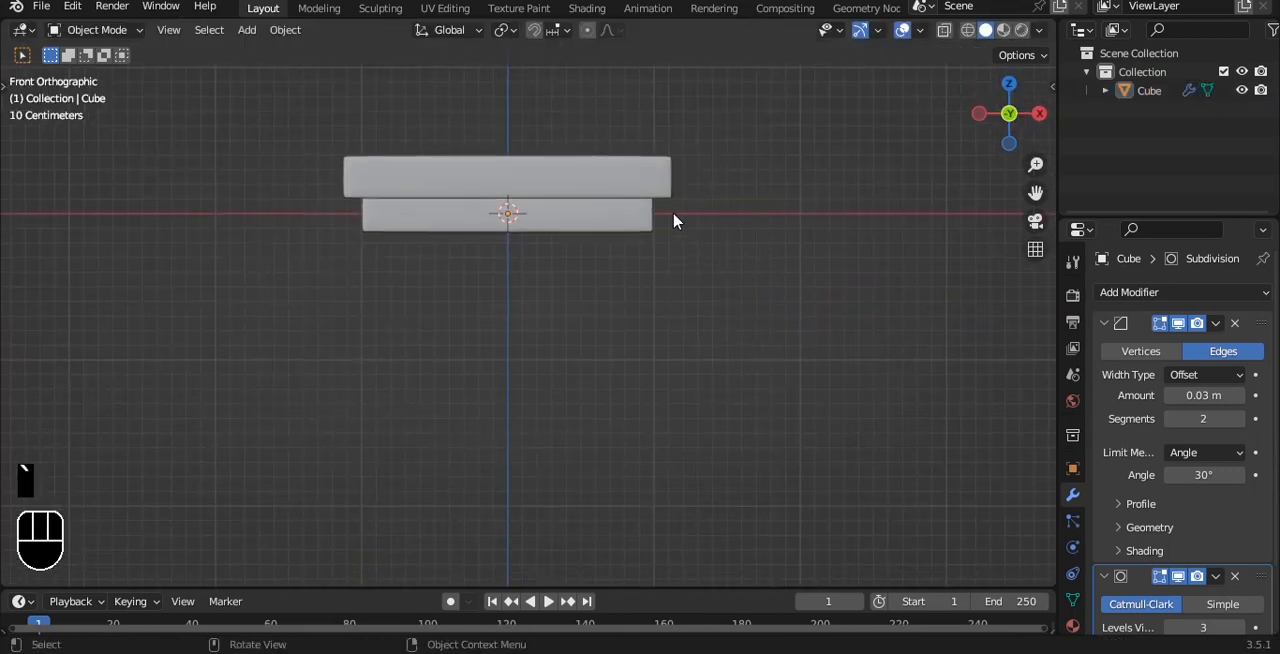
{"action": "left_click", "coordinate": [645, 195]}
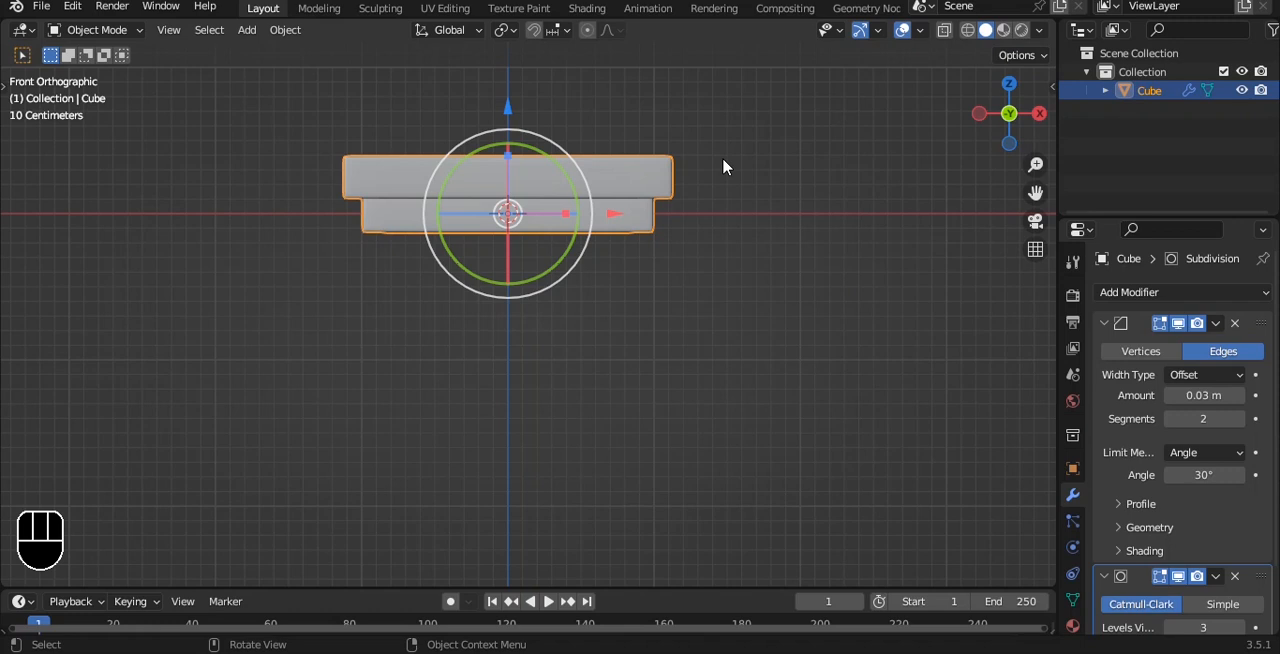
{"action": "key", "text": "Tab"}
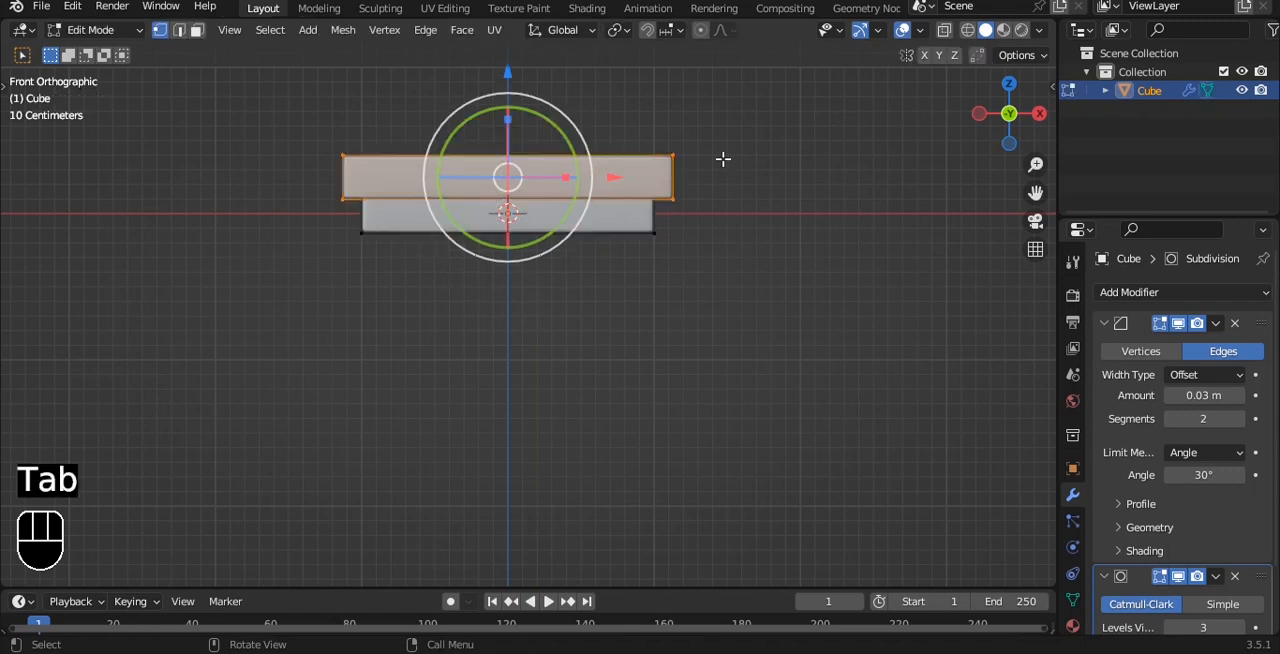
{"action": "key", "text": "shift+d"}
{"action": "key", "text": "z"}
{"action": "key", "text": "s"}
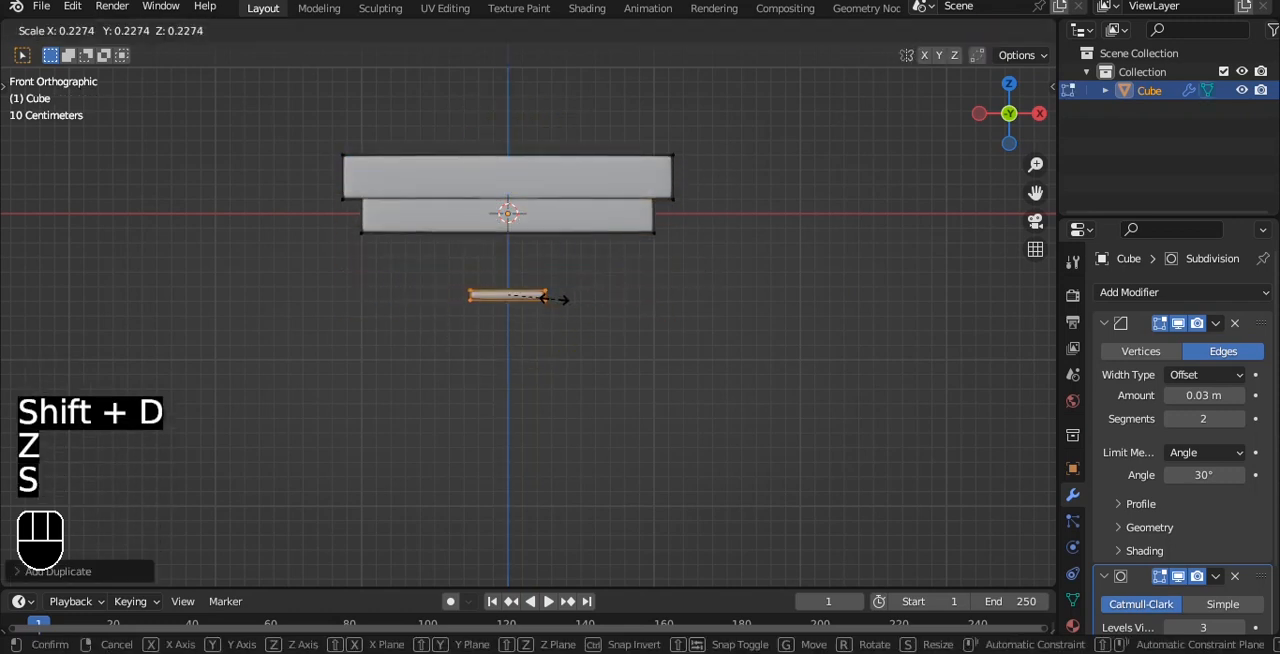
{"action": "left_click", "coordinate": [500, 294]}
Step: Stretch the small copy along Z and shrink it uniformly into a small, narrow leg block
{"action": "key", "text": "s"}
{"action": "key", "text": "z"}
{"action": "key", "text": "s"}
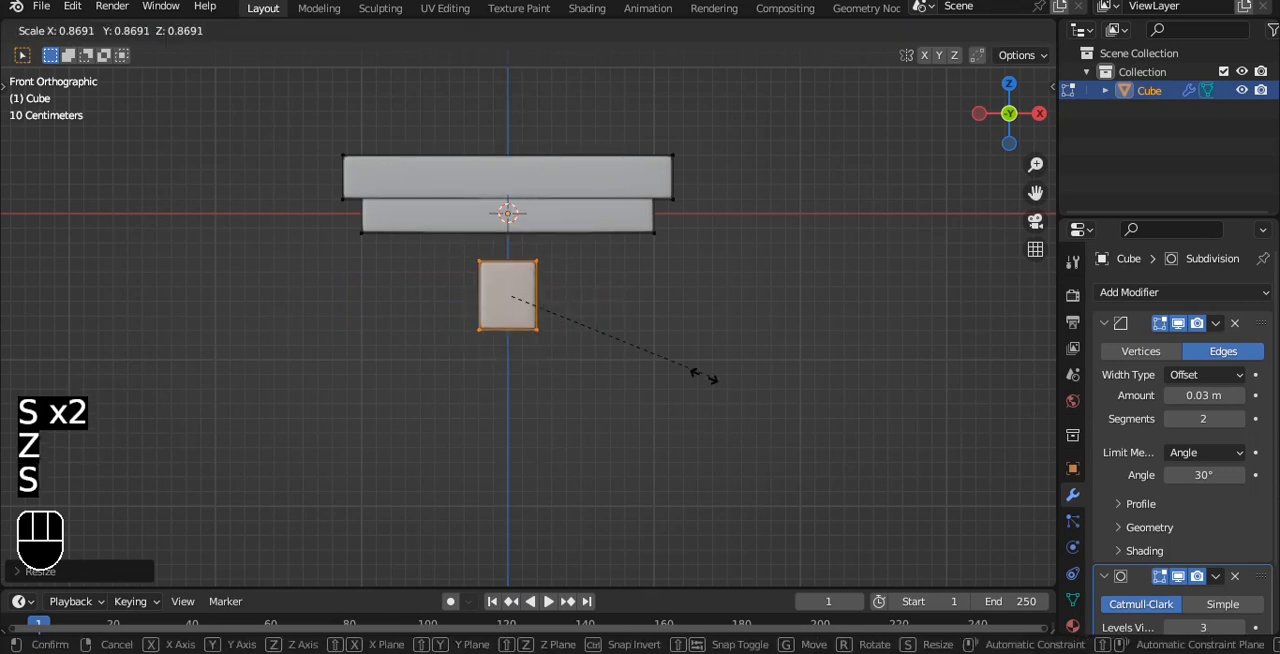
{"action": "left_click", "coordinate": [601, 348]}
{"action": "left_click_drag", "start_coordinate": [601, 348], "coordinate": [531, 297], "text": "alt"}
Step: Move the leg block along X and Y beneath the table's front right corner and raise it into the lower slab
{"action": "key", "text": "grave"}
{"action": "left_click", "coordinate": [406, 229]}
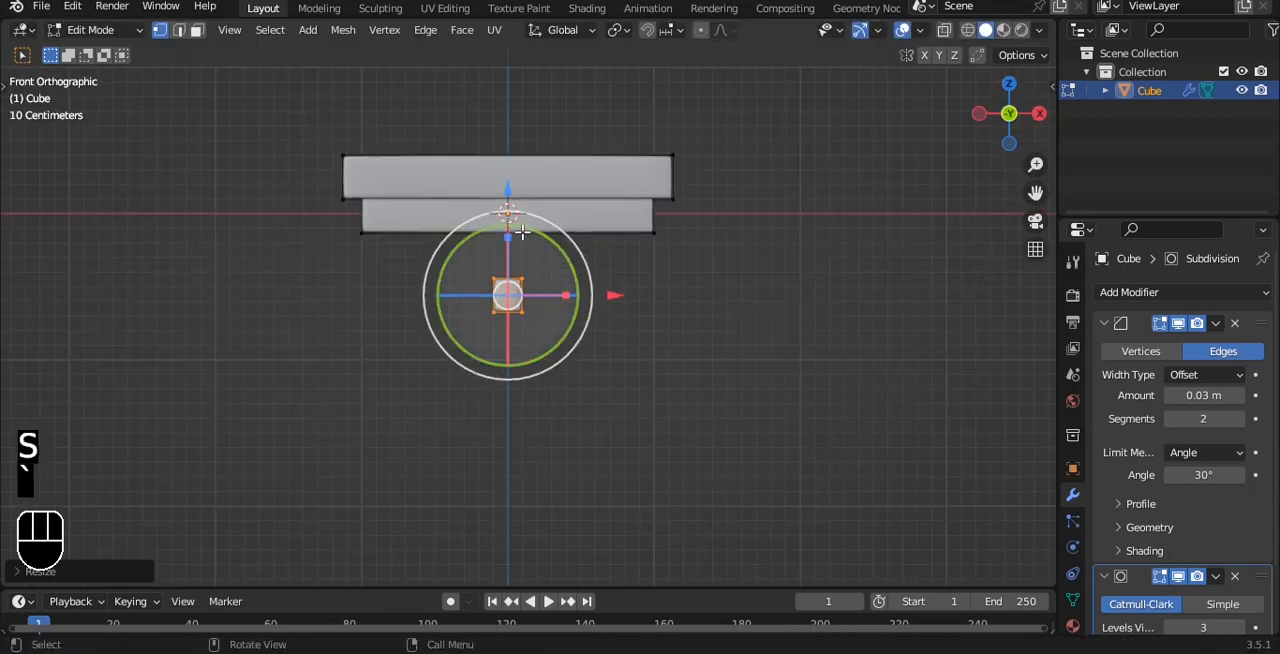
{"action": "left_click_drag", "start_coordinate": [610, 292], "coordinate": [725, 294]}
{"action": "key", "text": "grave"}
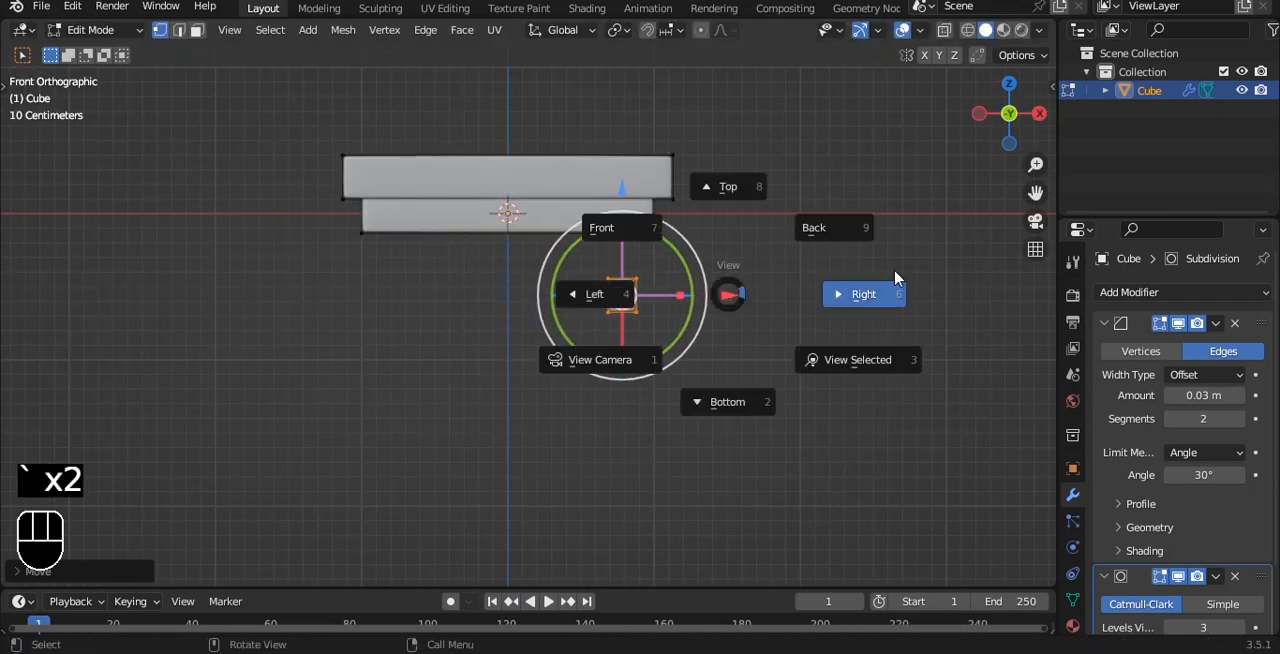
{"action": "left_click", "coordinate": [826, 298]}
{"action": "left_click_drag", "start_coordinate": [629, 295], "coordinate": [511, 278]}
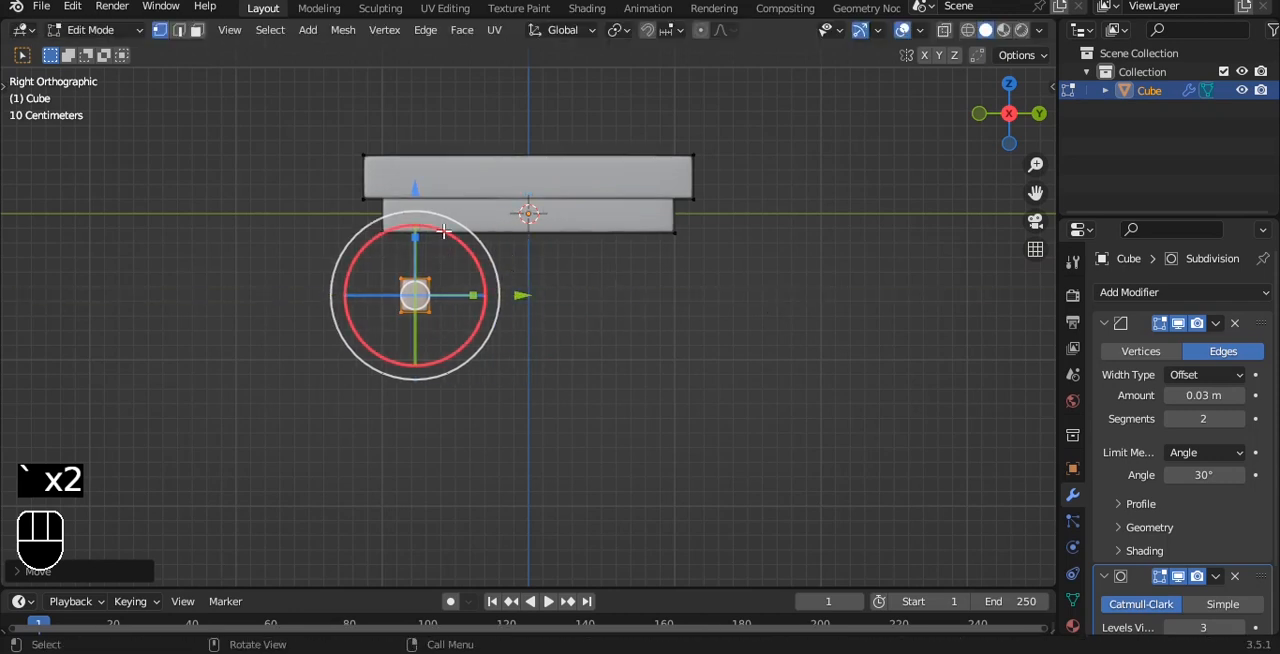
{"action": "scroll", "coordinate": [446, 234], "scroll_direction": "up", "scroll_amount": 2}
{"action": "left_click_drag", "start_coordinate": [446, 234], "coordinate": [539, 265], "text": "alt+shift"}
{"action": "left_click_drag", "start_coordinate": [453, 219], "coordinate": [450, 143]}
Step: With X-ray shading on, select the block's bottom vertices and move them far down to form a long leg
{"action": "key", "text": "grave"}
{"action": "left_click", "coordinate": [476, 152]}
{"action": "key", "text": "alt+z"}
{"action": "key", "text": "a"}
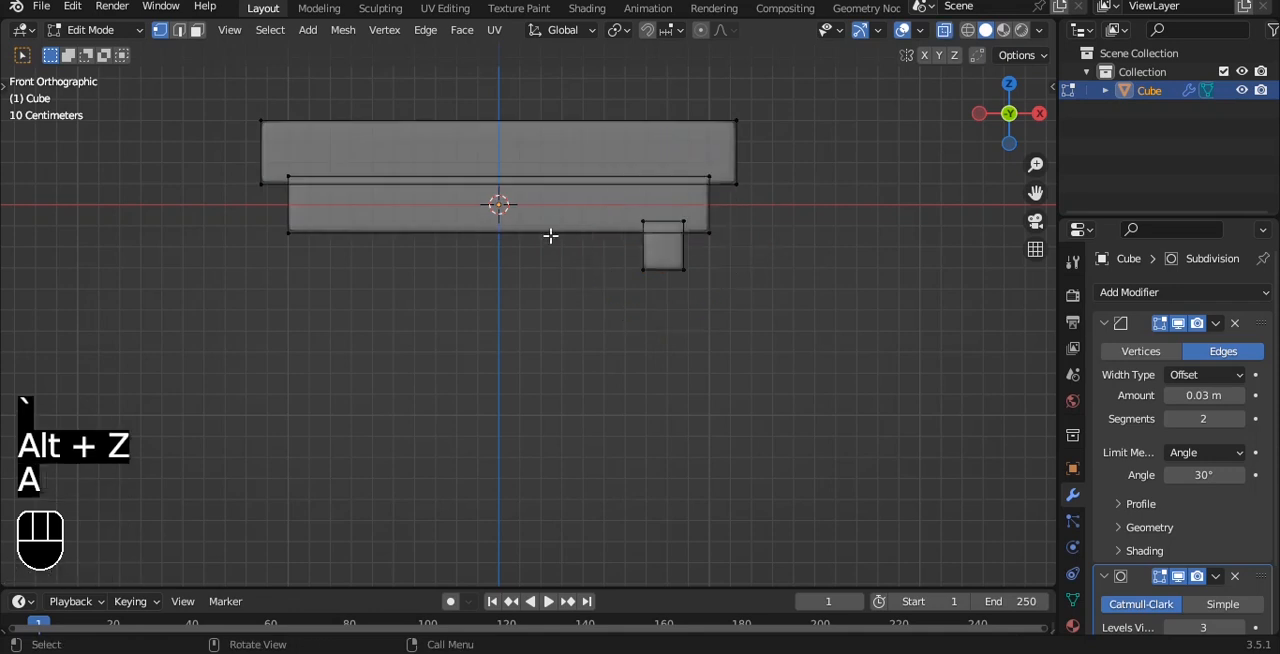
{"action": "left_click_drag", "start_coordinate": [608, 250], "coordinate": [714, 308]}
{"action": "left_click_drag", "start_coordinate": [670, 178], "coordinate": [677, 429]}
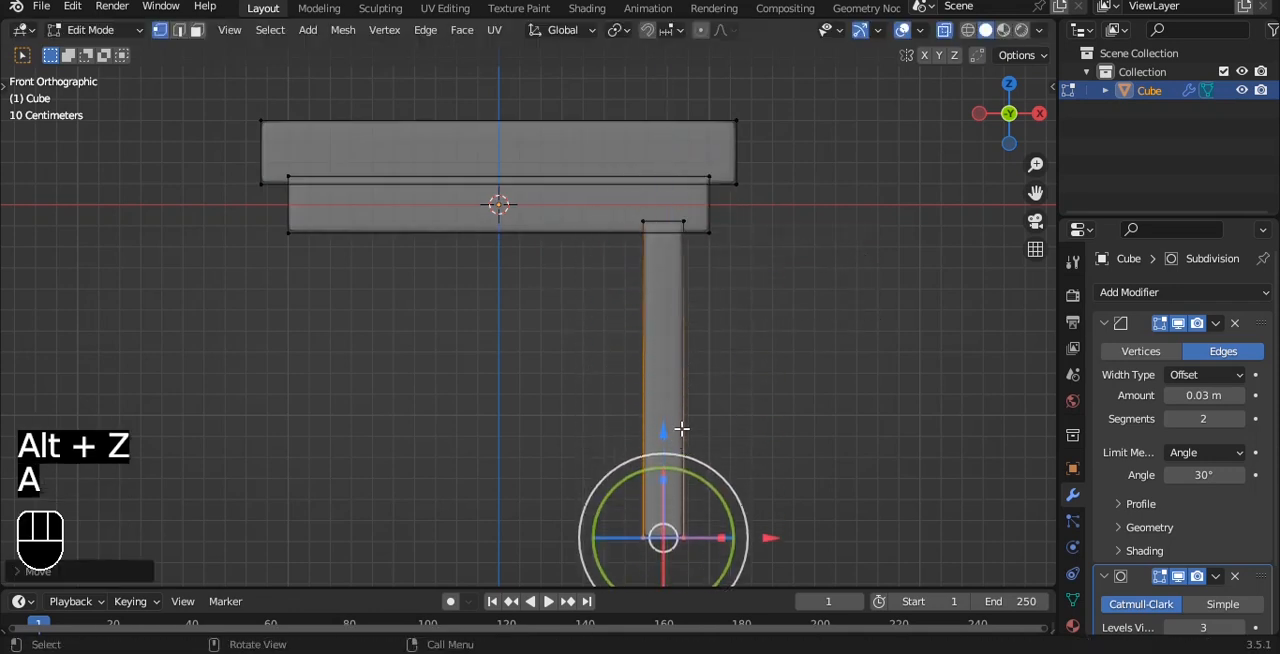
Step: Extrude and widen the leg's bottom face, extrude it about 0.11 m downward, and enlarge the end into a flared foot
{"action": "scroll", "coordinate": [680, 357], "scroll_direction": "down", "scroll_amount": 1}
{"action": "left_click_drag", "start_coordinate": [680, 357], "coordinate": [665, 326], "text": "alt+shift"}
{"action": "scroll", "coordinate": [737, 336], "scroll_direction": "up", "scroll_amount": 1}
{"action": "key", "text": "e"}
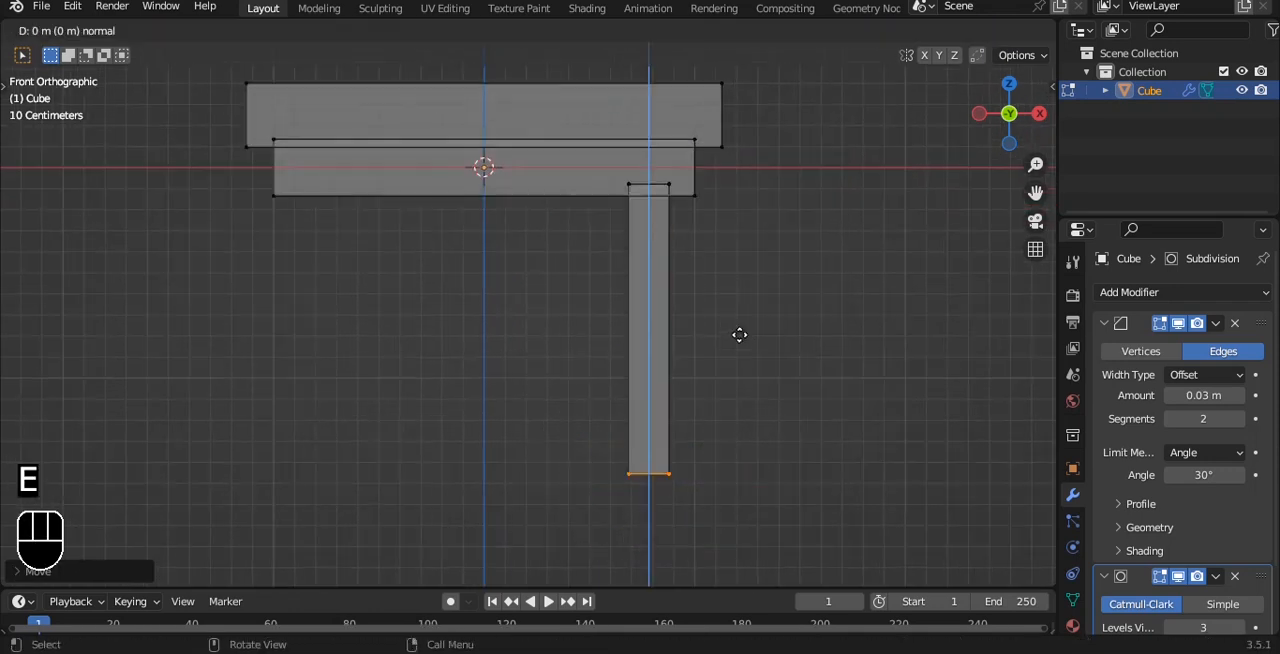
{"action": "left_click", "coordinate": [787, 340]}
{"action": "key", "text": "e"}
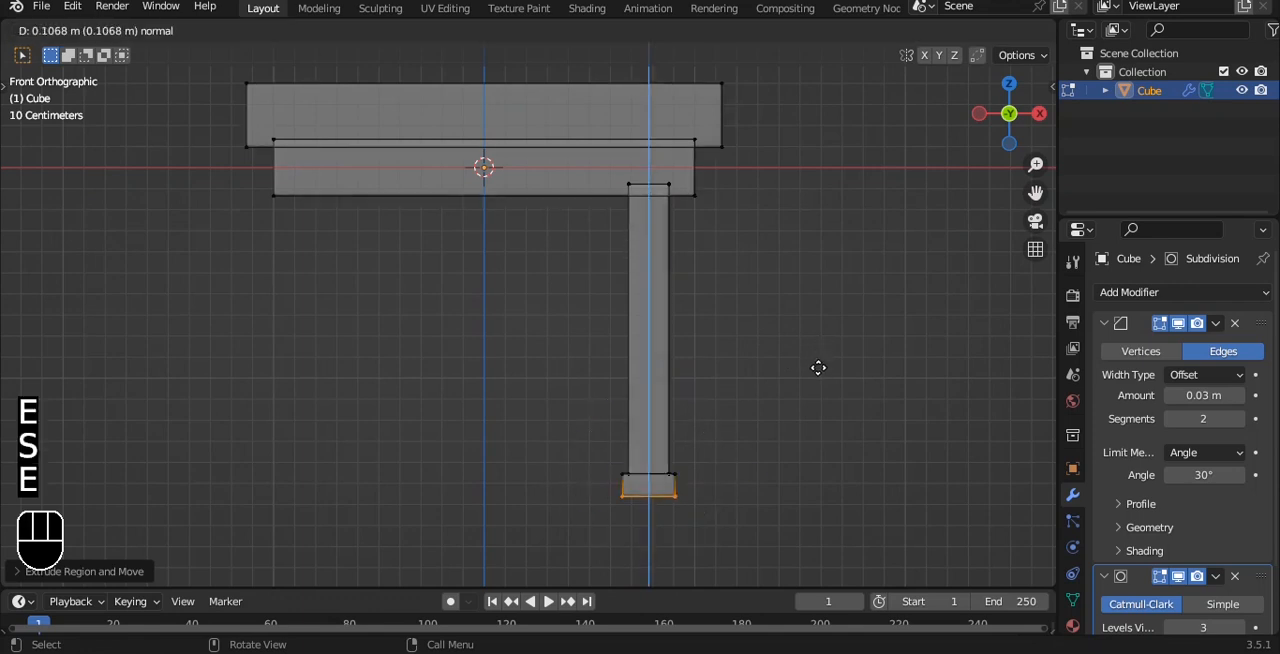
{"action": "left_click", "coordinate": [818, 368]}
{"action": "key", "text": "s"}
{"action": "left_click", "coordinate": [919, 384]}
{"action": "key", "text": "Tab"}
{"action": "scroll", "coordinate": [840, 345], "scroll_direction": "down", "scroll_amount": 3}
{"action": "left_click", "coordinate": [782, 321]}
{"action": "middle_click_drag", "start_coordinate": [730, 312], "coordinate": [645, 293], "text": "alt"}
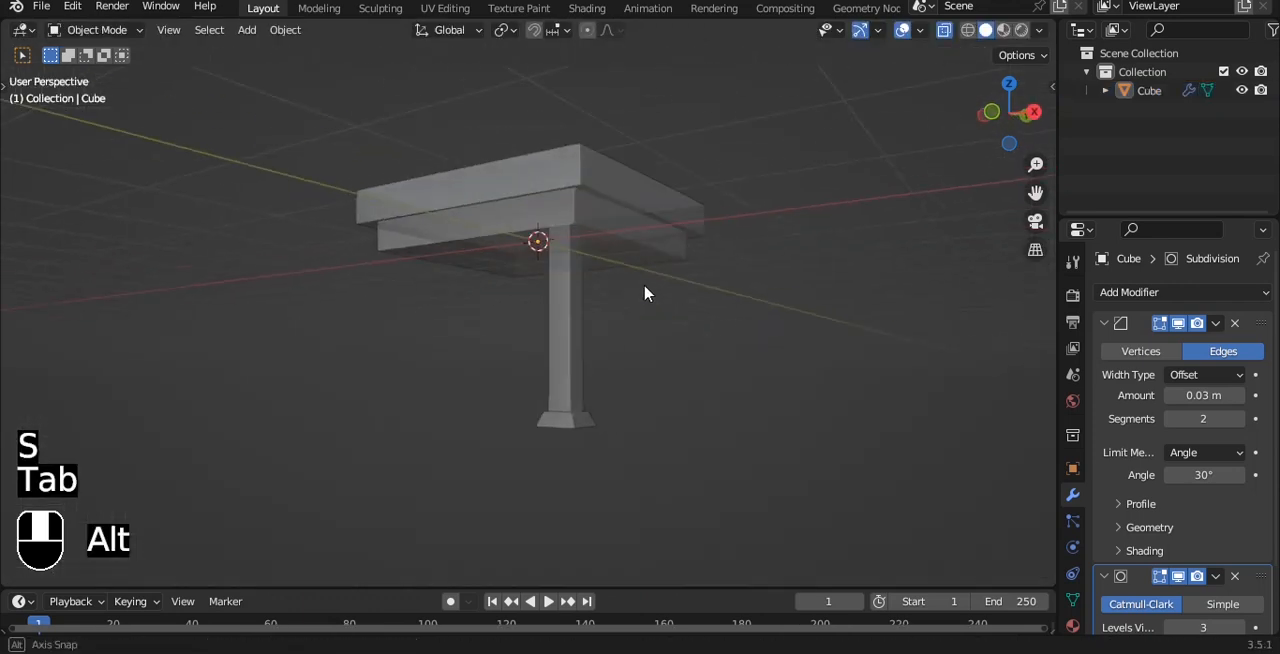
Step: Select the whole leg mesh and duplicate it about 1.56 m along Y to the back corner
{"action": "key", "text": "grave"}
{"action": "left_click", "coordinate": [528, 220]}
{"action": "left_click", "coordinate": [604, 309]}
{"action": "key", "text": "grave"}
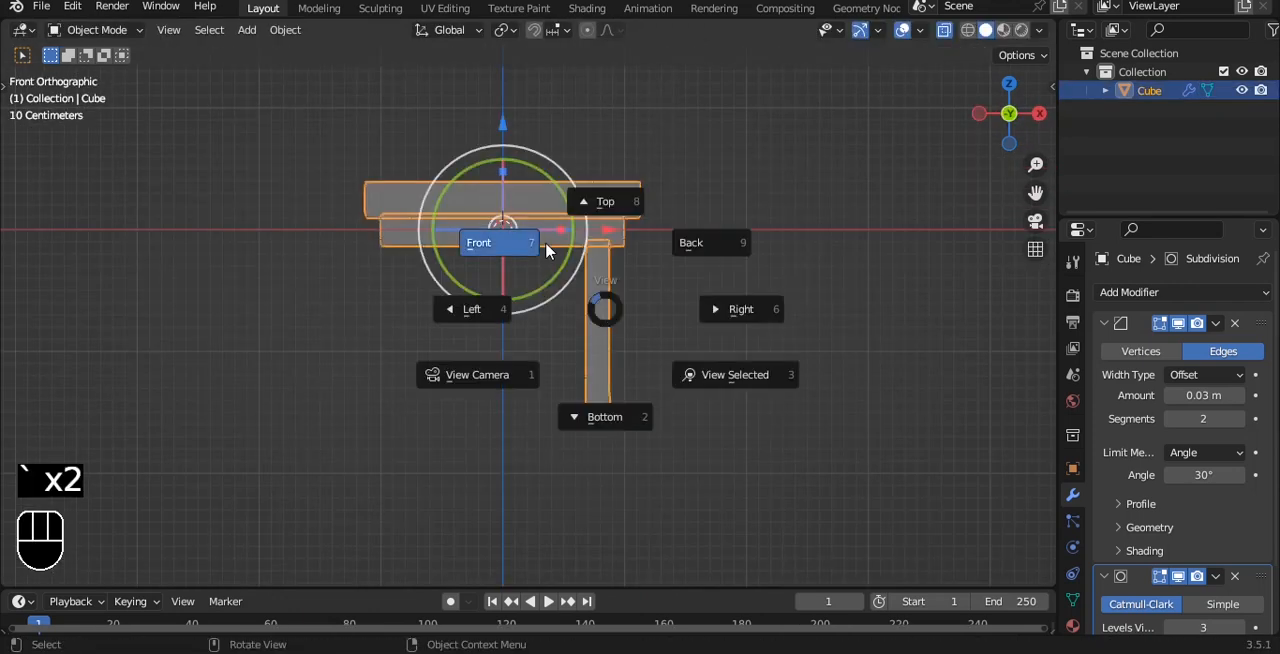
{"action": "key", "text": "grave"}
{"action": "left_click", "coordinate": [671, 263]}
{"action": "key", "text": "Tab"}
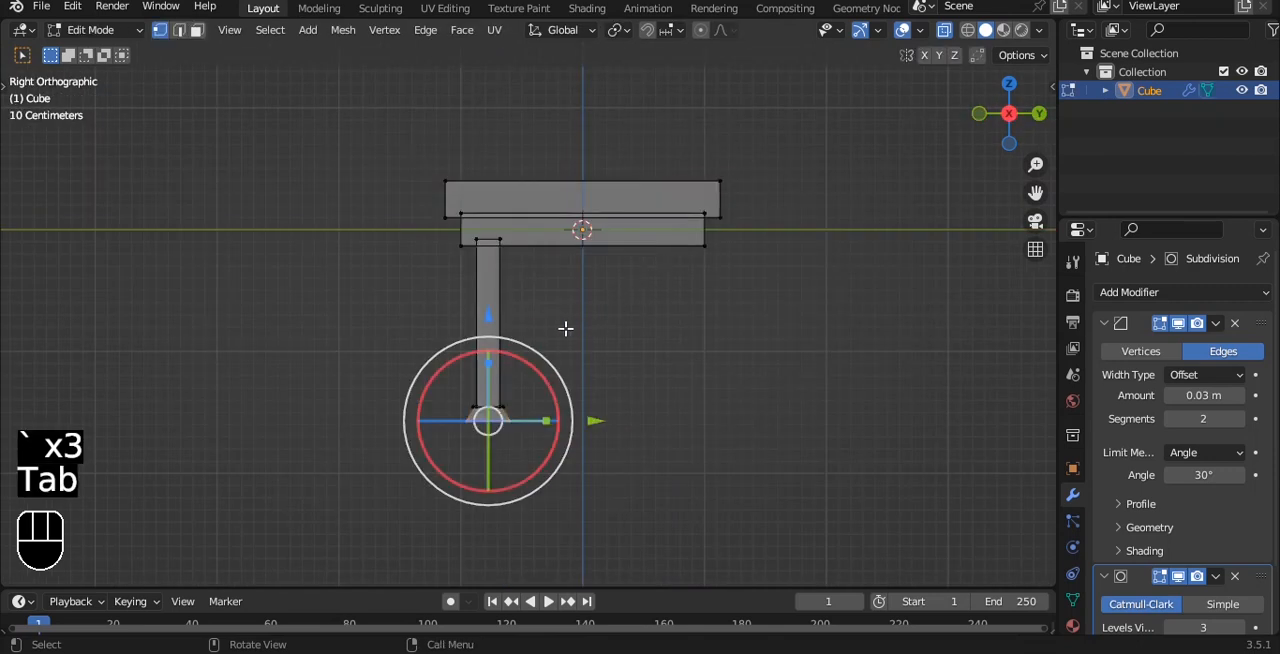
{"action": "key", "text": "a"}
{"action": "key", "text": "l"}
{"action": "key", "text": "shift+d"}
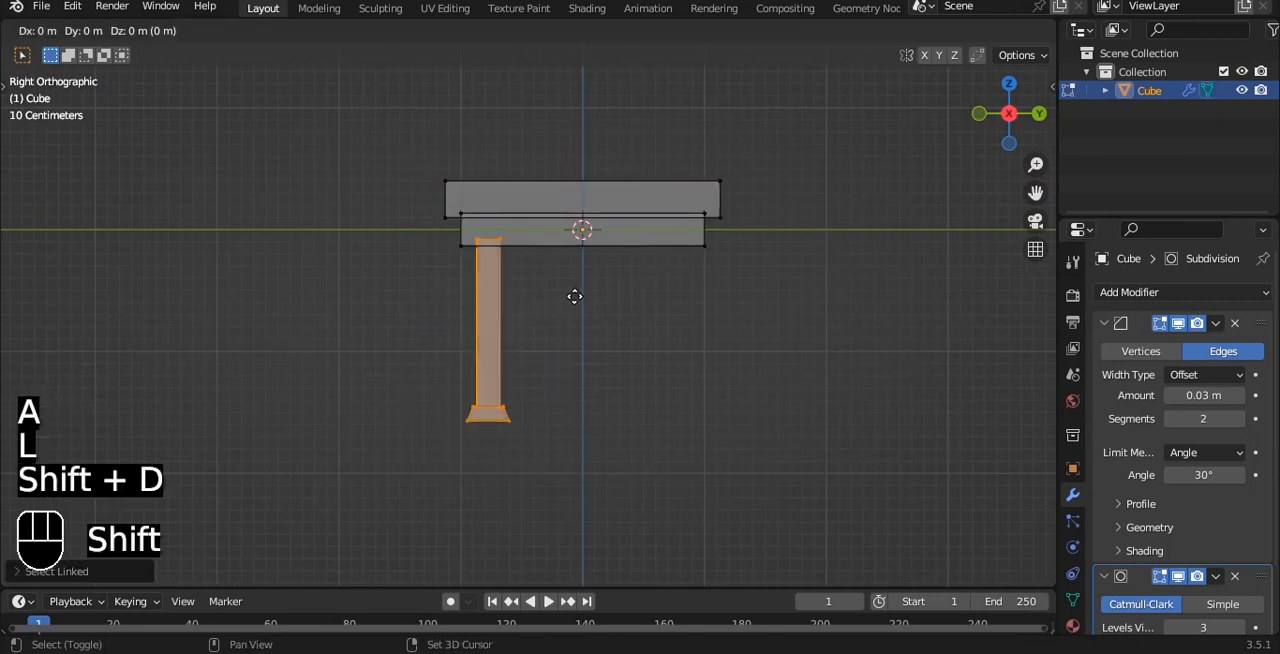
{"action": "key", "text": "y"}
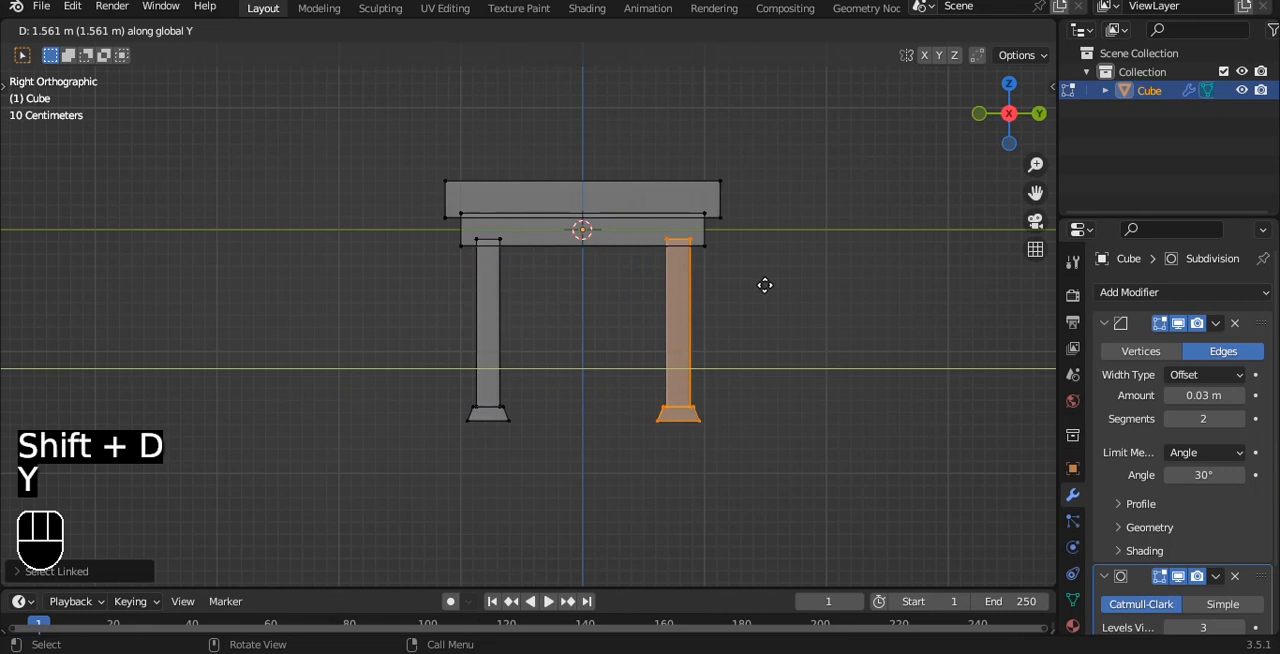
{"action": "left_click", "coordinate": [763, 283]}
Step: Select both right-hand legs and duplicate them about 1.57 m along negative X to the opposite side
{"action": "middle_click_drag", "start_coordinate": [763, 283], "coordinate": [781, 283]}
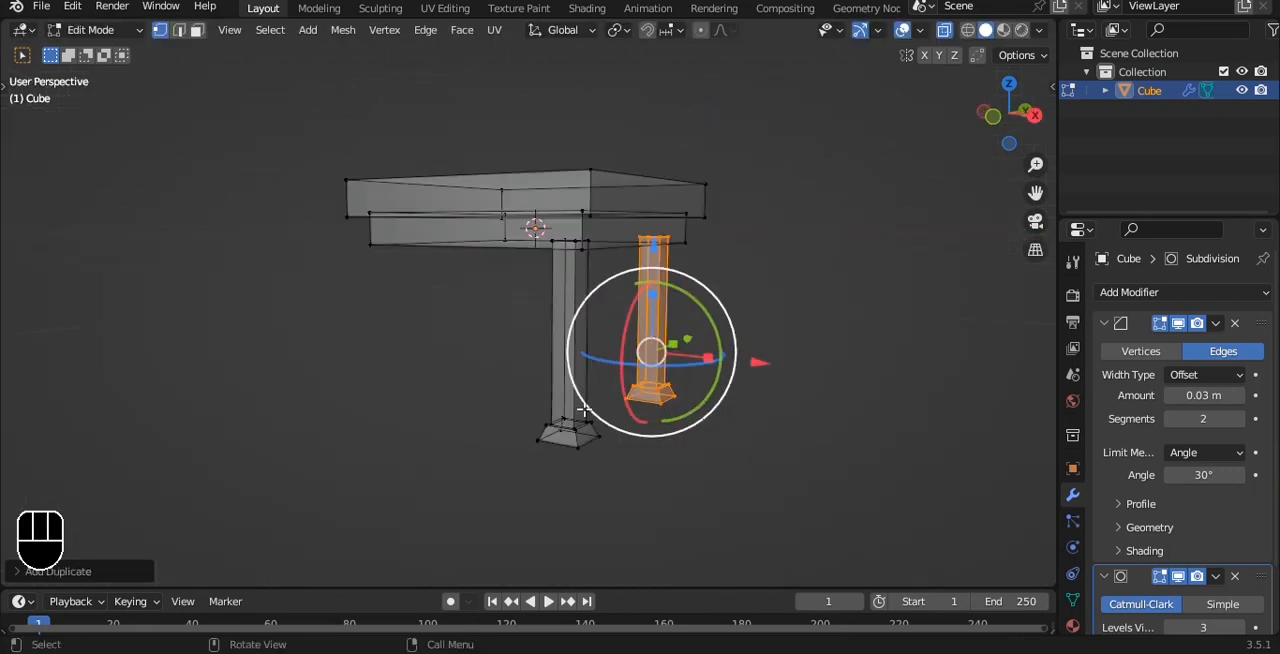
{"action": "key", "text": "l"}
{"action": "key", "text": "grave"}
{"action": "left_click", "coordinate": [656, 320]}
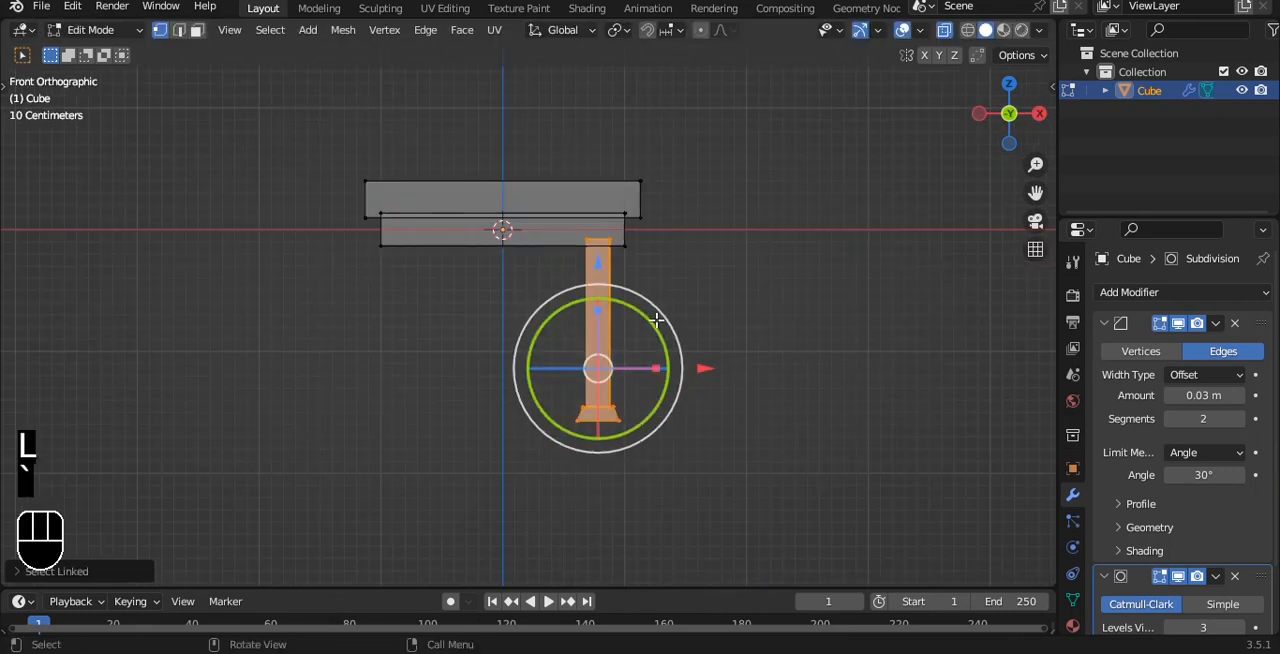
{"action": "key", "text": "shift+d"}
{"action": "key", "text": "x"}
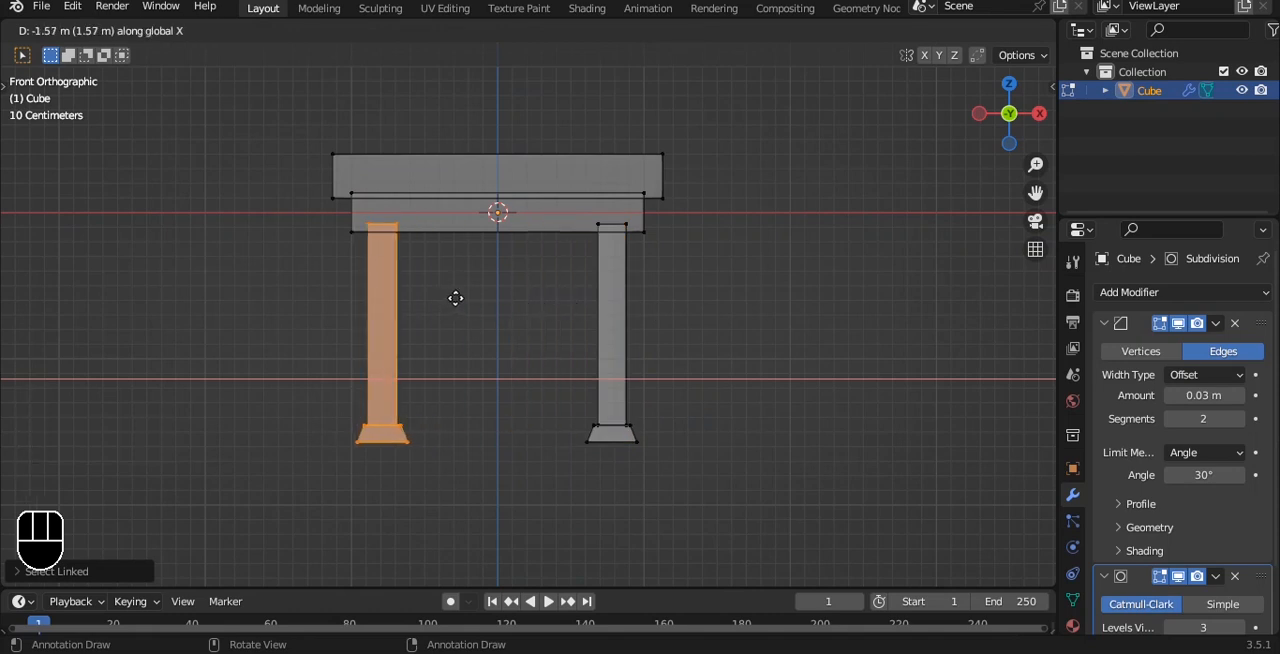
{"action": "left_click", "coordinate": [455, 298]}
{"action": "key", "text": "Tab"}
{"action": "left_click", "coordinate": [789, 320]}
{"action": "left_click_drag", "start_coordinate": [789, 320], "coordinate": [802, 272], "text": "alt"}
Step: Shorten all four legs by raising their foot vertices along Z, and turn off X-ray shading
{"action": "key", "text": "grave"}
{"action": "left_click", "coordinate": [729, 200]}
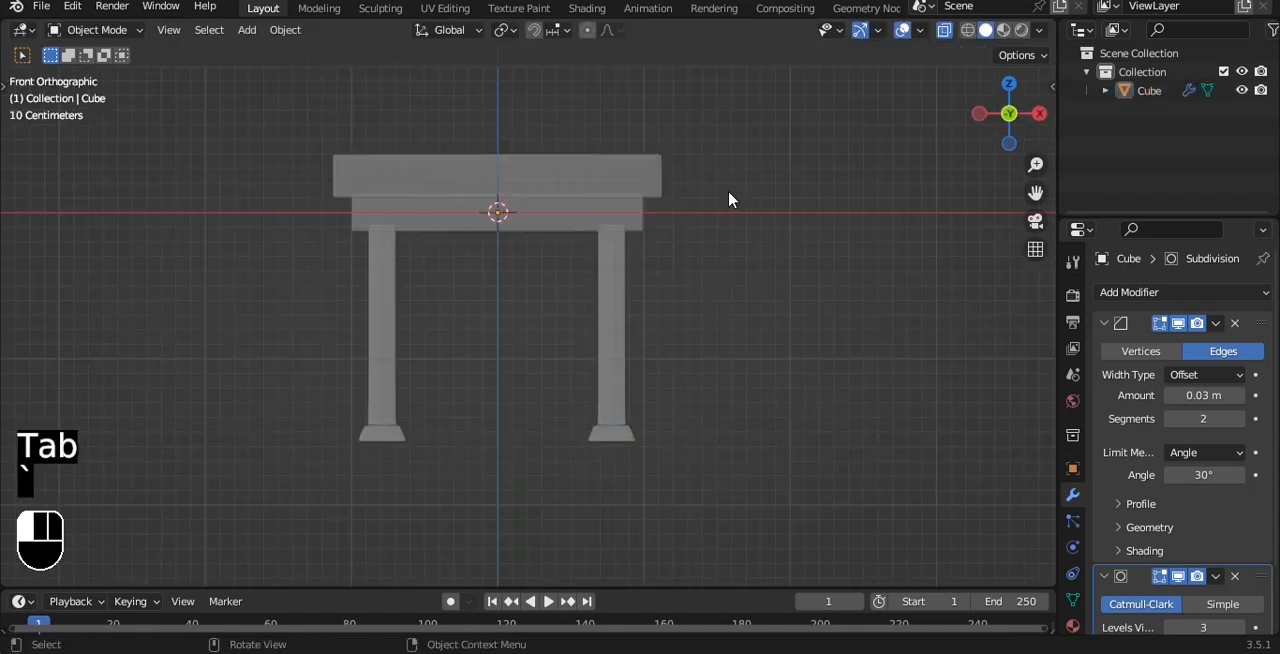
{"action": "key", "text": "Tab"}
{"action": "key", "text": "a"}
{"action": "left_click_drag", "start_coordinate": [189, 366], "coordinate": [831, 500]}
{"action": "left_click_drag", "start_coordinate": [494, 322], "coordinate": [495, 280]}
{"action": "key", "text": "Tab"}
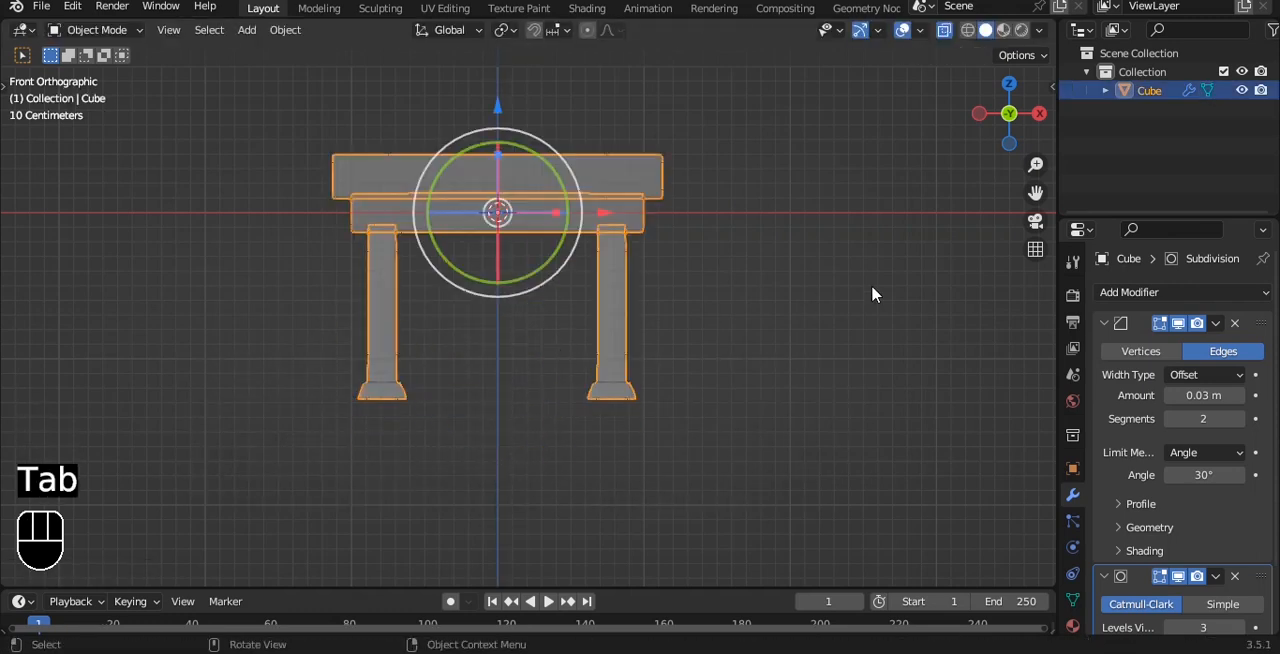
{"action": "left_click", "coordinate": [871, 284]}
{"action": "key", "text": "alt+z"}
{"action": "left_click_drag", "start_coordinate": [806, 271], "coordinate": [743, 306], "text": "alt"}
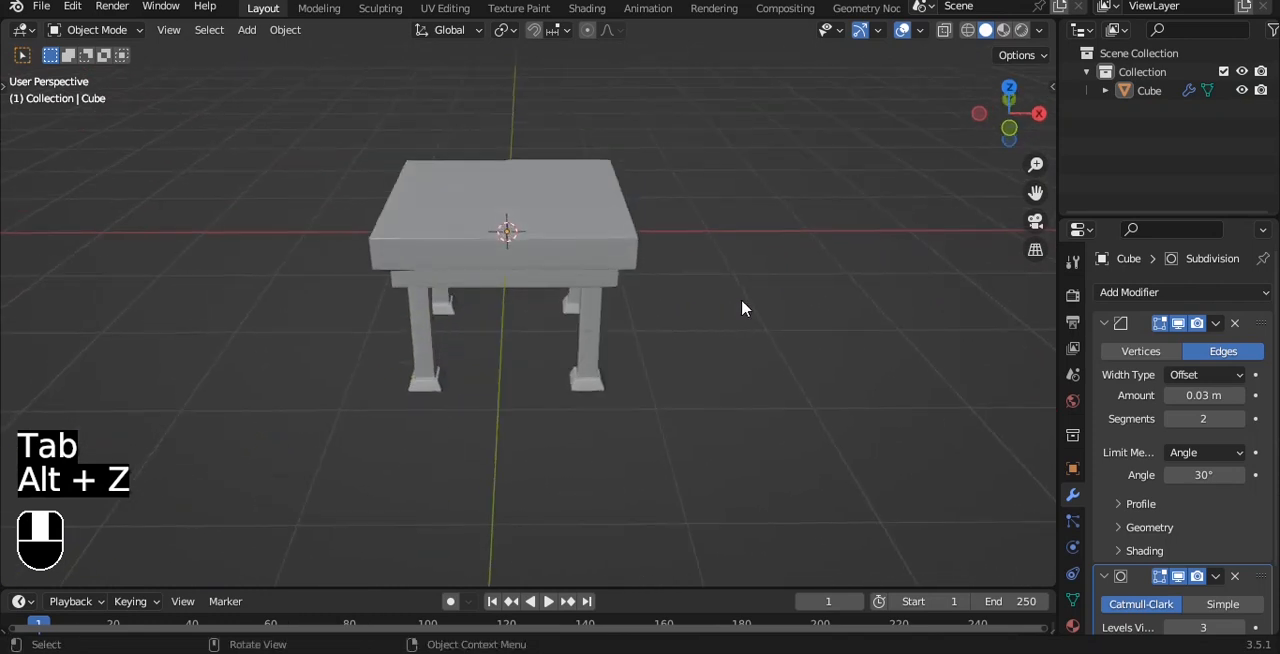
Step: Add a circle mesh, scale it to about 0.66, and move it above the right half of the tabletop
{"action": "key", "text": "grave"}
{"action": "left_click", "coordinate": [748, 195]}
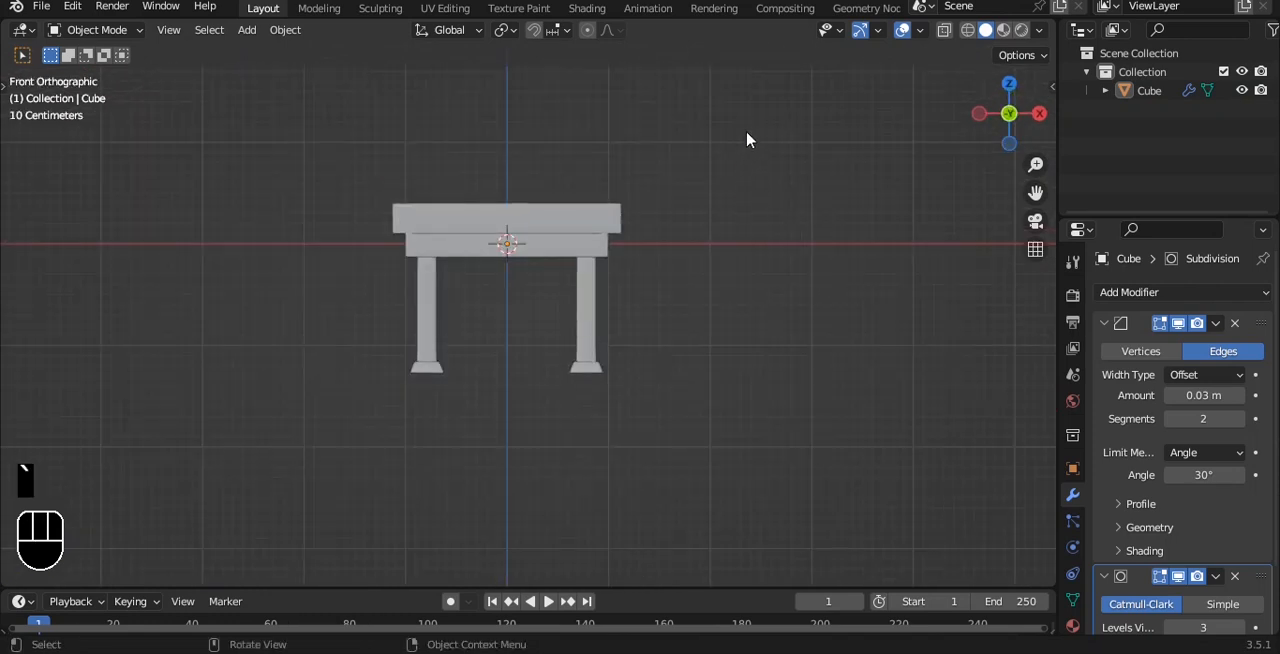
{"action": "middle_click_drag", "start_coordinate": [717, 134], "coordinate": [723, 143], "text": "shift"}
{"action": "key", "text": "shift+a"}
{"action": "mouse_move", "coordinate": [745, 136]}
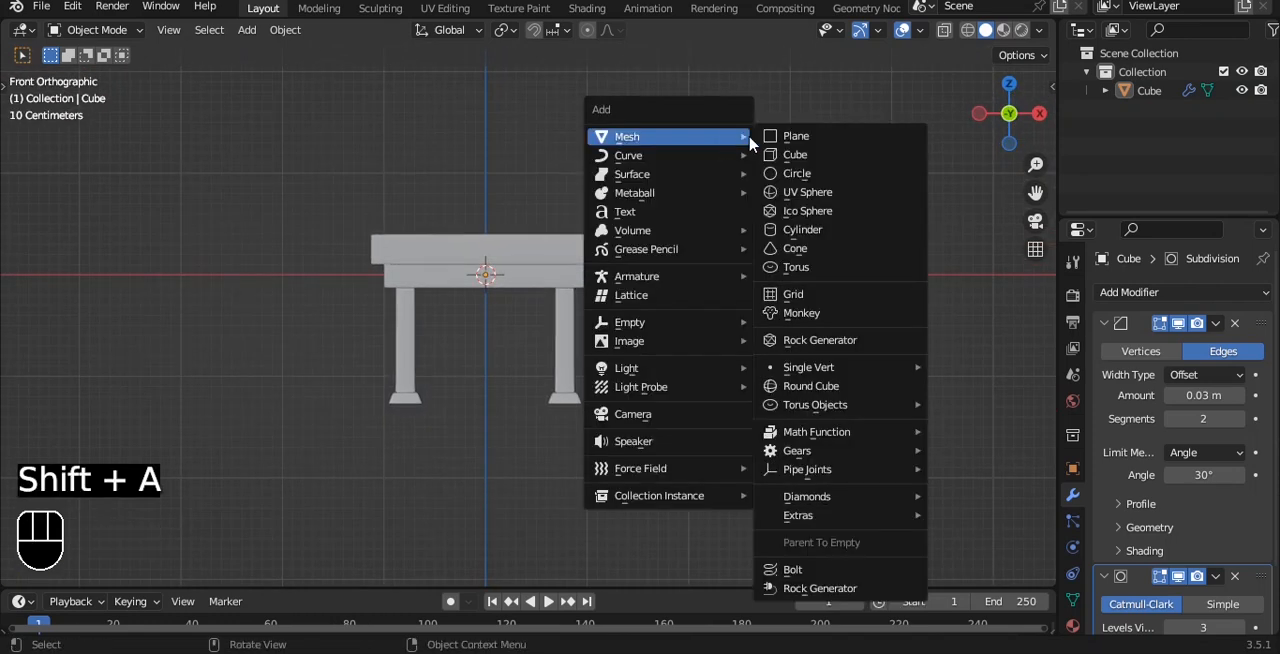
{"action": "left_click", "coordinate": [789, 174]}
{"action": "key", "text": "s"}
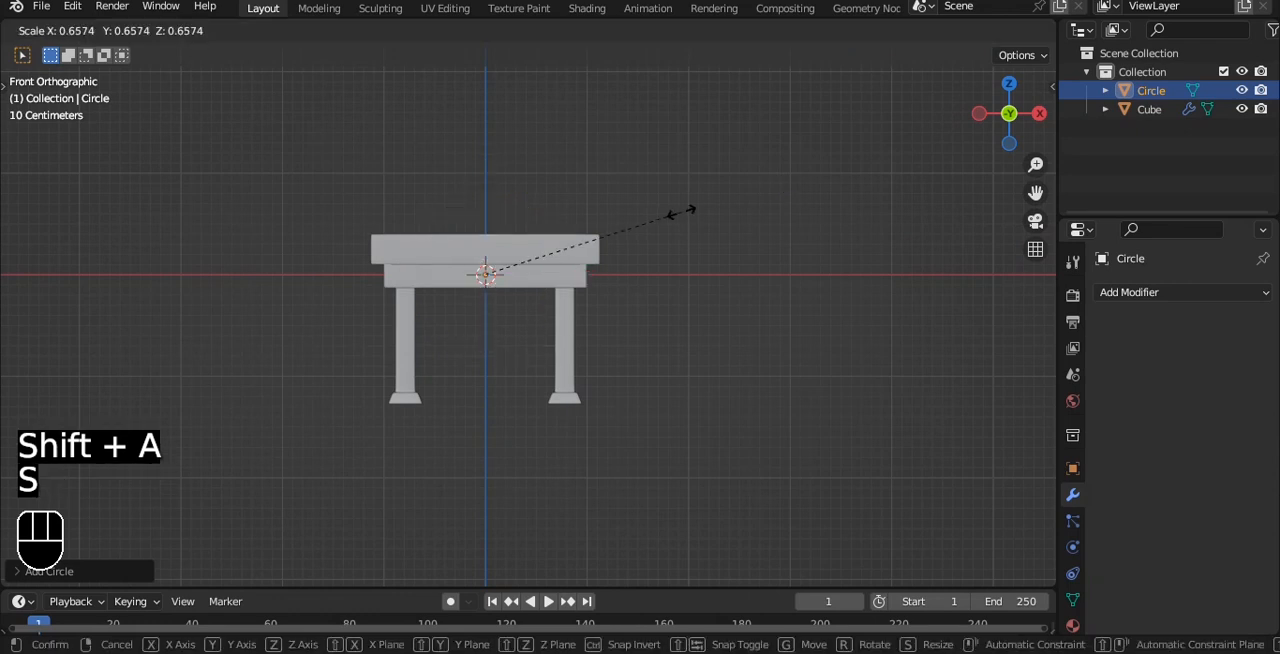
{"action": "left_click", "coordinate": [683, 212]}
{"action": "key", "text": "g"}
{"action": "left_click", "coordinate": [715, 161]}
{"action": "key", "text": "d"}
{"action": "scroll", "coordinate": [738, 190], "scroll_direction": "up", "scroll_amount": 2}
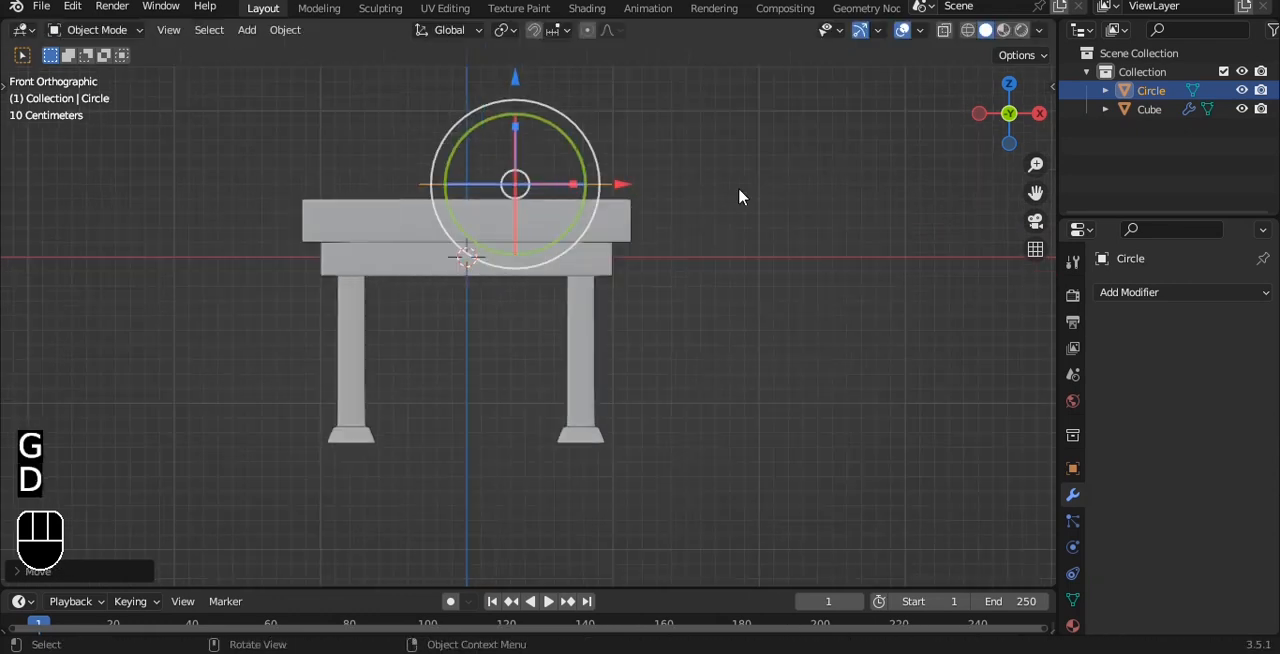
Step: Scale the circle down further and place it level with the tabletop surface
{"action": "key", "text": "s"}
{"action": "left_click", "coordinate": [650, 187]}
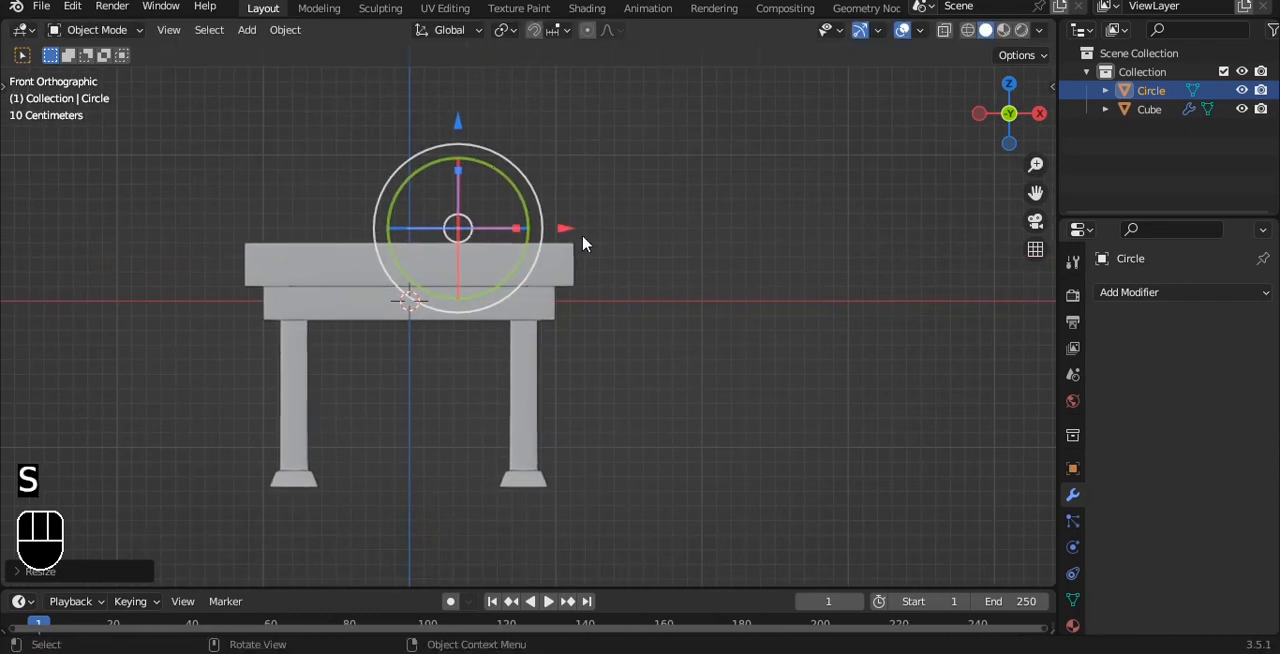
{"action": "scroll", "coordinate": [583, 240], "scroll_direction": "up", "scroll_amount": 2}
{"action": "key", "text": "g"}
{"action": "left_click", "coordinate": [652, 251]}
Step: Extrude the circle's edge slightly upward along Z to form a low round wall on the tabletop
{"action": "key", "text": "Tab"}
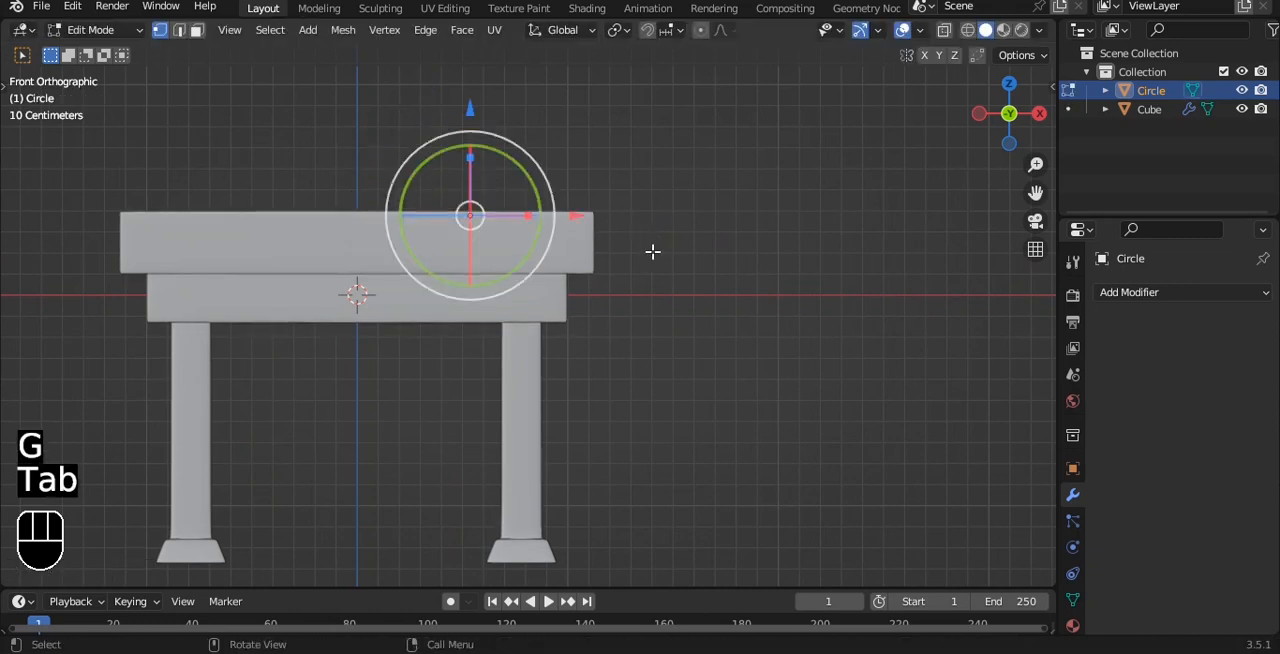
{"action": "key", "text": "e"}
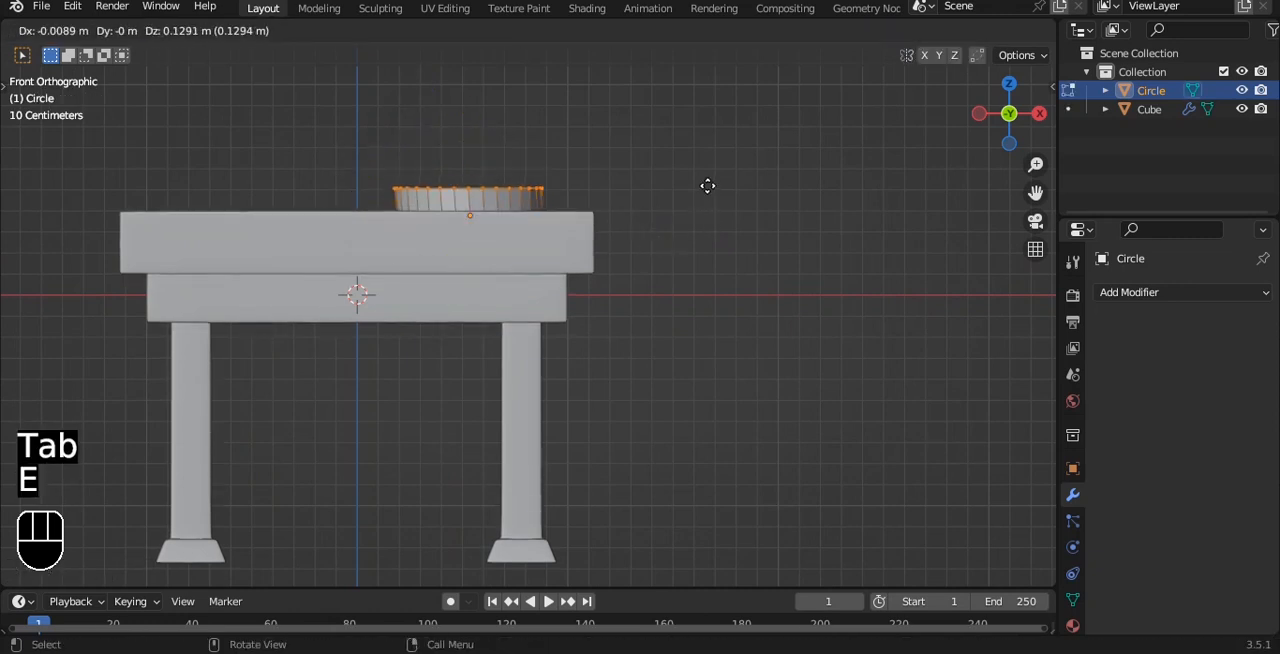
{"action": "key", "text": "z"}
{"action": "left_click", "coordinate": [707, 202]}
{"action": "left_click_drag", "start_coordinate": [645, 158], "coordinate": [664, 206], "text": "alt+shift"}
{"action": "scroll", "coordinate": [667, 214], "scroll_direction": "up", "scroll_amount": 4}
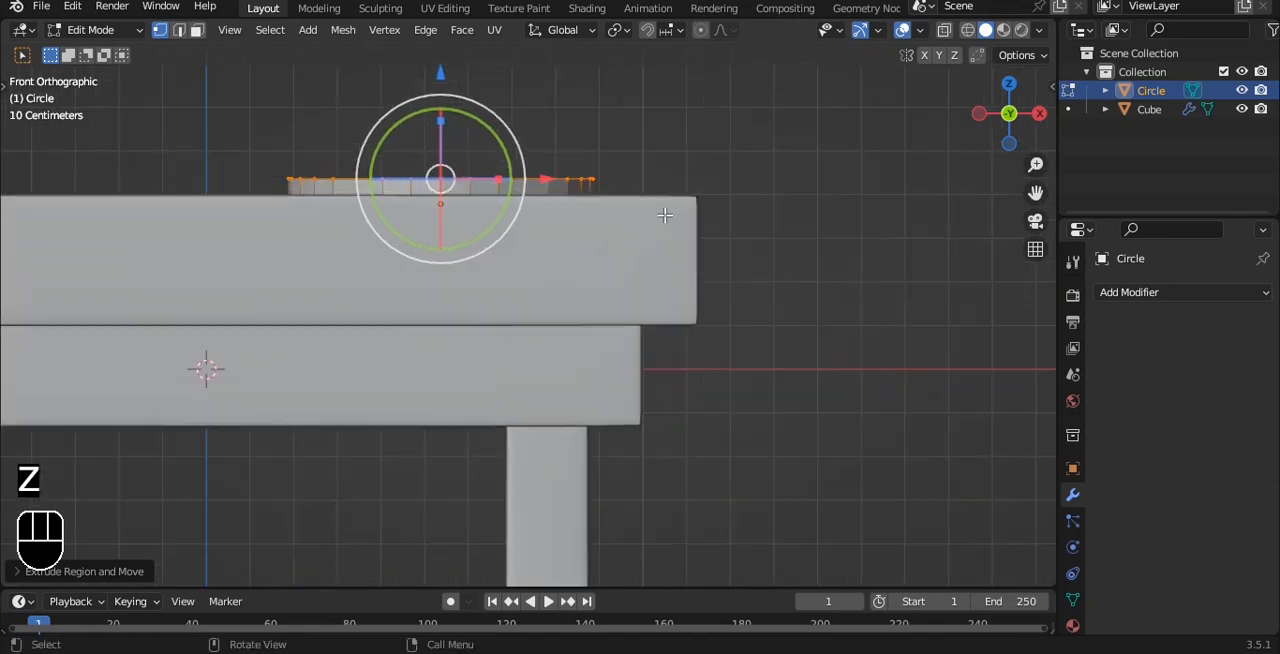
Step: Extrude the round wall's top edge upward along Z and scale it to about 0.67 to form a sloped tier
{"action": "left_click_drag", "start_coordinate": [576, 174], "coordinate": [589, 196], "text": "alt+shift"}
{"action": "key", "text": "e"}
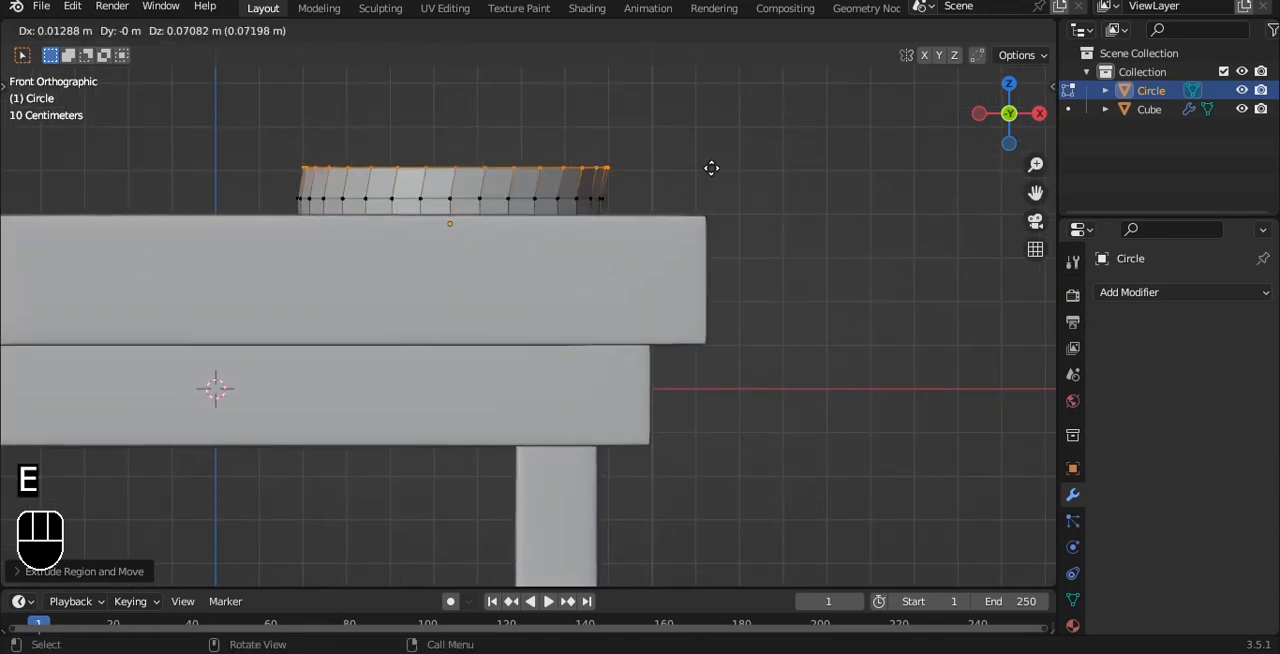
{"action": "key", "text": "z"}
{"action": "left_click", "coordinate": [711, 171]}
{"action": "key", "text": "s"}
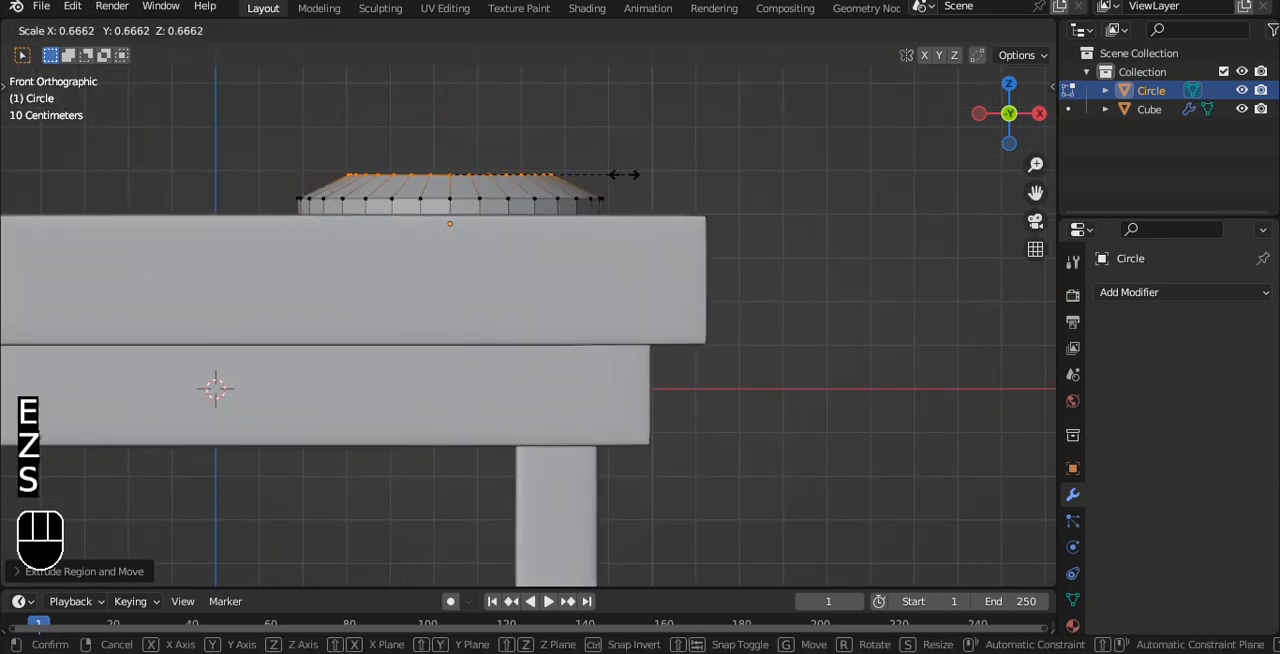
{"action": "left_click", "coordinate": [630, 175]}
Step: Extrude the top ring straight up, then extrude again along Z and scale it to about 0.5 for a second stepped tier
{"action": "key", "text": "e"}
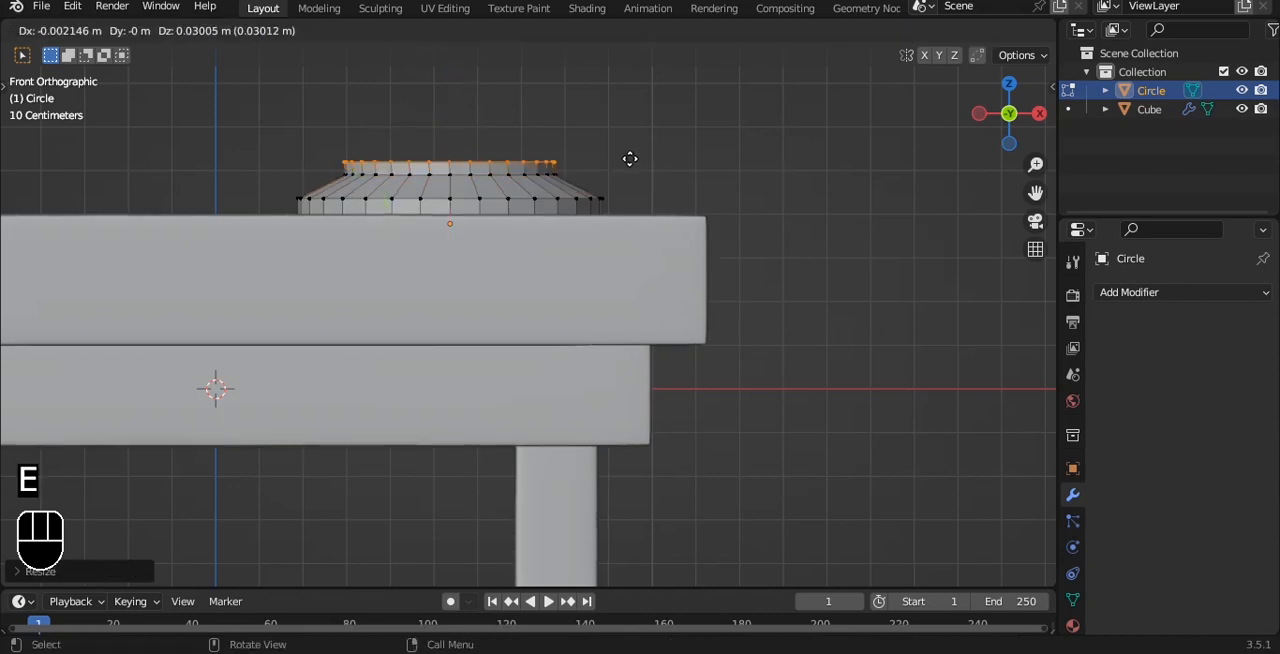
{"action": "left_click", "coordinate": [630, 157]}
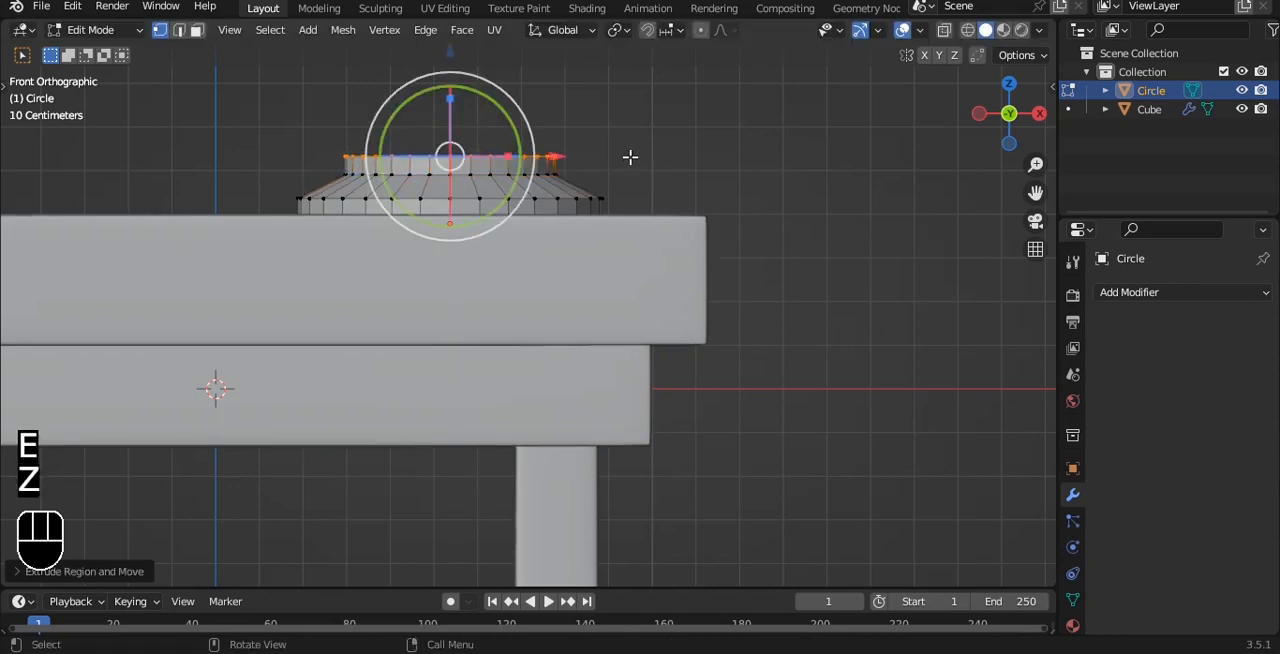
{"action": "middle_click_drag", "start_coordinate": [536, 118], "coordinate": [547, 175], "text": "shift"}
{"action": "key", "text": "e"}
{"action": "key", "text": "z"}
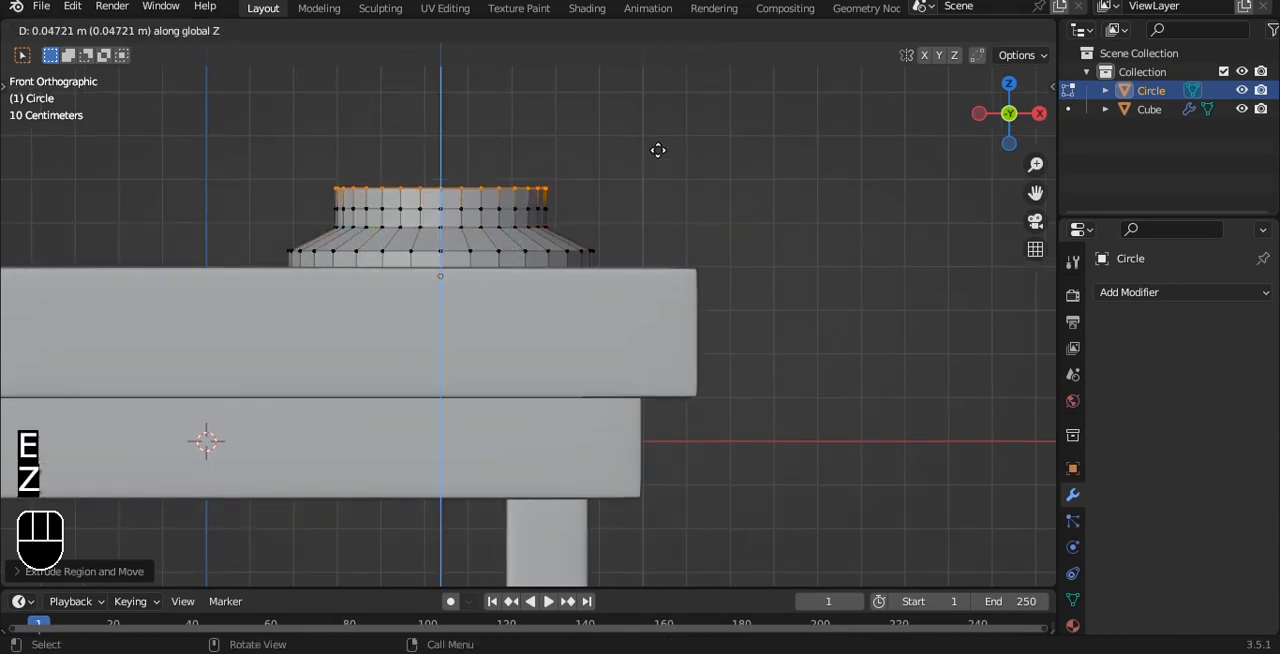
{"action": "key", "text": "s"}
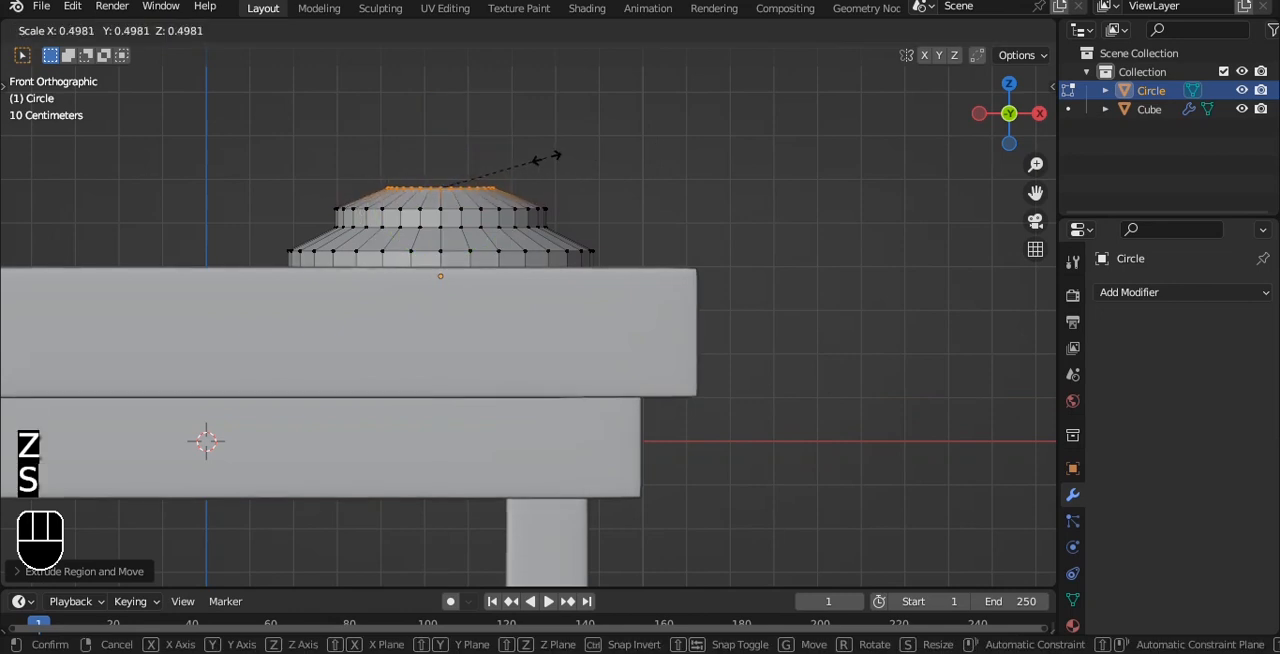
{"action": "left_click", "coordinate": [545, 157]}
Step: Extrude the narrowed ring straight up twice to form a short vertical collar on the stepped base
{"action": "key", "text": "e"}
{"action": "left_click", "coordinate": [546, 140]}
{"action": "key", "text": "s"}
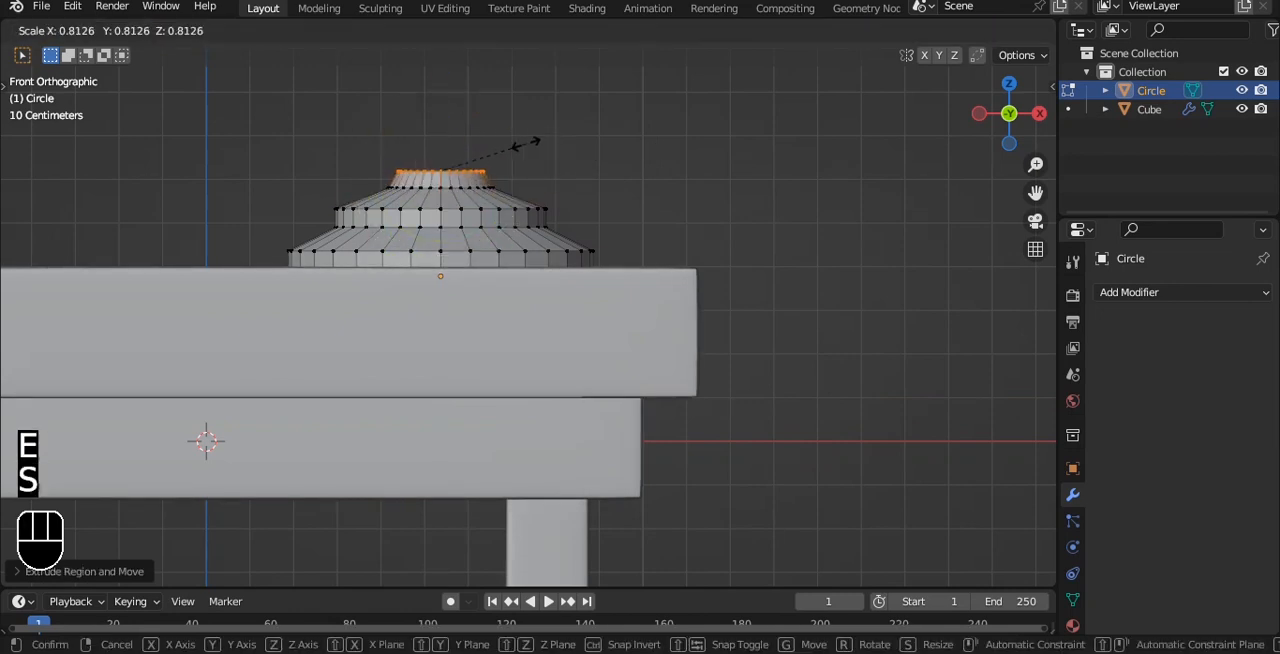
{"action": "left_click", "coordinate": [477, 153]}
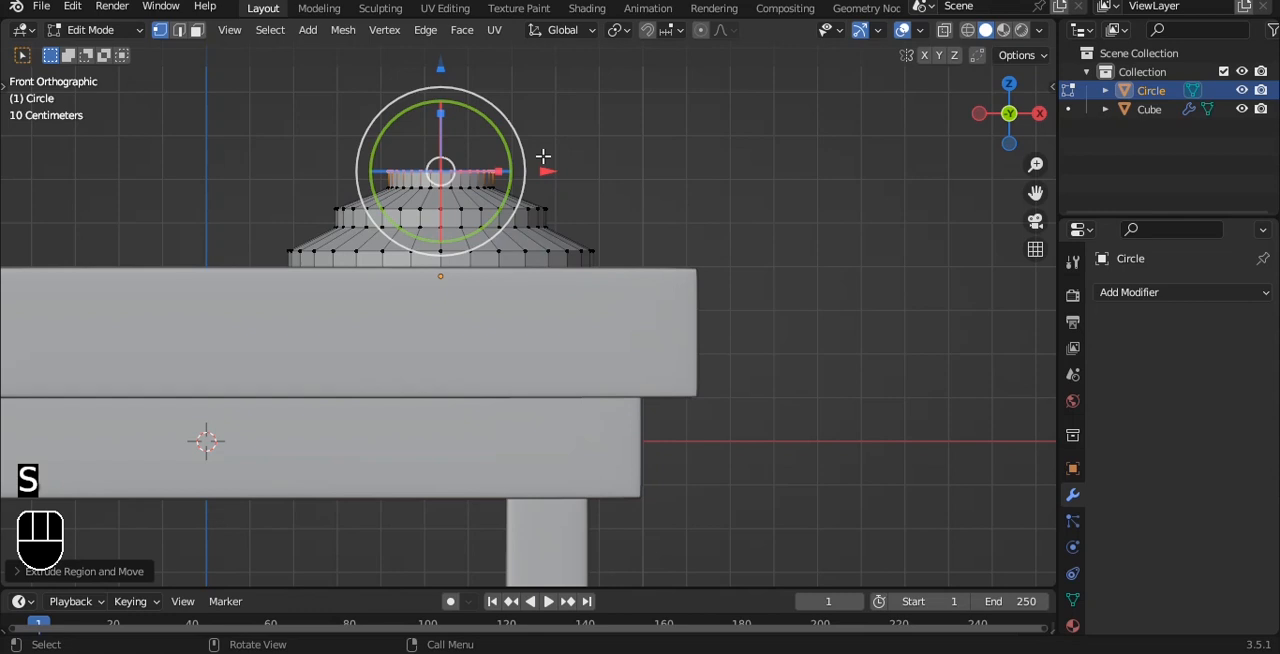
{"action": "key", "text": "e"}
{"action": "left_click", "coordinate": [627, 129]}
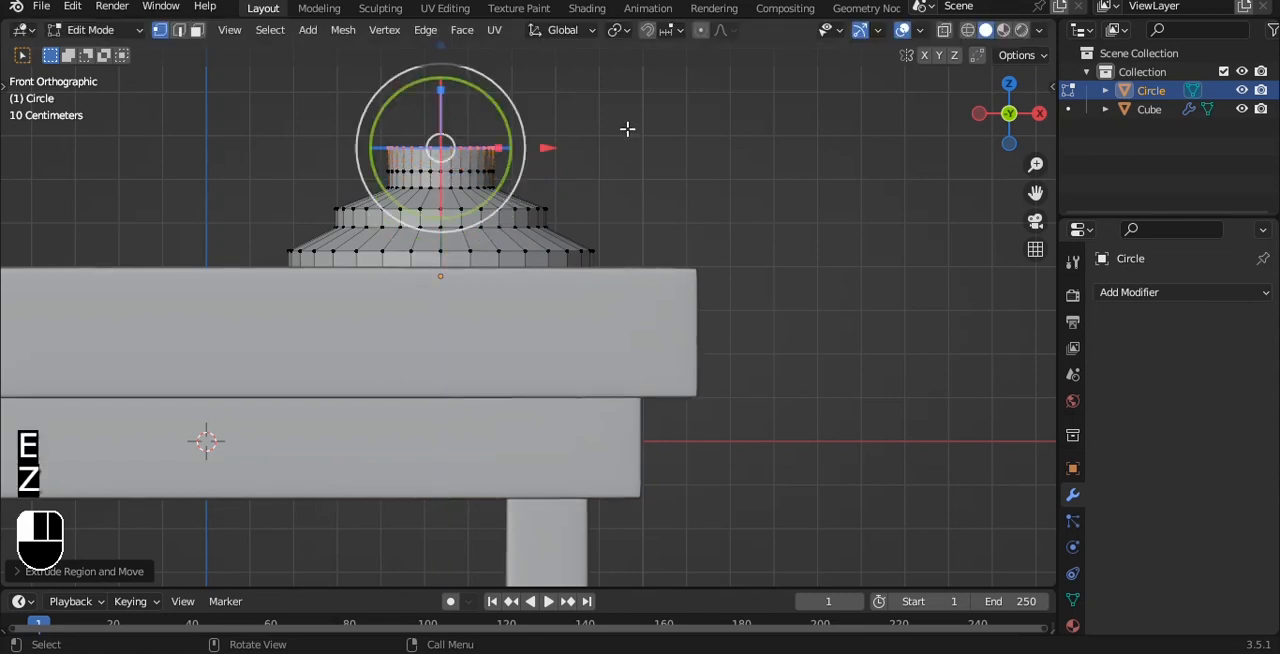
Step: Scale the collar's top ring inward and lower it along Z to form a low sloping shoulder
{"action": "key", "text": "s"}
{"action": "left_click", "coordinate": [497, 143]}
{"action": "middle_click_drag", "start_coordinate": [440, 66], "coordinate": [459, 147], "text": "shift"}
{"action": "left_click_drag", "start_coordinate": [437, 119], "coordinate": [437, 135]}
{"action": "key", "text": "s"}
{"action": "left_click", "coordinate": [565, 159]}
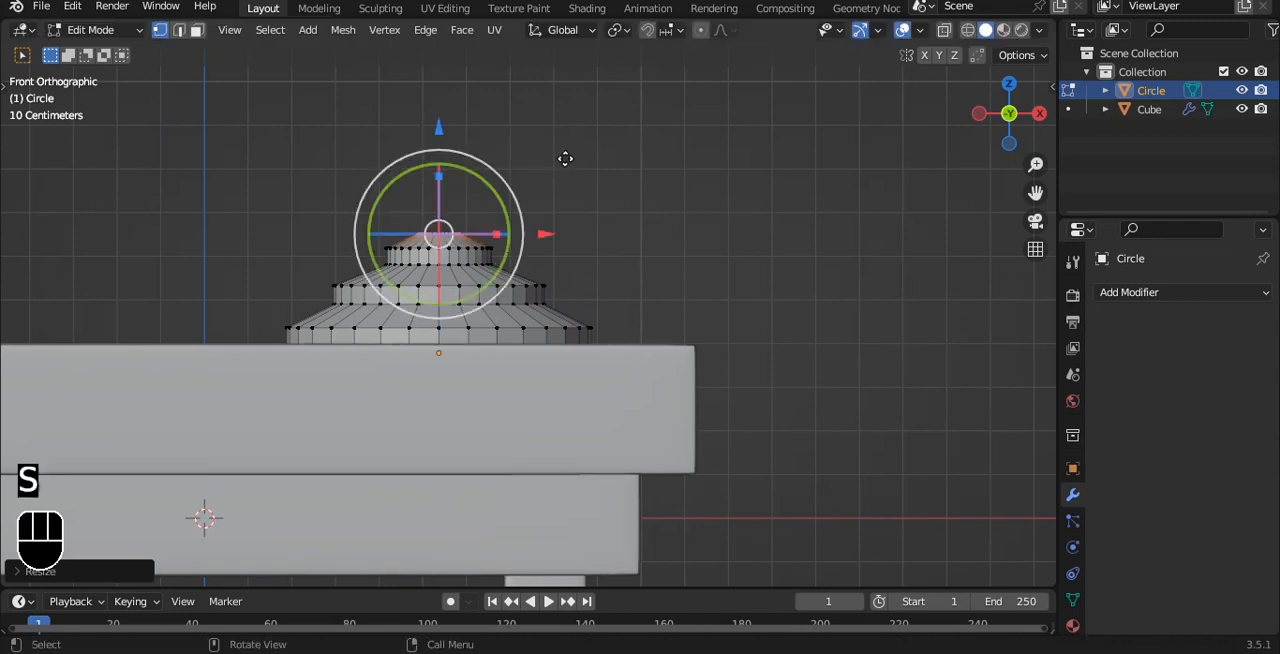
Step: Extrude the narrow ring upward along Z and scale it to about 2.24 to flare the start of the stem
{"action": "key", "text": "e"}
{"action": "key", "text": "z"}
{"action": "left_click", "coordinate": [569, 100]}
{"action": "key", "text": "s"}
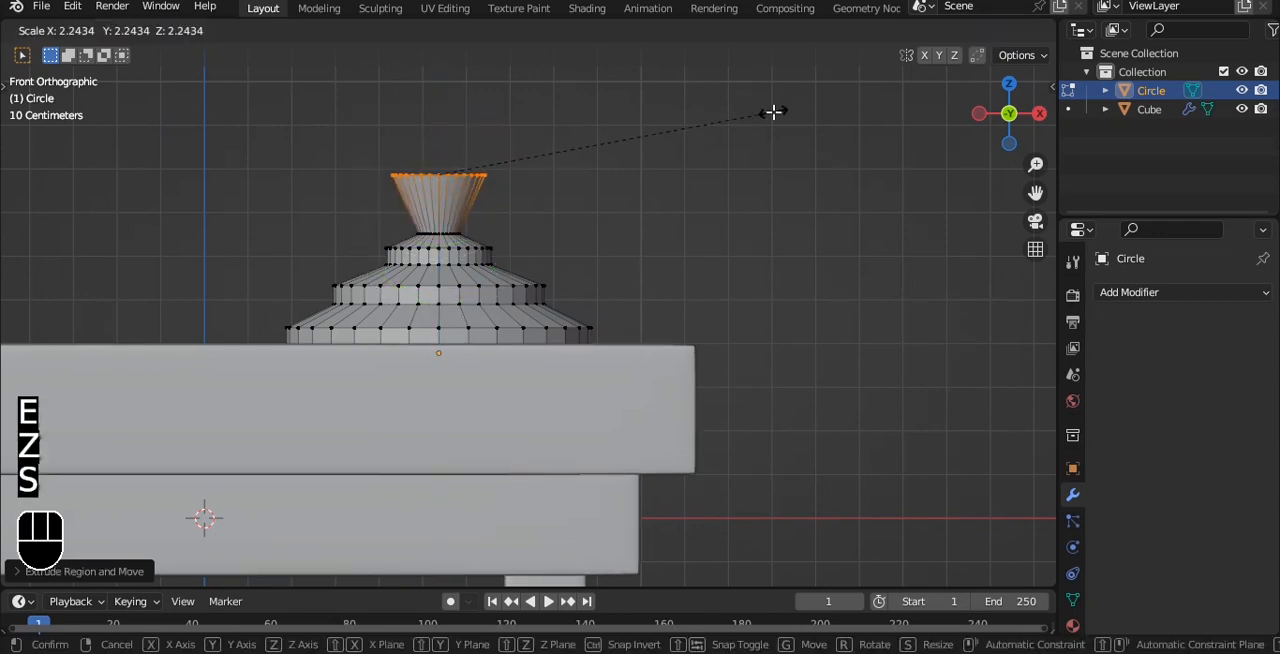
{"action": "left_click", "coordinate": [771, 112]}
Step: Extrude the flared ring further up along Z and scale its top inward to make a tapering stem section
{"action": "middle_click_drag", "start_coordinate": [627, 142], "coordinate": [631, 240], "text": "shift"}
{"action": "key", "text": "e"}
{"action": "key", "text": "z"}
{"action": "left_click", "coordinate": [640, 96]}
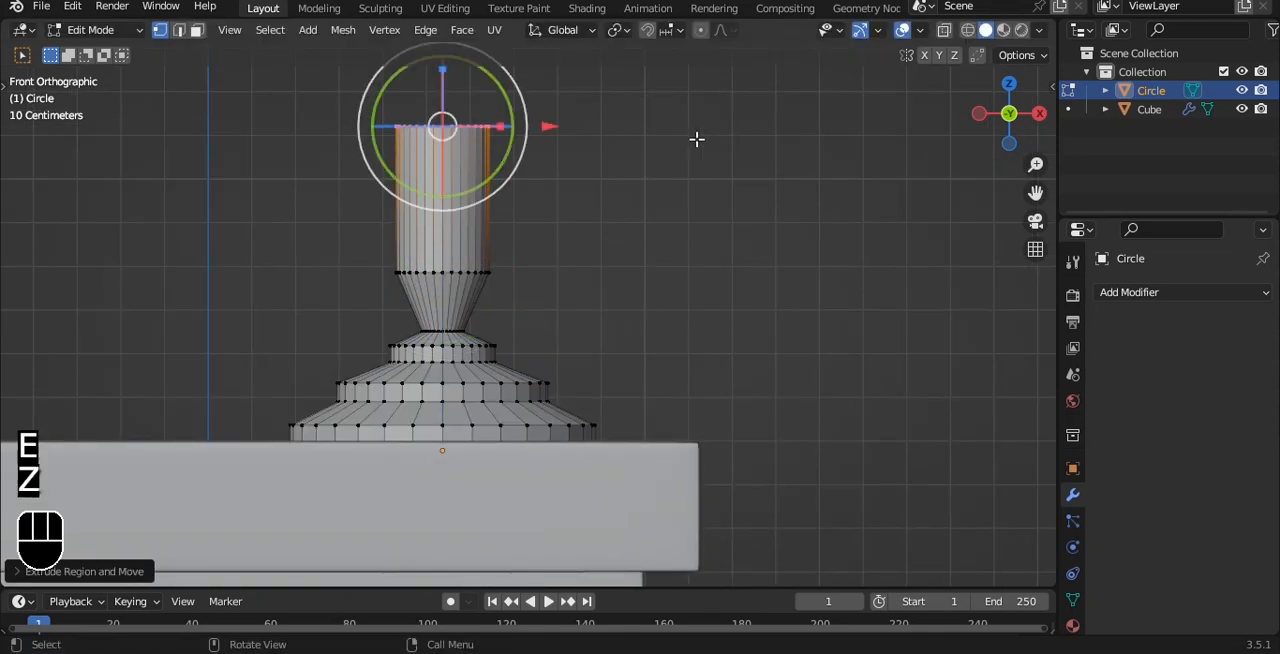
{"action": "scroll", "coordinate": [695, 140], "scroll_direction": "down", "scroll_amount": 1}
{"action": "middle_click_drag", "start_coordinate": [689, 147], "coordinate": [663, 157], "text": "shift"}
{"action": "key", "text": "s"}
{"action": "left_click", "coordinate": [541, 182]}
Step: Extrude the stem's top ring up again along Z and scale it inward to continue the taper
{"action": "middle_click_drag", "start_coordinate": [541, 182], "coordinate": [545, 295], "text": "shift"}
{"action": "key", "text": "e"}
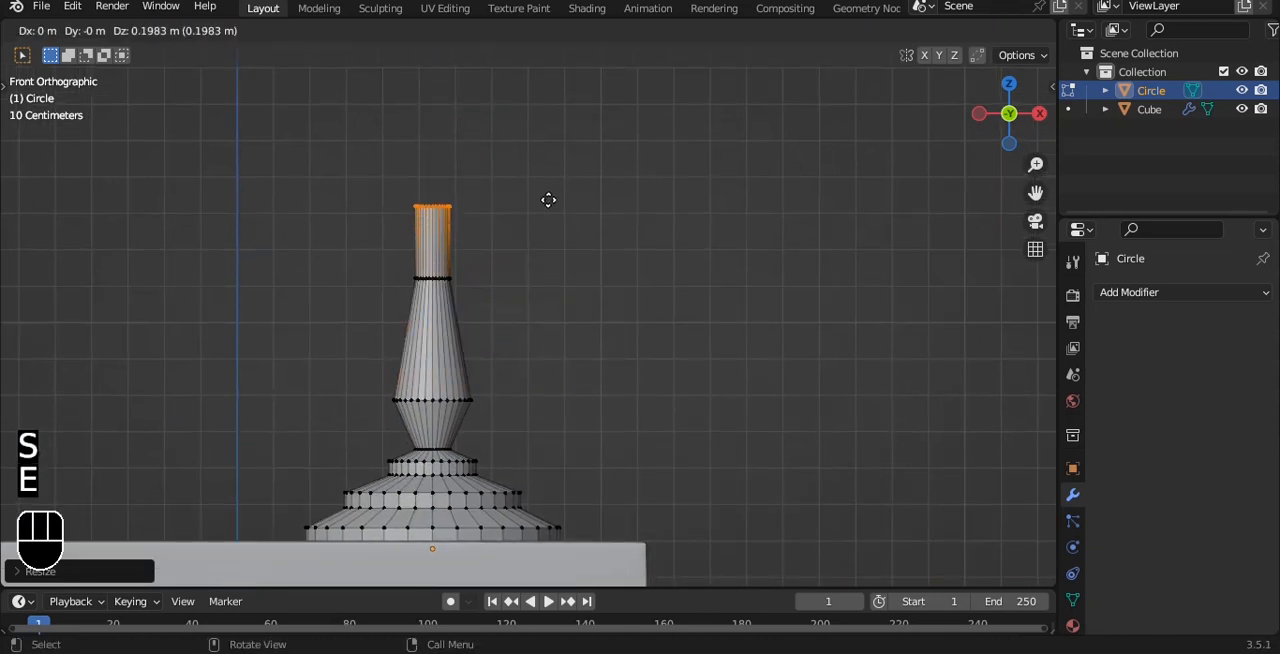
{"action": "left_click", "coordinate": [546, 141]}
{"action": "key", "text": "s"}
{"action": "left_click", "coordinate": [560, 181]}
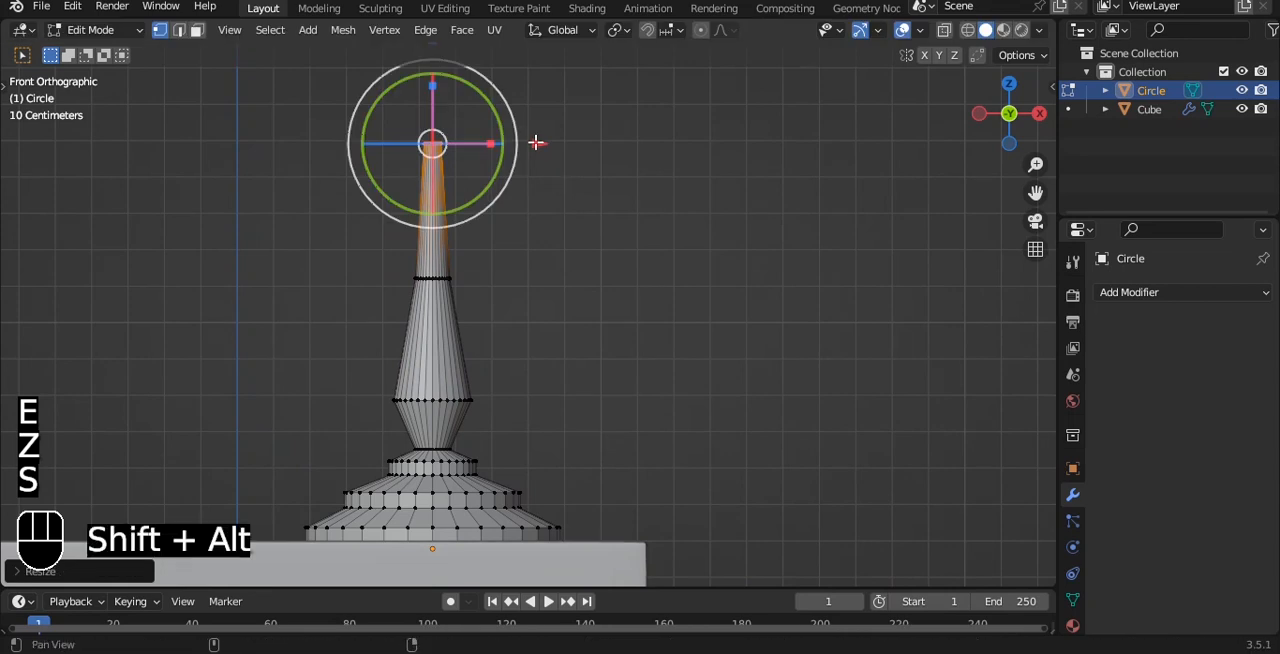
Step: Extrude the stem's tip up about 0.05 m along Z and scale the new ring outward into a flare
{"action": "scroll", "coordinate": [541, 141], "scroll_direction": "up", "scroll_amount": 1}
{"action": "middle_click_drag", "start_coordinate": [541, 141], "coordinate": [551, 176], "text": "shift"}
{"action": "key", "text": "e"}
{"action": "key", "text": "z"}
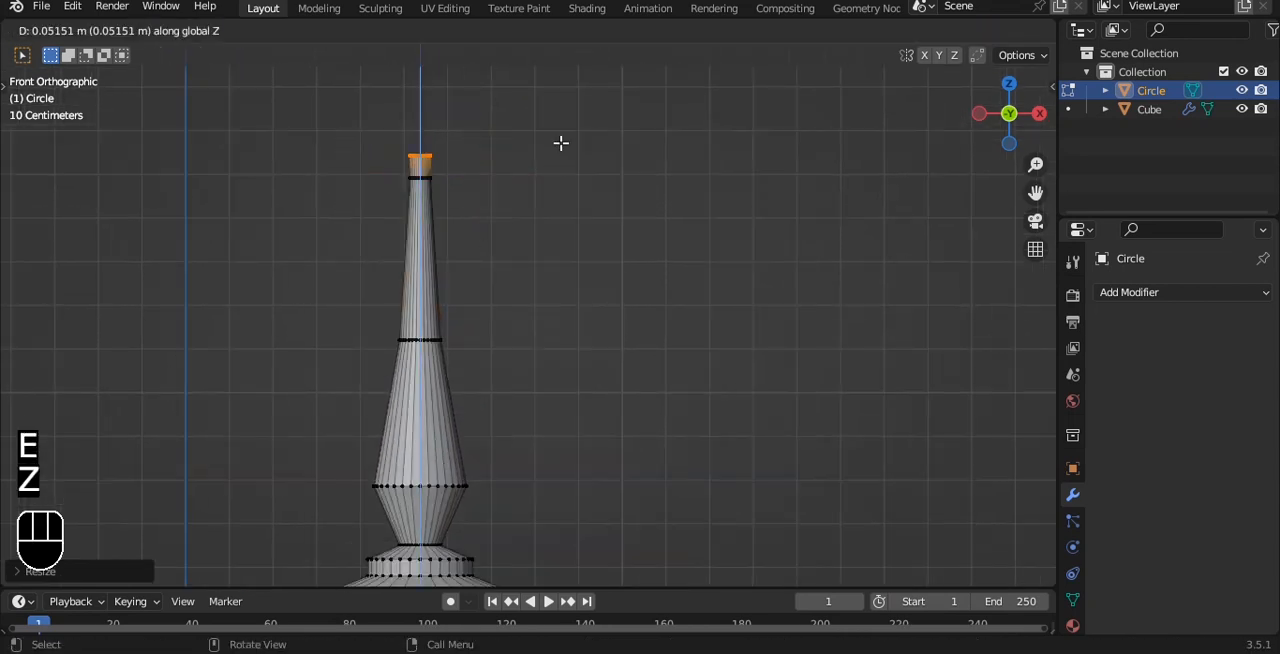
{"action": "left_click", "coordinate": [561, 143]}
{"action": "key", "text": "s"}
{"action": "left_click", "coordinate": [760, 132]}
Step: Extrude the flared ring about 0.056 m up along Z and scale it inward to close off a small bead
{"action": "key", "text": "e"}
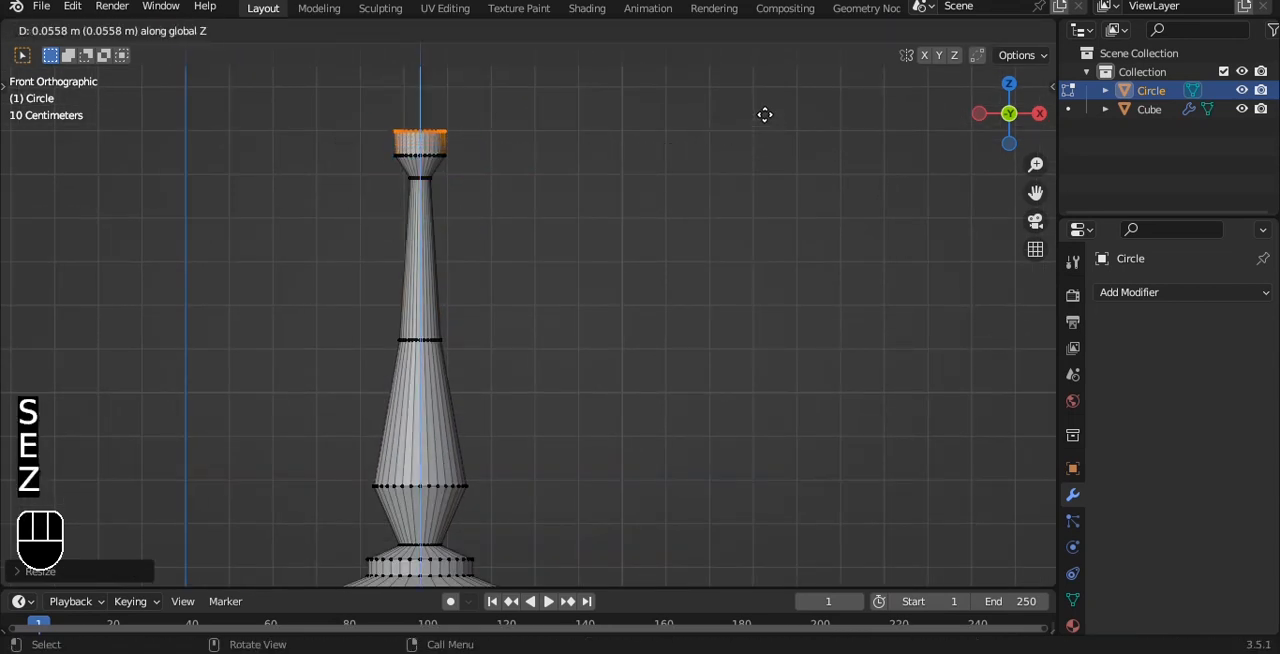
{"action": "left_click", "coordinate": [764, 114]}
{"action": "key", "text": "s"}
{"action": "left_click", "coordinate": [588, 114]}
Step: Extrude the bead's narrow top ring a short distance upward along Z
{"action": "left_click_drag", "start_coordinate": [574, 120], "coordinate": [543, 208], "text": "alt+shift"}
{"action": "scroll", "coordinate": [545, 205], "scroll_direction": "up", "scroll_amount": 1}
{"action": "key", "text": "e"}
{"action": "left_click", "coordinate": [570, 143]}
{"action": "key", "text": "s"}
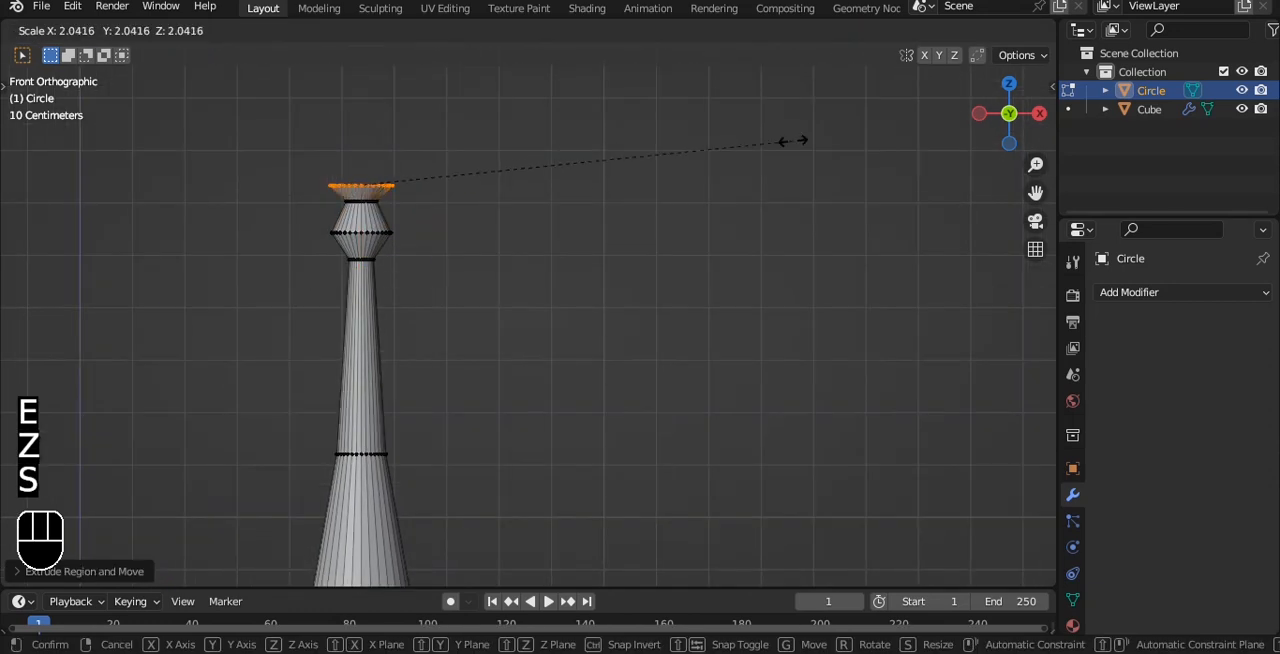
{"action": "left_click", "coordinate": [880, 138]}
{"action": "left_click_drag", "start_coordinate": [682, 168], "coordinate": [711, 220], "text": "alt+shift"}
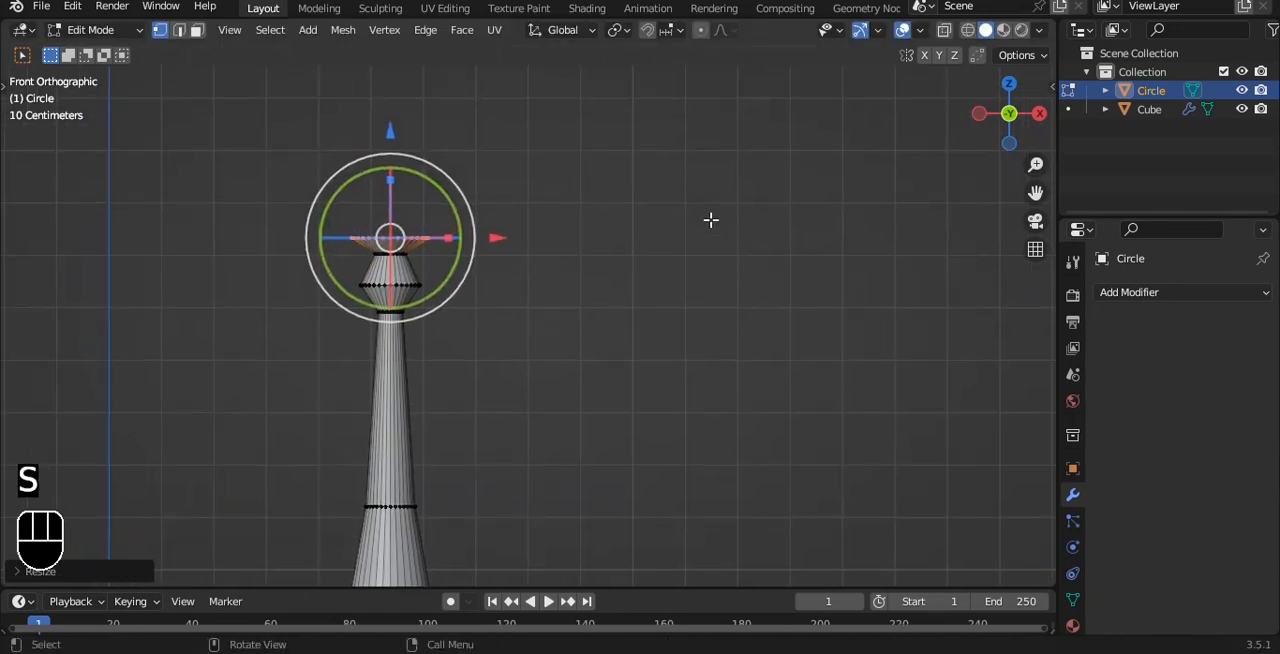
{"action": "key", "text": "s"}
{"action": "left_click", "coordinate": [795, 212]}
{"action": "key", "text": "e"}
{"action": "key", "text": "ctrl+z"}
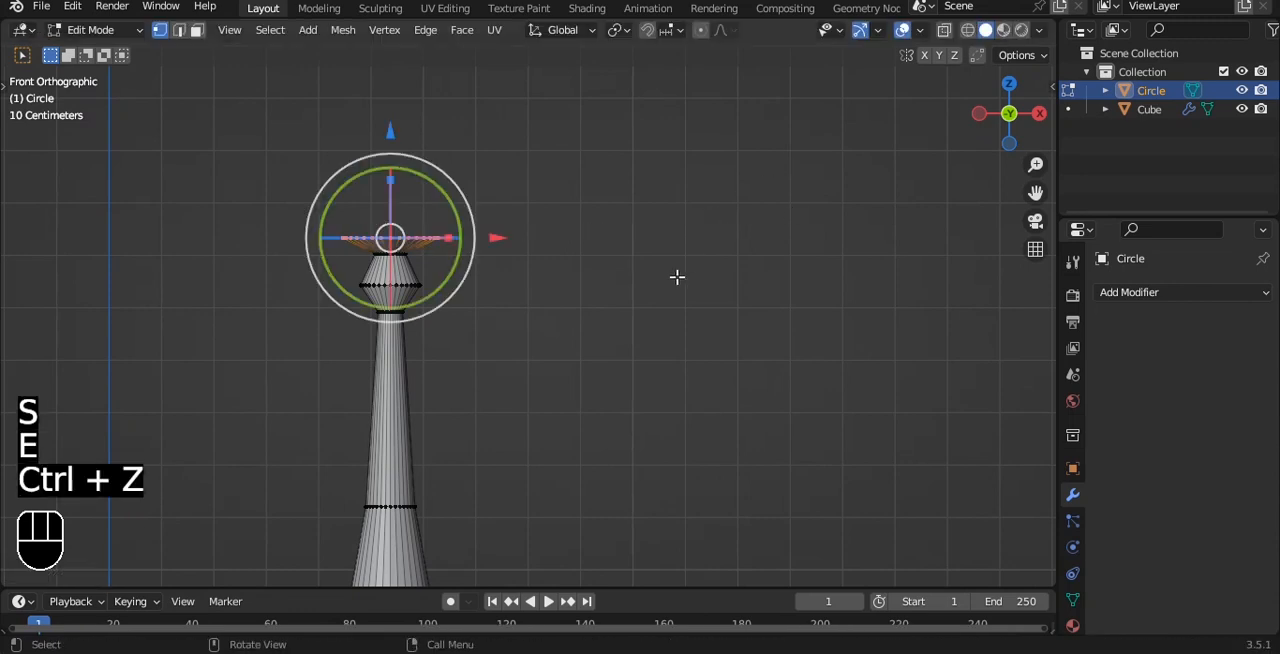
{"action": "key", "text": "e"}
{"action": "key", "text": "z"}
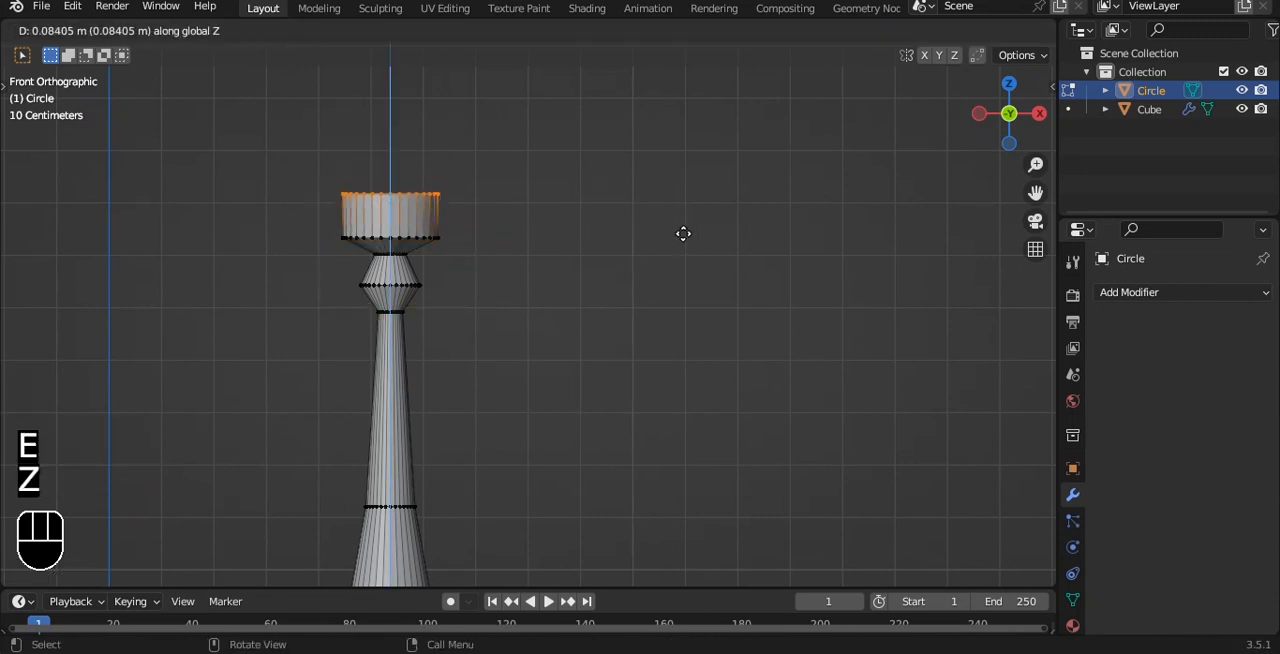
{"action": "key", "text": "s"}
{"action": "left_click", "coordinate": [603, 229]}
{"action": "key", "text": "ctrl+z"}
{"action": "key", "text": "ctrl+z"}
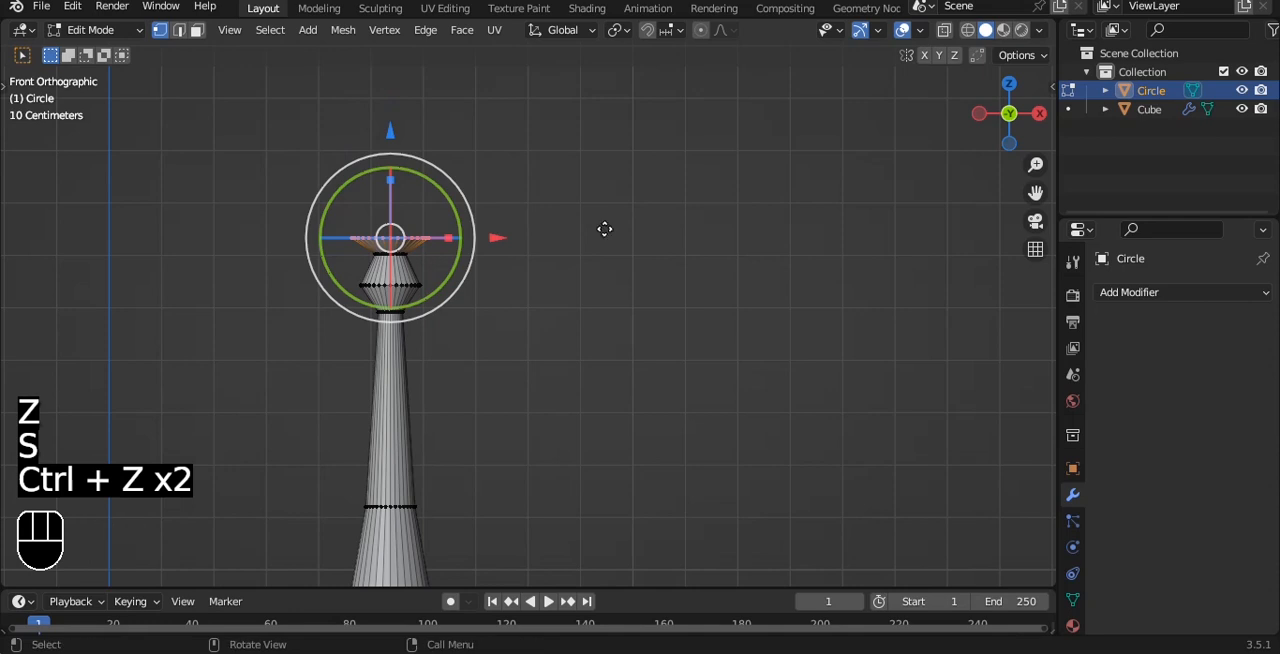
{"action": "key", "text": "e"}
{"action": "left_click", "coordinate": [603, 186]}
{"action": "scroll", "coordinate": [400, 236], "scroll_direction": "up", "scroll_amount": 3}
{"action": "key", "text": "a"}
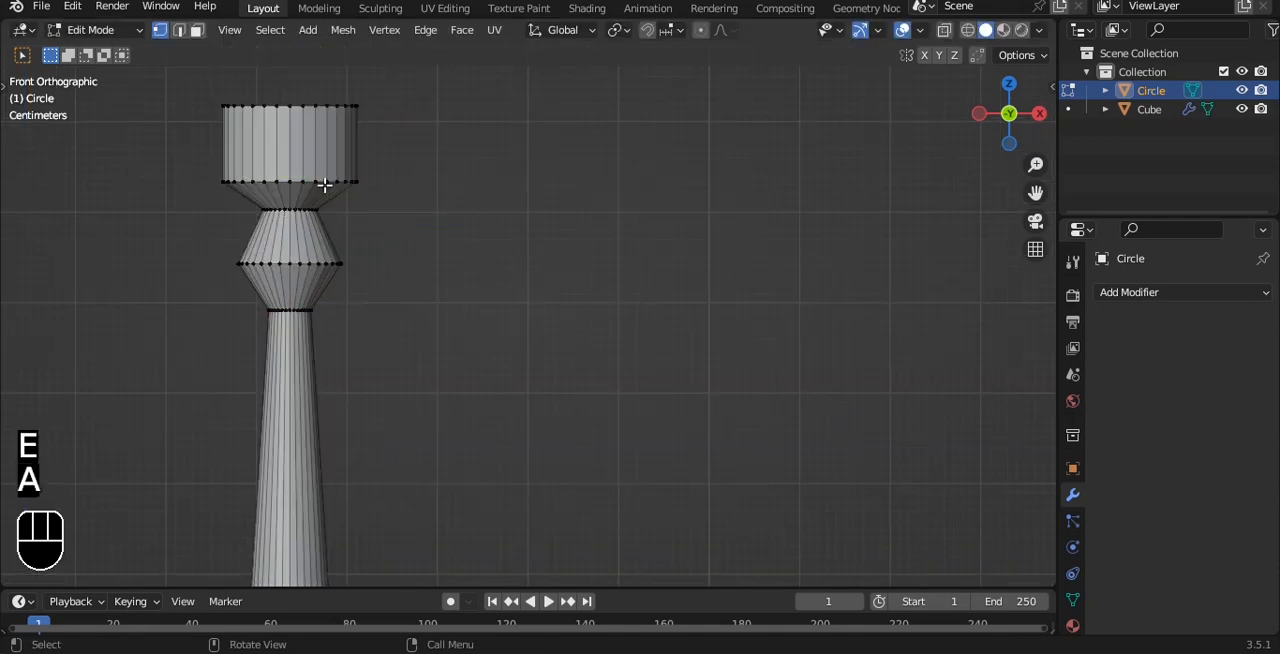
{"action": "key", "text": "ctrl+z"}
{"action": "key", "text": "ctrl+z"}
{"action": "key", "text": "ctrl+z"}
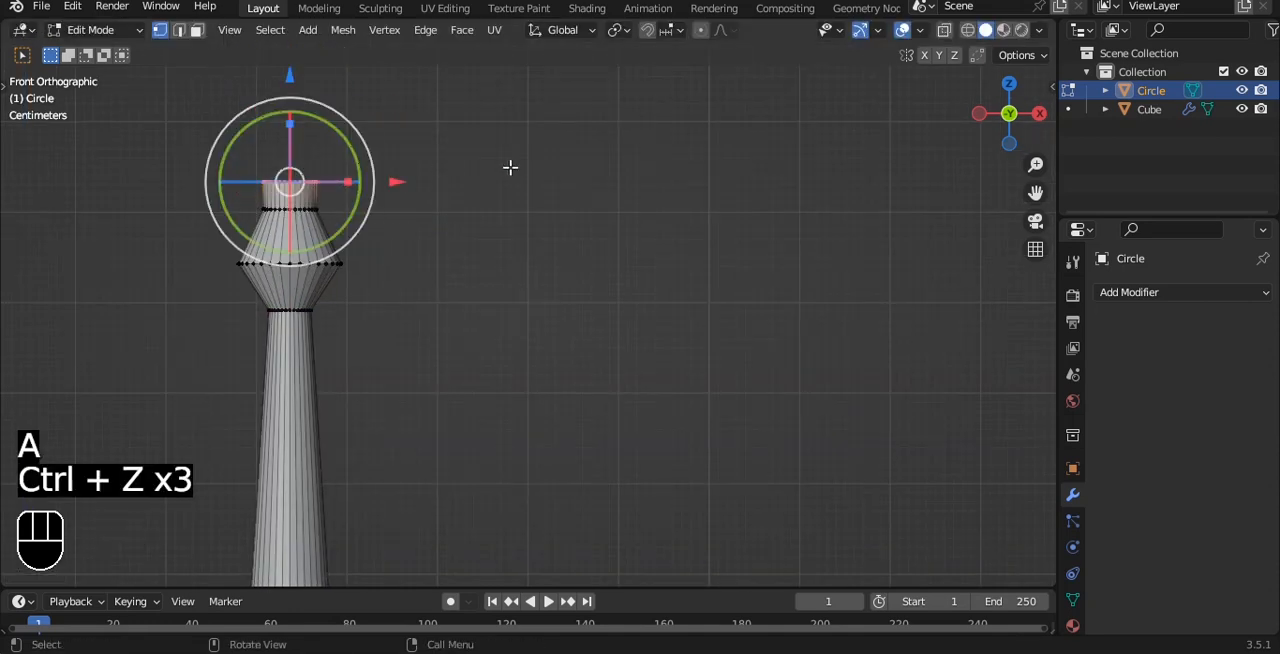
Step: Scale the top ring outward wider than the bead and extrude it straight up along Z
{"action": "key", "text": "s"}
{"action": "left_click", "coordinate": [886, 151]}
{"action": "key", "text": "e"}
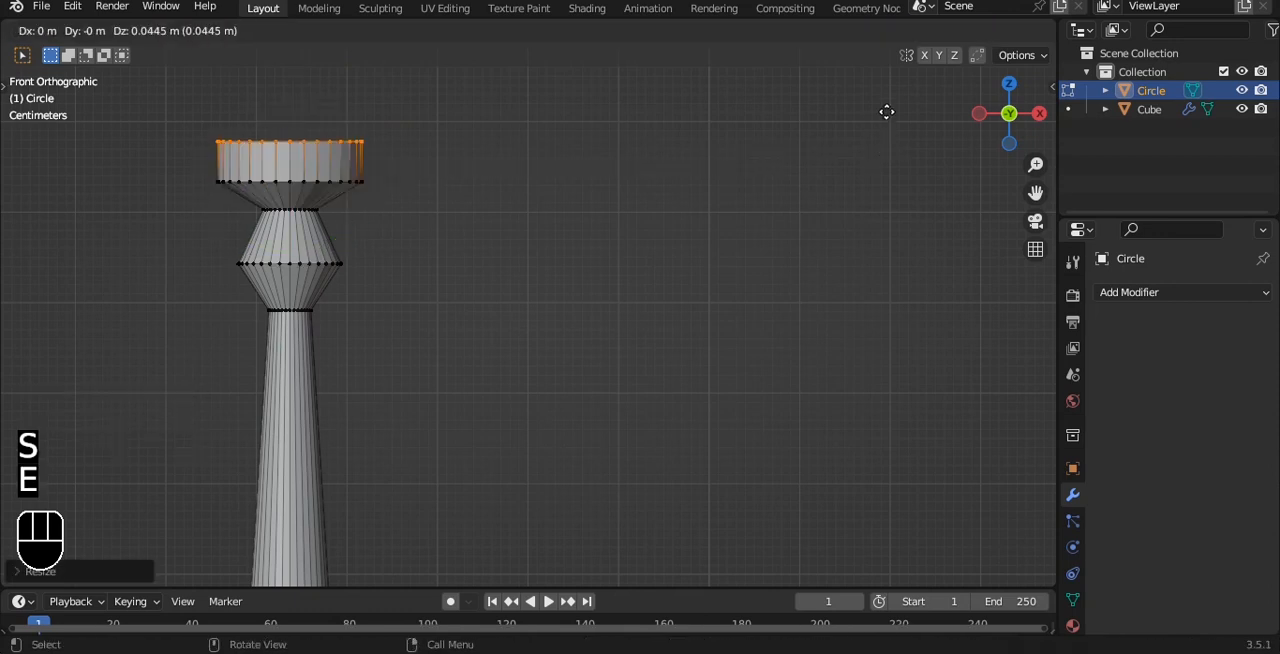
{"action": "key", "text": "z"}
{"action": "left_click", "coordinate": [888, 60]}
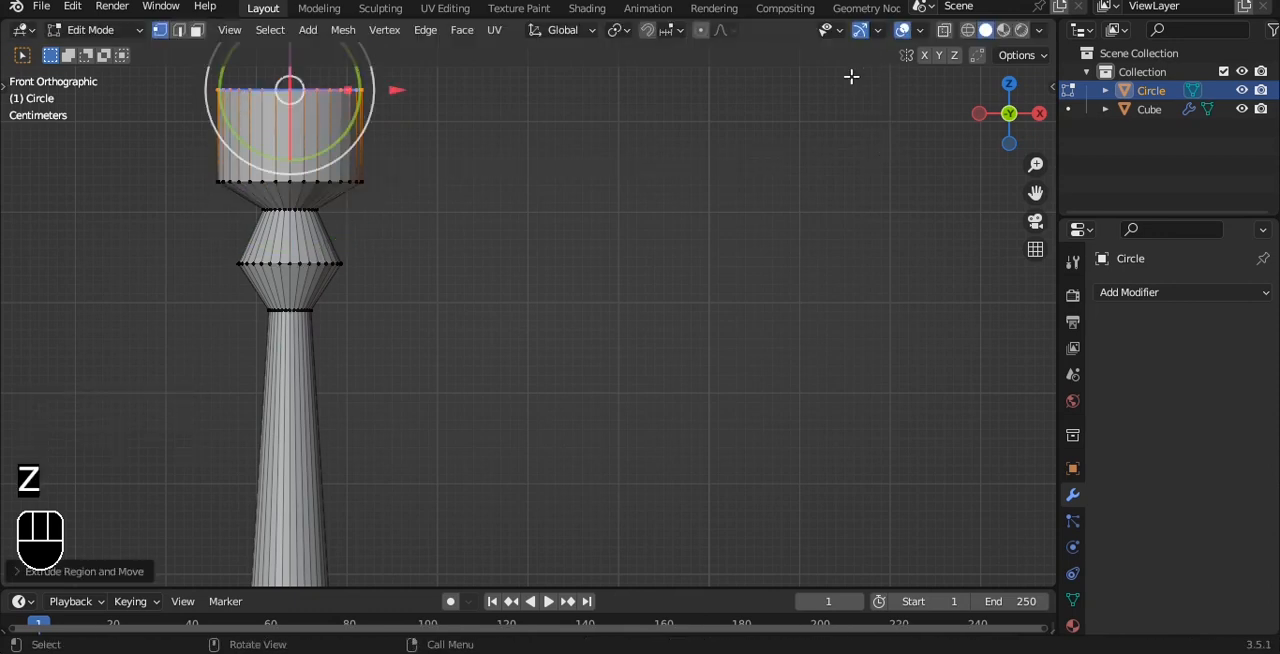
Step: Scale the top ring inward and raise it along Z into a long tapered tip, then fill its opening with a face
{"action": "scroll", "coordinate": [740, 108], "scroll_direction": "down", "scroll_amount": 3}
{"action": "left_click_drag", "start_coordinate": [625, 140], "coordinate": [643, 197], "text": "alt+shift"}
{"action": "key", "text": "s"}
{"action": "left_click", "coordinate": [510, 237]}
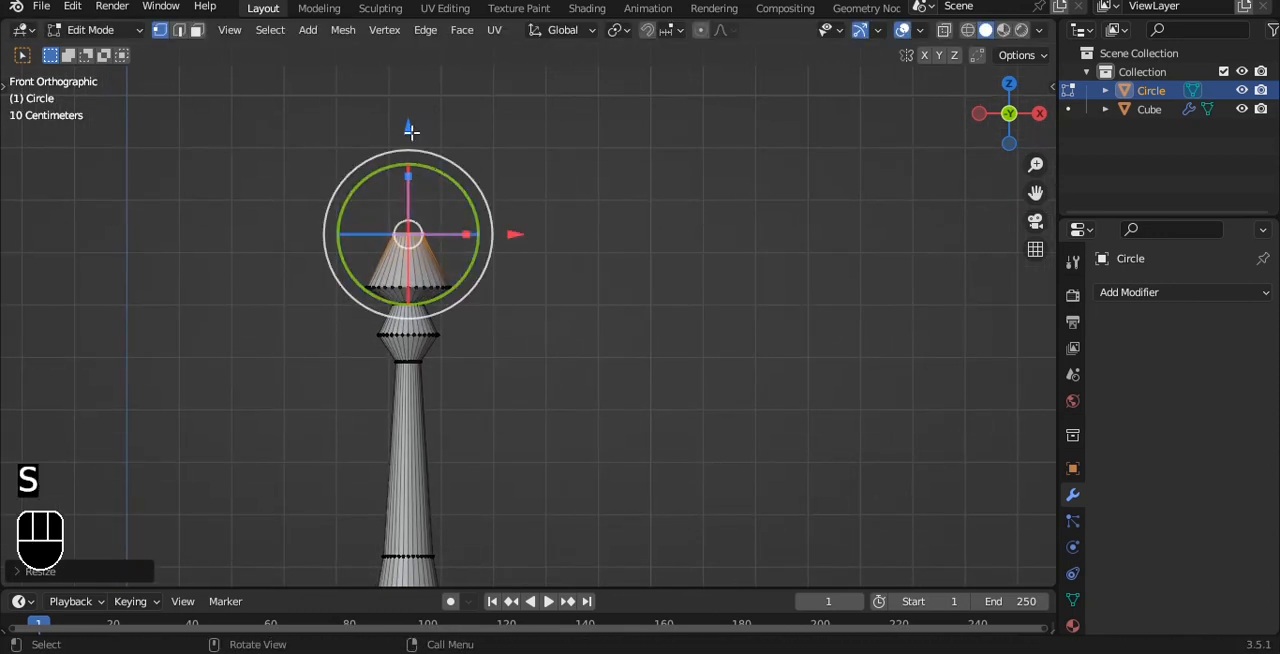
{"action": "left_click_drag", "start_coordinate": [408, 127], "coordinate": [417, 69]}
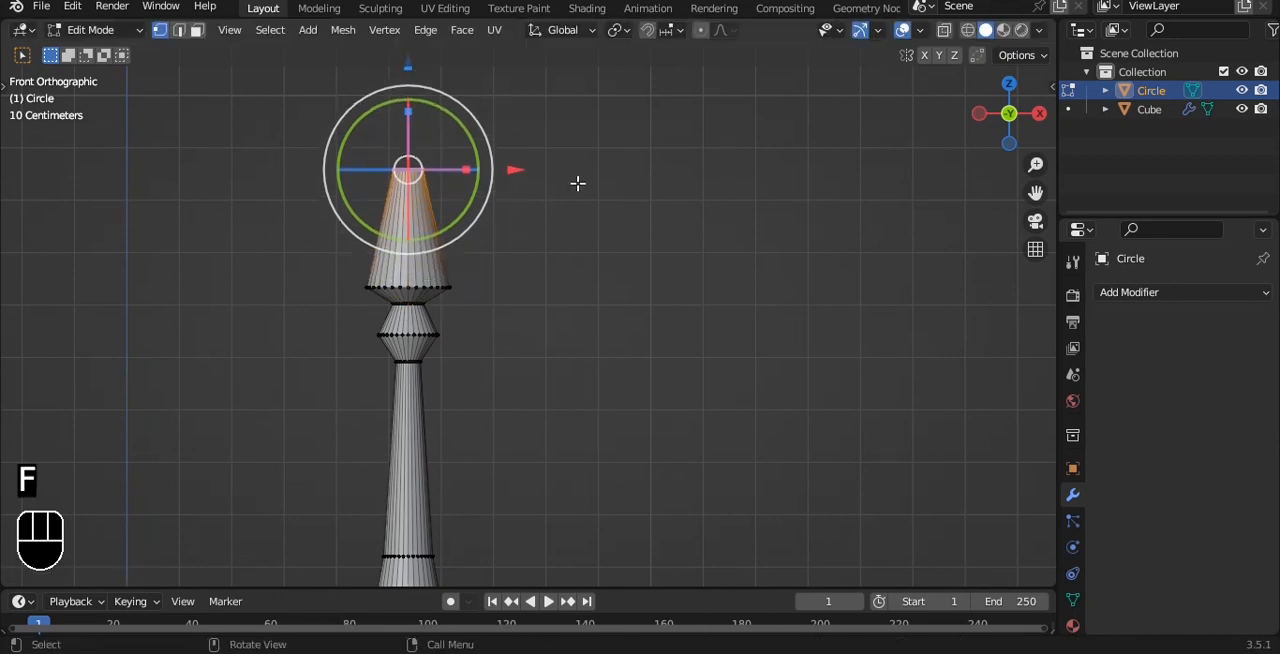
Step: In Object Mode, give the turned stem a level 3 subdivision surface and shade it smooth
{"action": "key", "text": "Tab"}
{"action": "scroll", "coordinate": [585, 248], "scroll_direction": "down", "scroll_amount": 1}
{"action": "key", "text": "ctrl+3"}
{"action": "scroll", "coordinate": [576, 265], "scroll_direction": "down", "scroll_amount": 3}
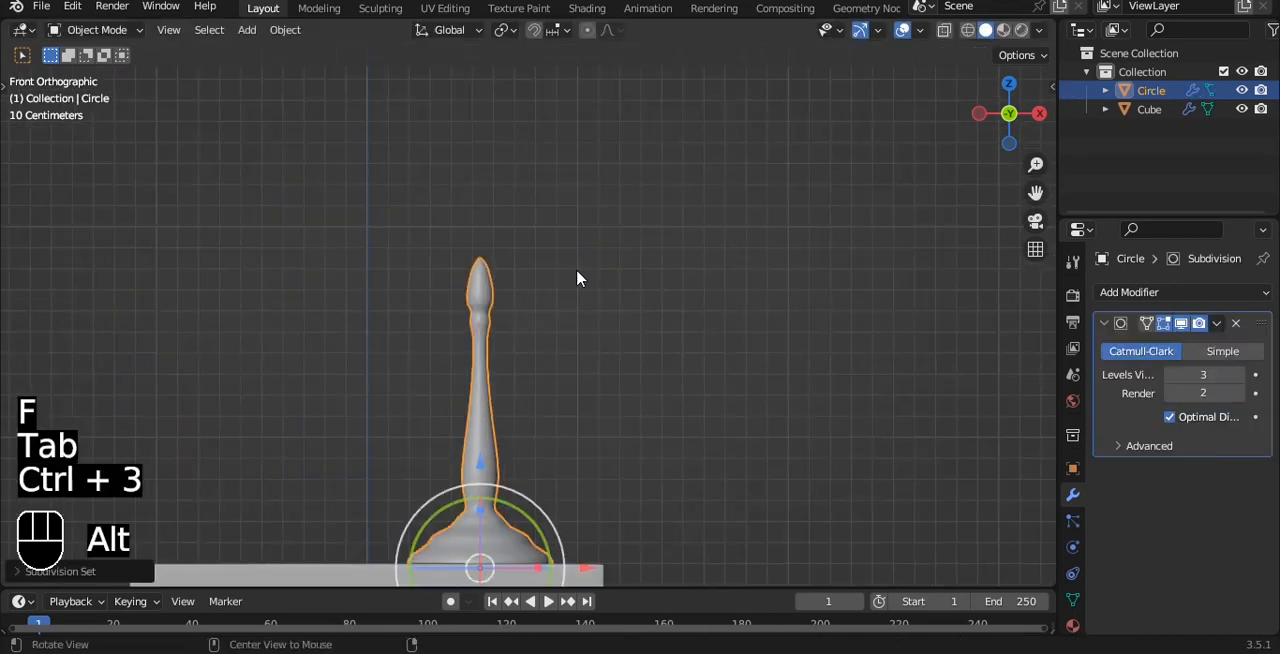
{"action": "right_click", "coordinate": [557, 262]}
{"action": "left_click", "coordinate": [557, 262]}
{"action": "scroll", "coordinate": [563, 263], "scroll_direction": "up", "scroll_amount": 2}
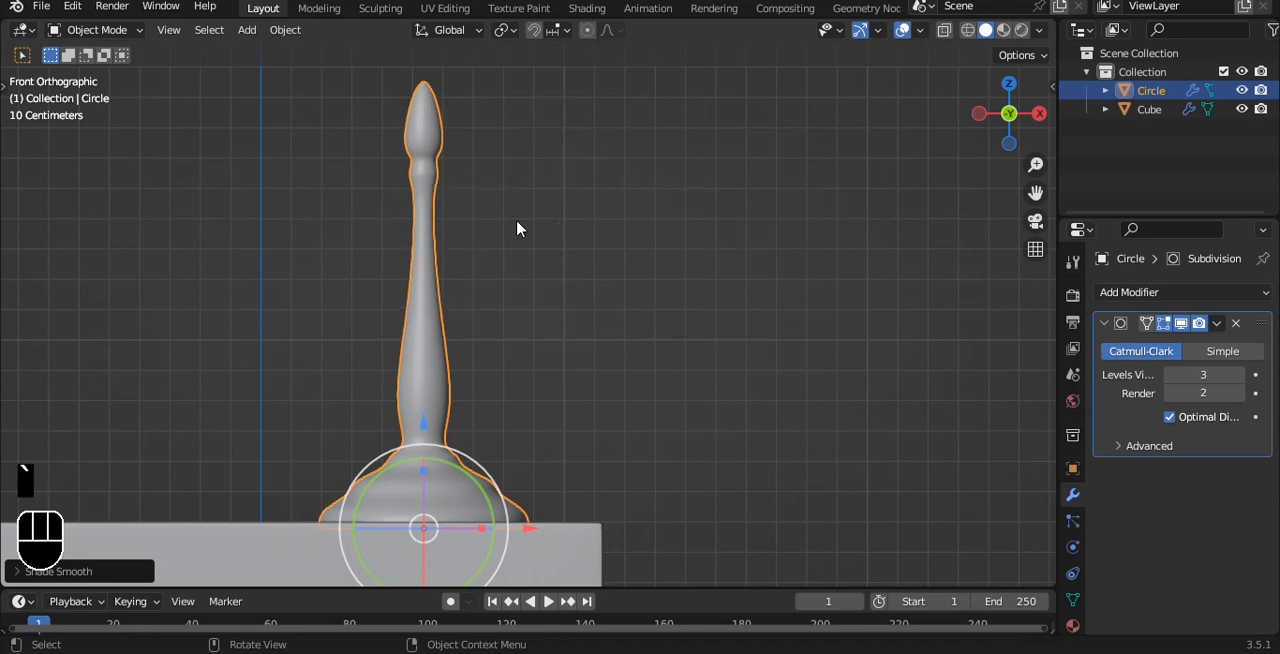
Step: Add a second circle mesh, move it just above the stem's tip, and scale it down to about half size
{"action": "scroll", "coordinate": [516, 219], "scroll_direction": "down", "scroll_amount": 2}
{"action": "left_click", "coordinate": [660, 280]}
{"action": "key", "text": "shift+a"}
{"action": "mouse_move", "coordinate": [667, 150]}
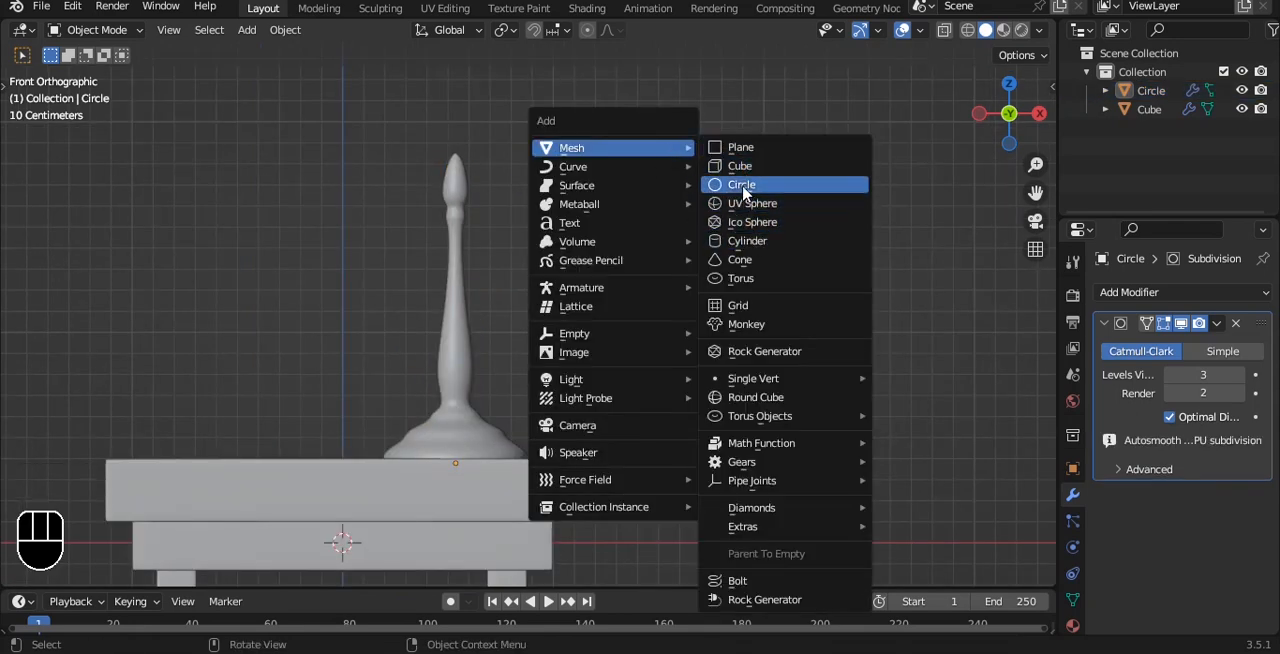
{"action": "left_click", "coordinate": [741, 184]}
{"action": "scroll", "coordinate": [584, 262], "scroll_direction": "down", "scroll_amount": 2}
{"action": "key", "text": "g"}
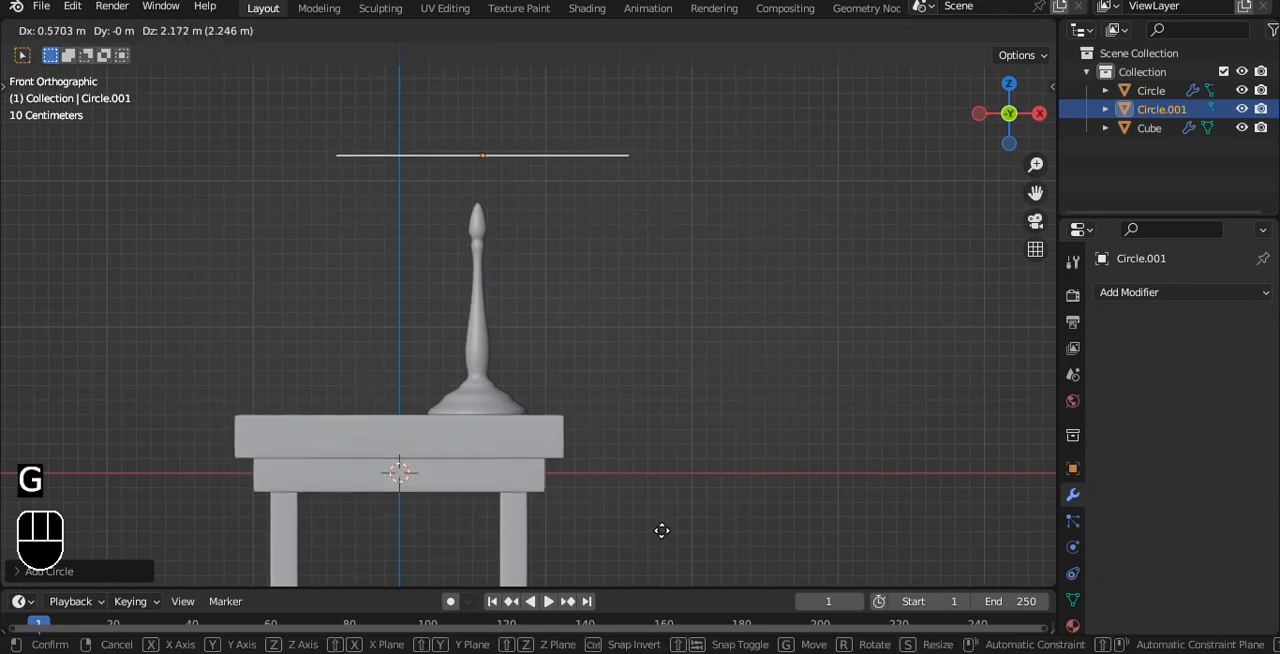
{"action": "left_click", "coordinate": [657, 517]}
{"action": "key", "text": "s"}
{"action": "left_click", "coordinate": [585, 198]}
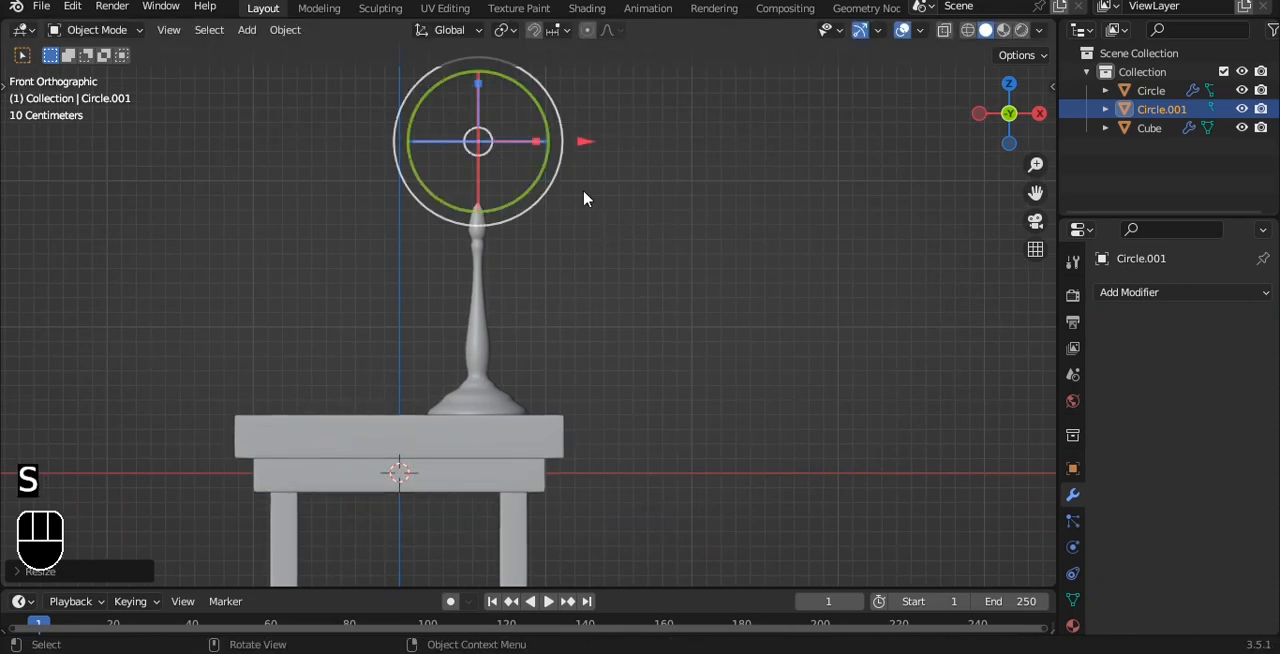
Step: Fill the circle above the stem with a face in Edit Mode, then clear the selection in edge select mode
{"action": "key", "text": "Tab"}
{"action": "middle_click_drag", "start_coordinate": [550, 113], "coordinate": [597, 149]}
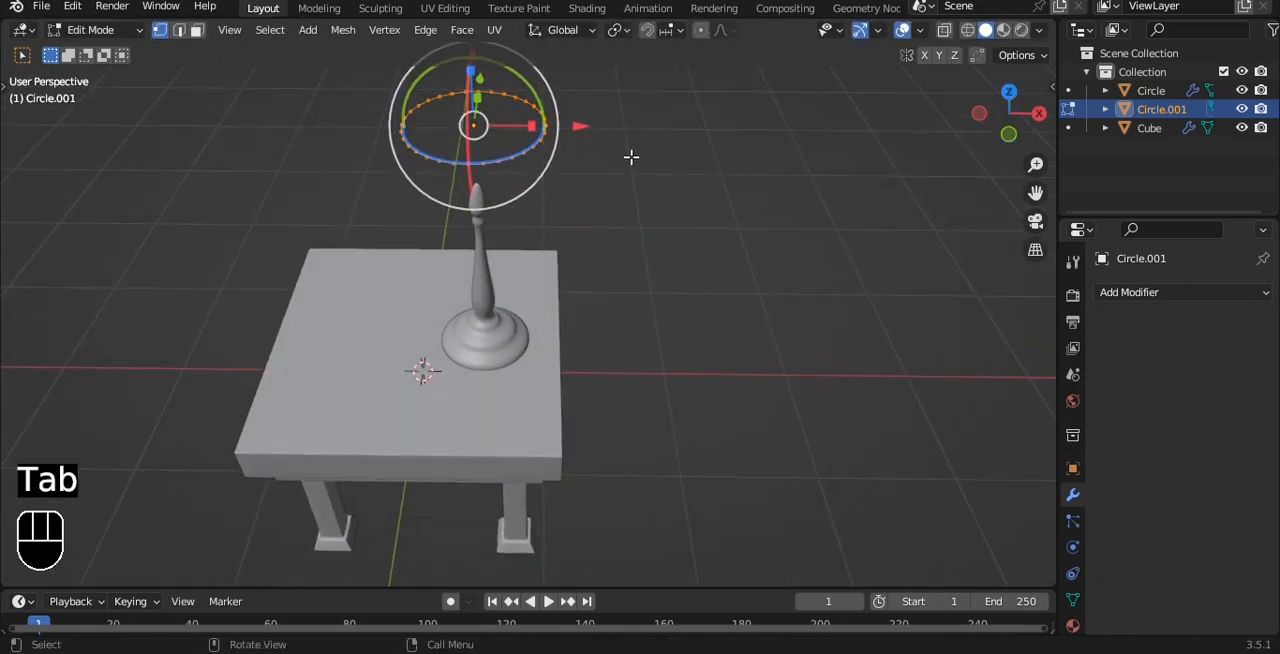
{"action": "key", "text": "f"}
{"action": "key", "text": "grave"}
{"action": "left_click", "coordinate": [583, 126]}
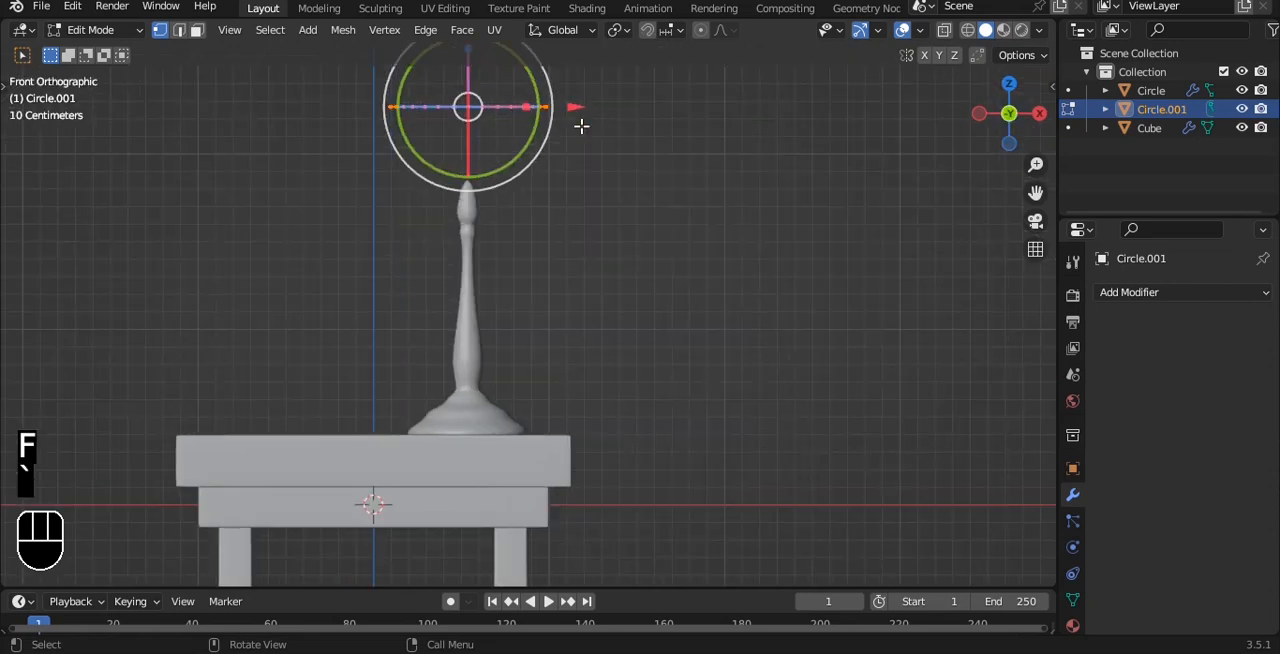
{"action": "middle_click_drag", "start_coordinate": [581, 125], "coordinate": [509, 123]}
{"action": "key", "text": "alt+a"}
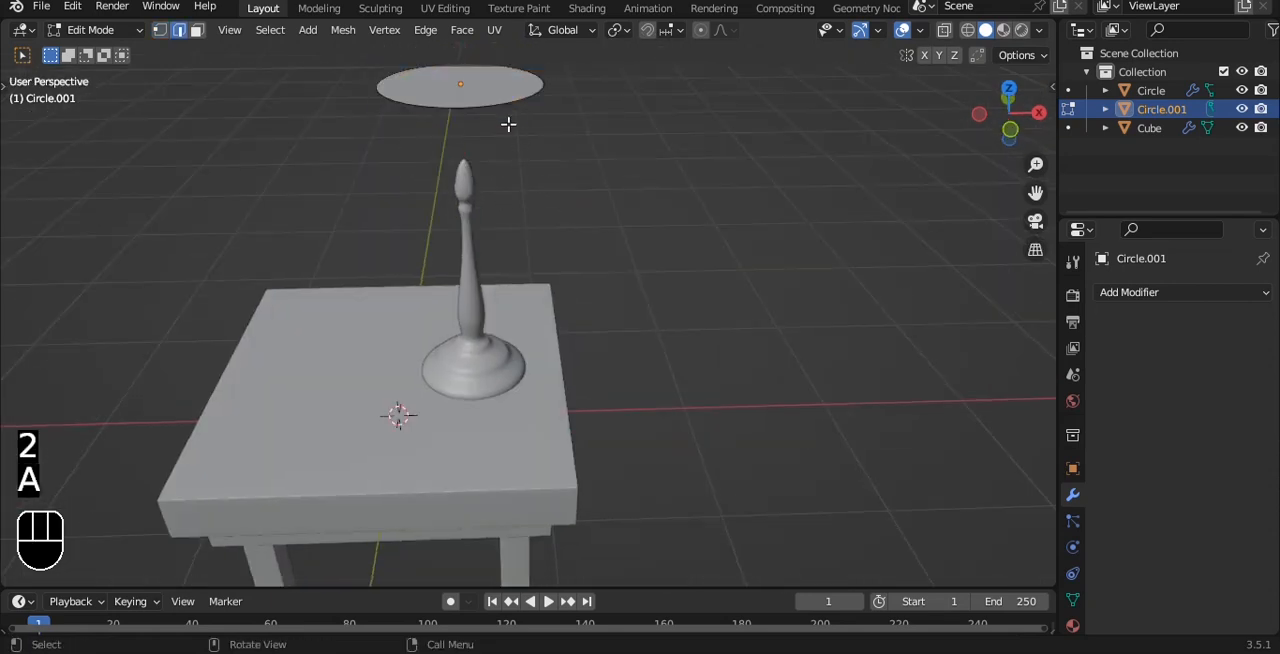
Step: In front view, extrude the whole filled circle down over the stem's tip and scale the lower end wider into a tapered lampshade
{"action": "key", "text": "a"}
{"action": "key", "text": "grave"}
{"action": "left_click", "coordinate": [611, 127]}
{"action": "key", "text": "e"}
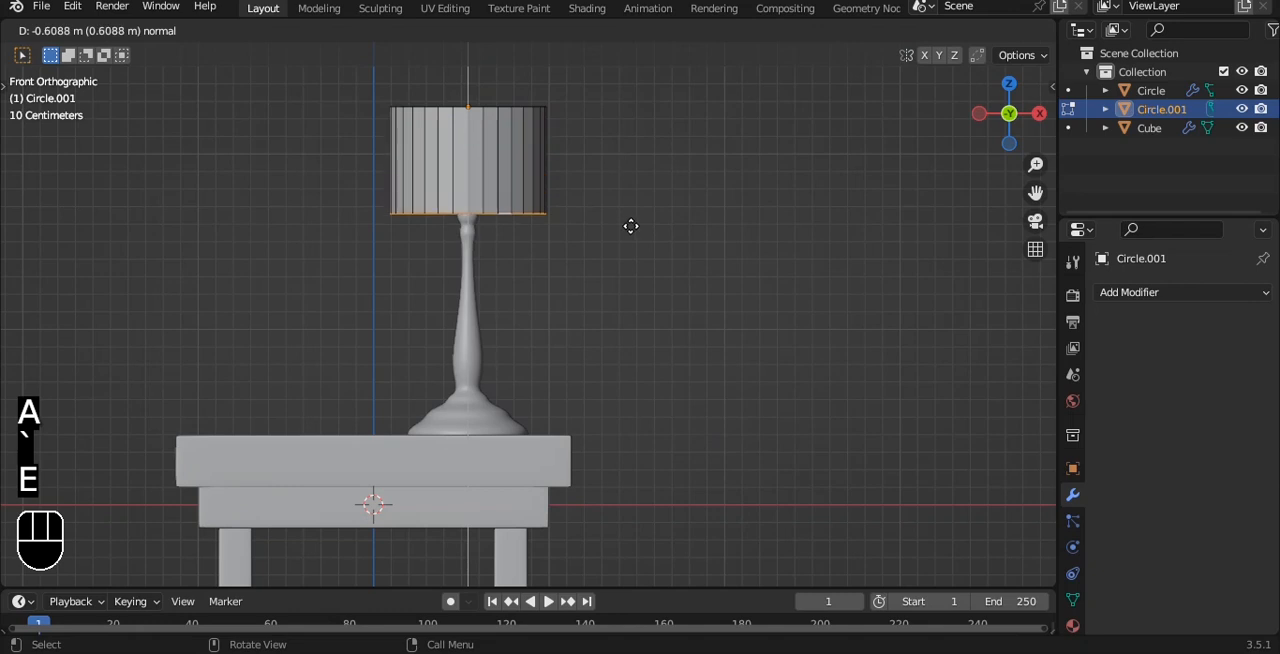
{"action": "left_click", "coordinate": [629, 246]}
{"action": "key", "text": "s"}
{"action": "left_click", "coordinate": [689, 214]}
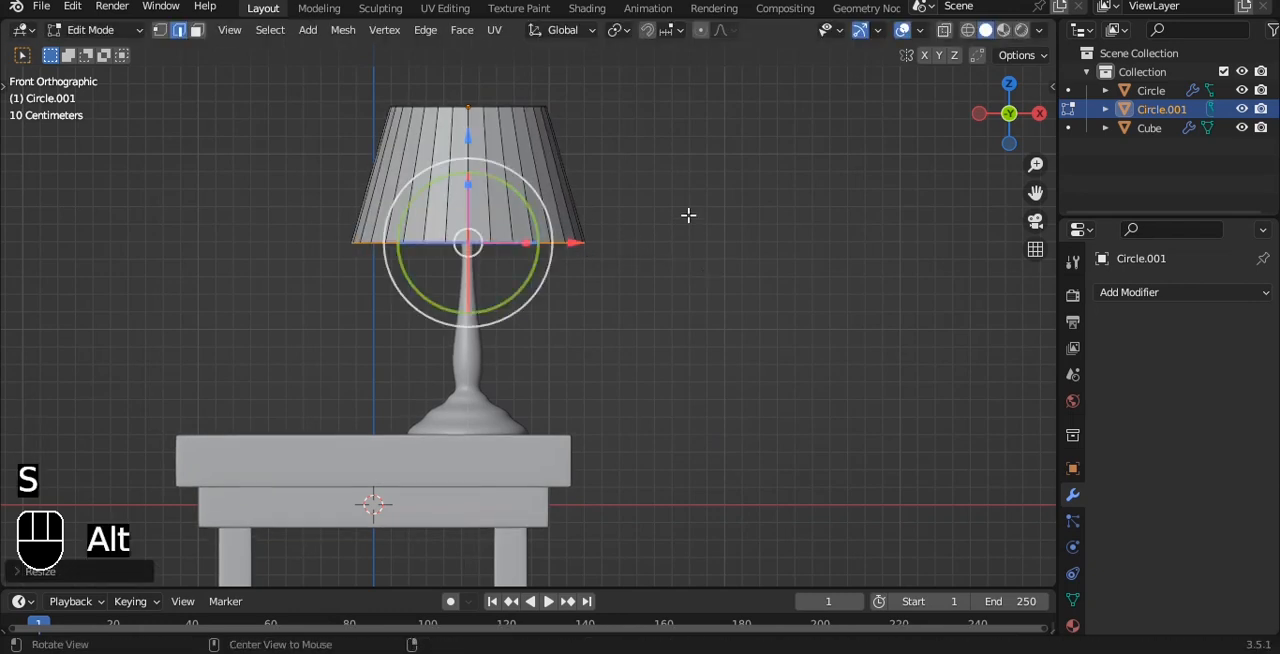
Step: Delete the lampshade's bottom face to leave it open underneath, and return to Object Mode
{"action": "middle_click_drag", "start_coordinate": [689, 214], "coordinate": [706, 177]}
{"action": "key", "text": "x"}
{"action": "left_click", "coordinate": [671, 177]}
{"action": "key", "text": "Tab"}
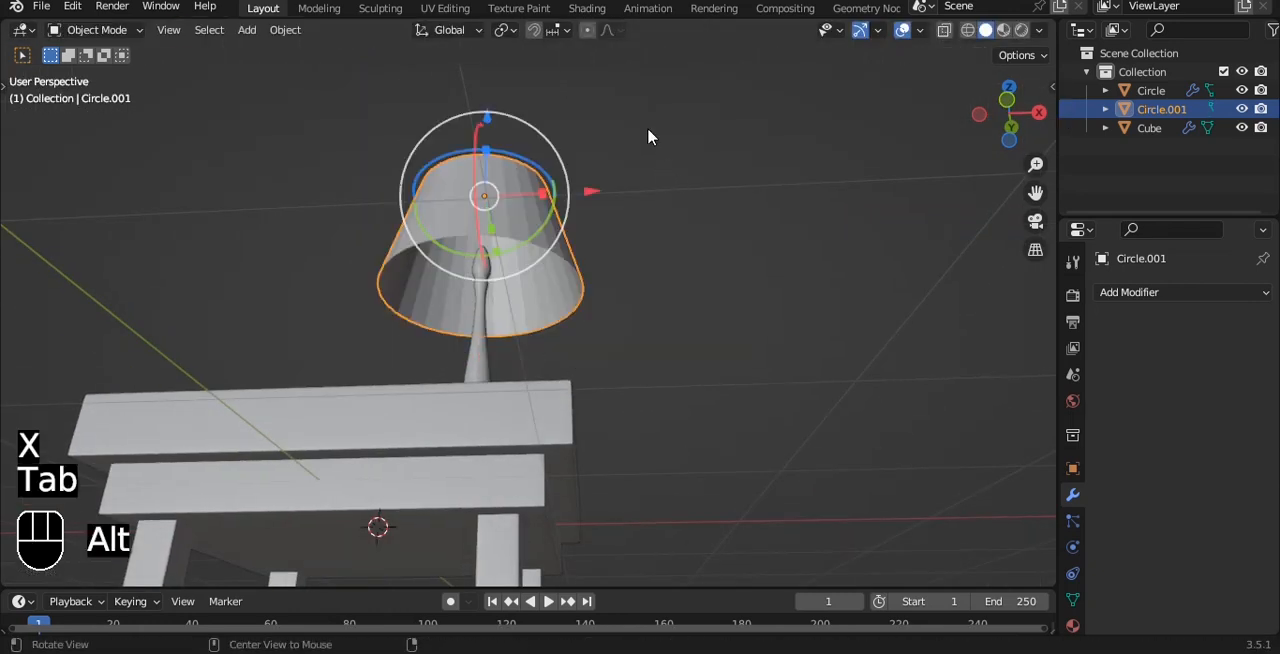
Step: Shade the lampshade smooth and add a Solidify modifier with a thickness of -0.07 m
{"action": "right_click", "coordinate": [648, 130]}
{"action": "left_click", "coordinate": [648, 117]}
{"action": "scroll", "coordinate": [648, 143], "scroll_direction": "up", "scroll_amount": 3}
{"action": "left_click", "coordinate": [1150, 292]}
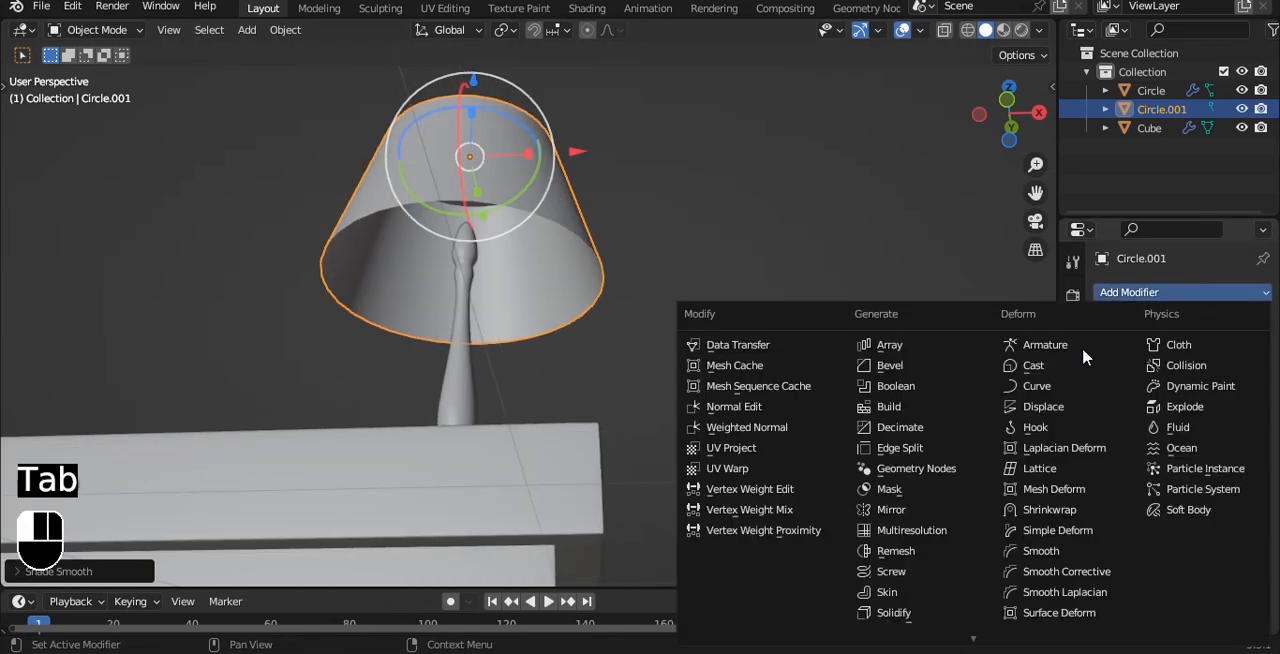
{"action": "left_click", "coordinate": [918, 608]}
{"action": "scroll", "coordinate": [688, 282], "scroll_direction": "up", "scroll_amount": 4}
{"action": "left_click_drag", "start_coordinate": [1205, 374], "coordinate": [1175, 374]}
Step: Add a level 3 subdivision surface to the lampshade
{"action": "key", "text": "ctrl+3"}
{"action": "key", "text": "grave"}
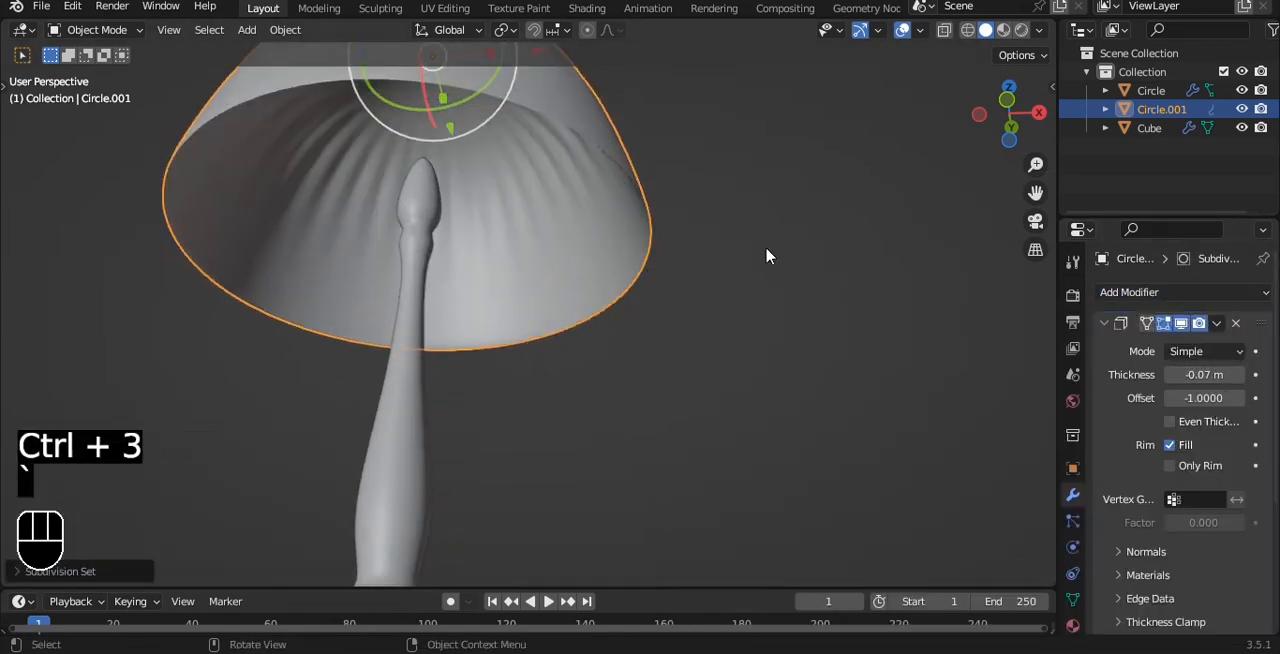
{"action": "scroll", "coordinate": [689, 170], "scroll_direction": "down", "scroll_amount": 5}
{"action": "middle_click_drag", "start_coordinate": [682, 152], "coordinate": [706, 315], "text": "shift"}
{"action": "scroll", "coordinate": [700, 305], "scroll_direction": "up", "scroll_amount": 3}
Step: Select the lampshade's top face in Edit Mode and inset it to flatten the crown, then return to Object Mode
{"action": "key", "text": "Tab"}
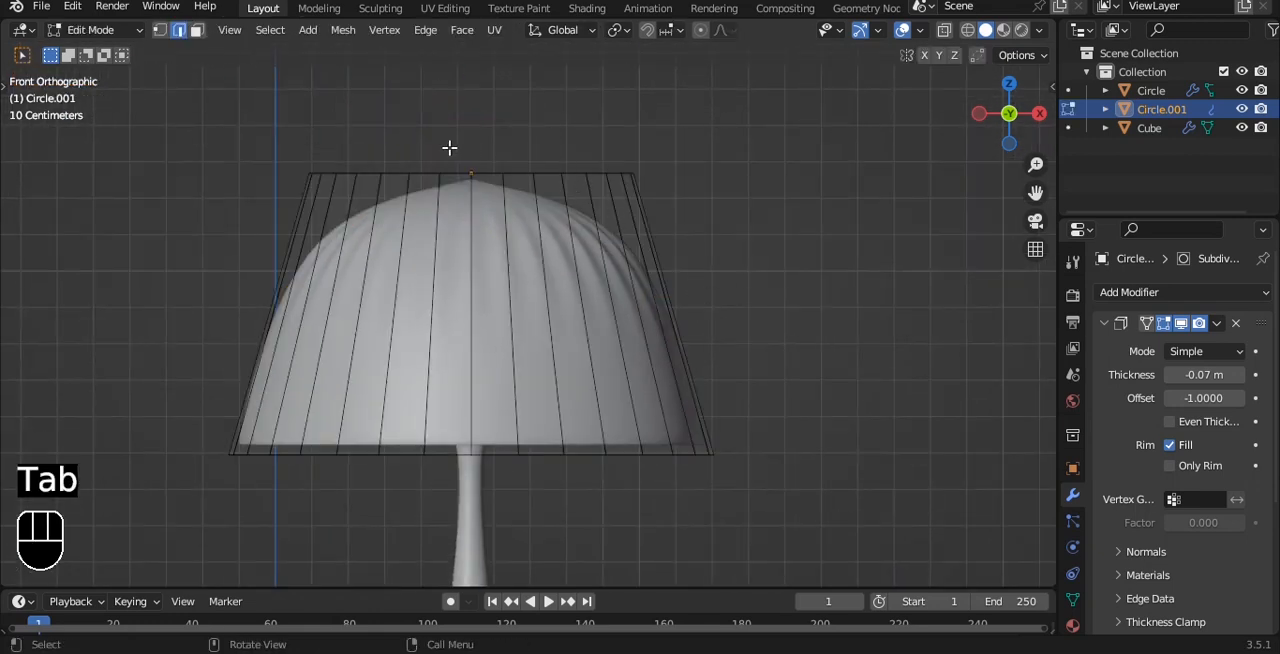
{"action": "key", "text": "alt+z"}
{"action": "left_click_drag", "start_coordinate": [183, 106], "coordinate": [697, 231]}
{"action": "key", "text": "alt+z"}
{"action": "key", "text": "i"}
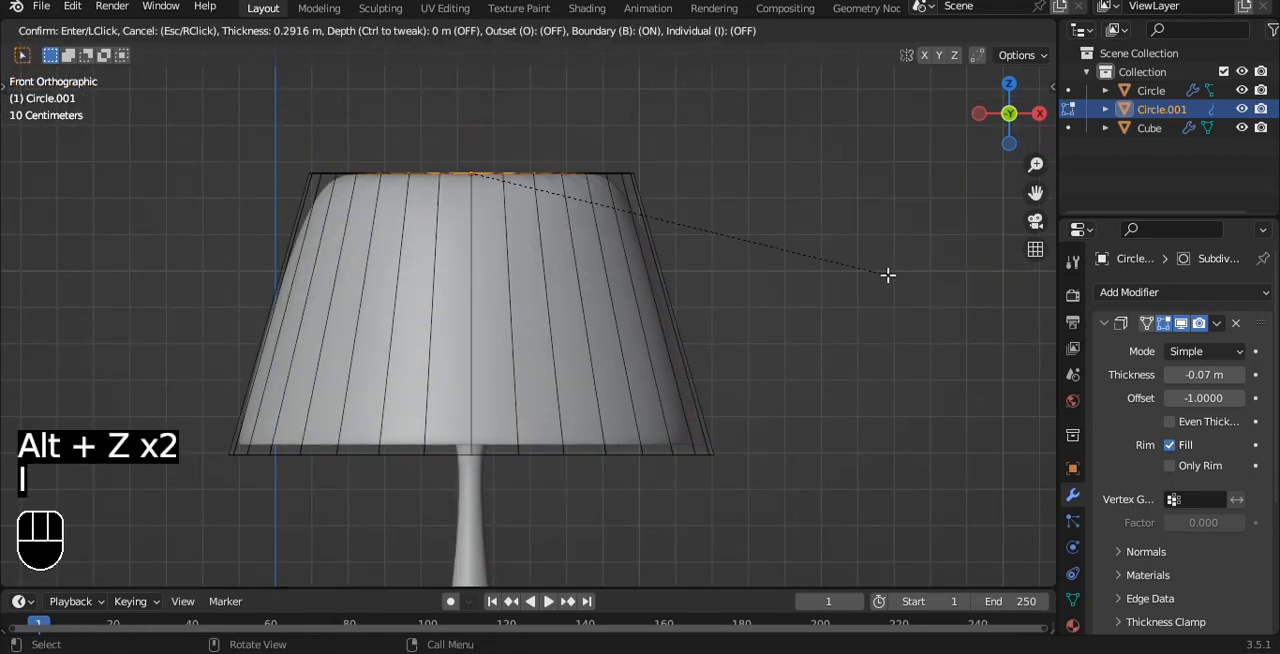
{"action": "right_click", "coordinate": [868, 271]}
{"action": "middle_click_drag", "start_coordinate": [680, 168], "coordinate": [690, 227]}
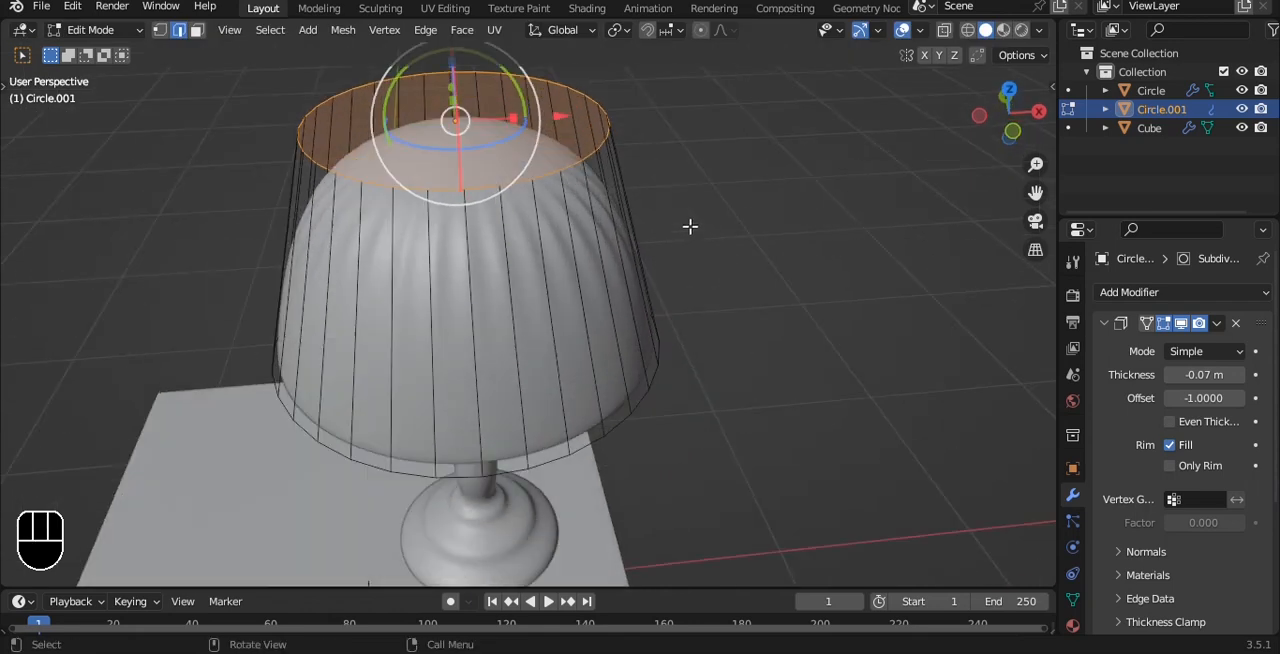
{"action": "key", "text": "f"}
{"action": "key", "text": "i"}
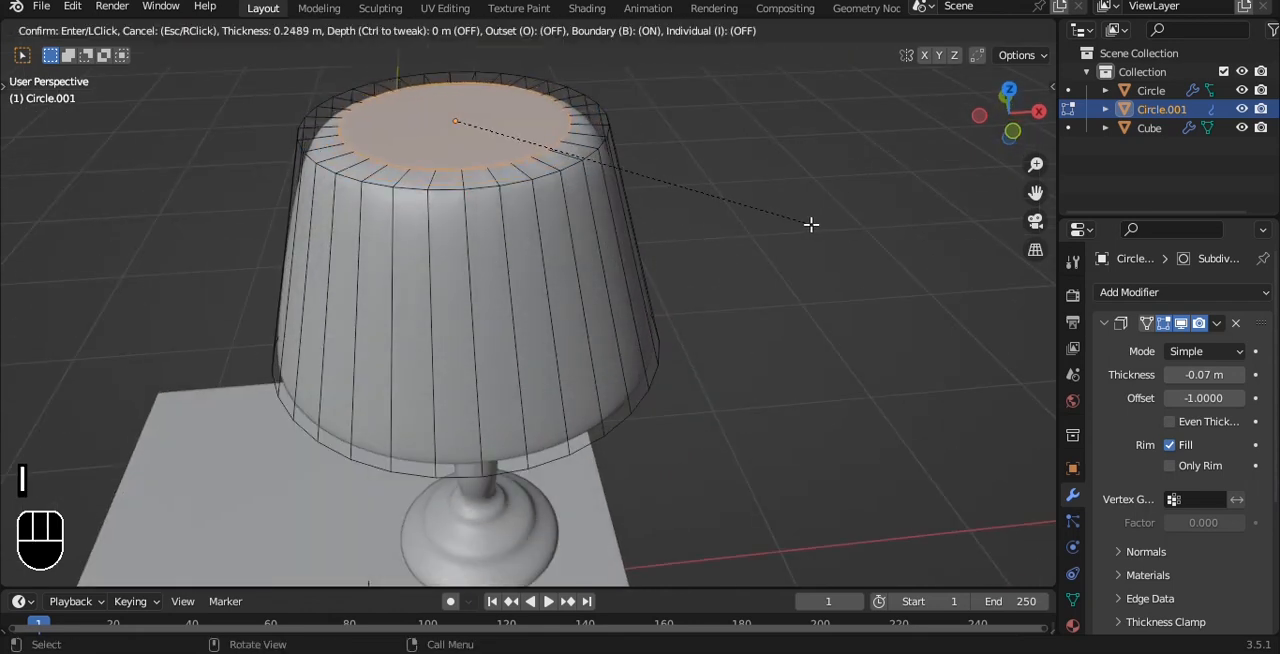
{"action": "key", "text": "i"}
{"action": "left_click", "coordinate": [751, 210]}
{"action": "key", "text": "Tab"}
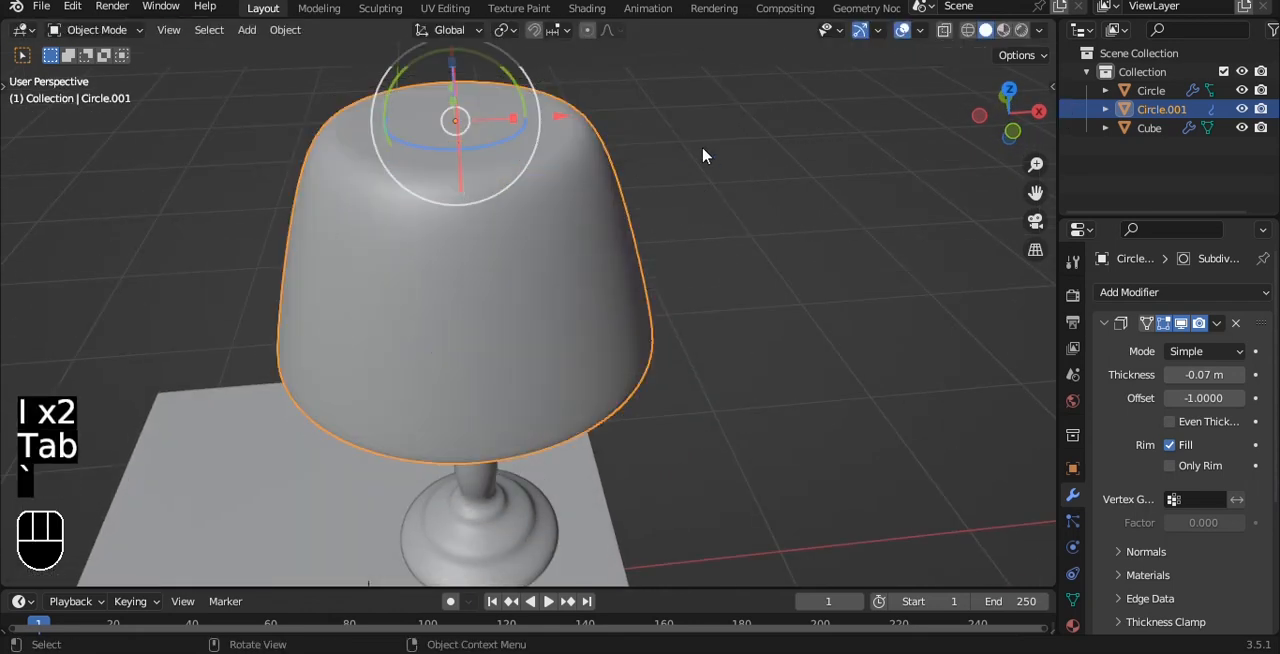
Step: Set the lampshade's Solidify thickness to -0.61 m
{"action": "key", "text": "grave"}
{"action": "middle_click_drag", "start_coordinate": [632, 243], "coordinate": [637, 178], "text": "alt"}
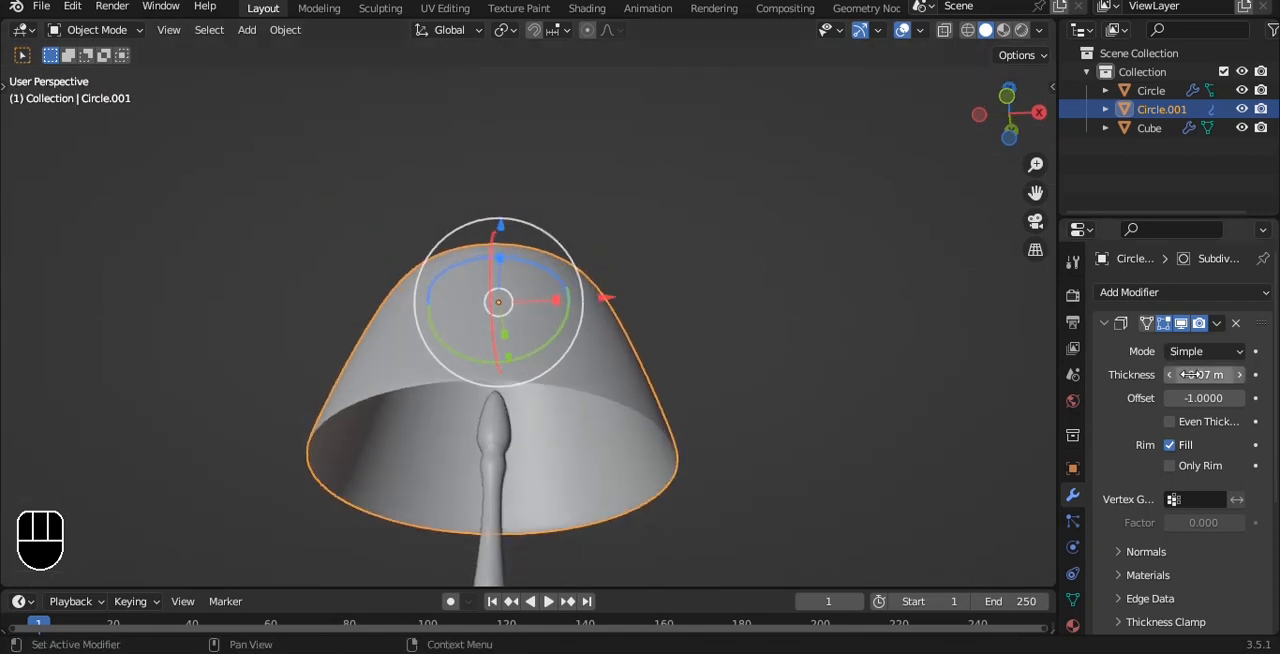
{"action": "left_click_drag", "start_coordinate": [1190, 374], "coordinate": [1136, 374]}
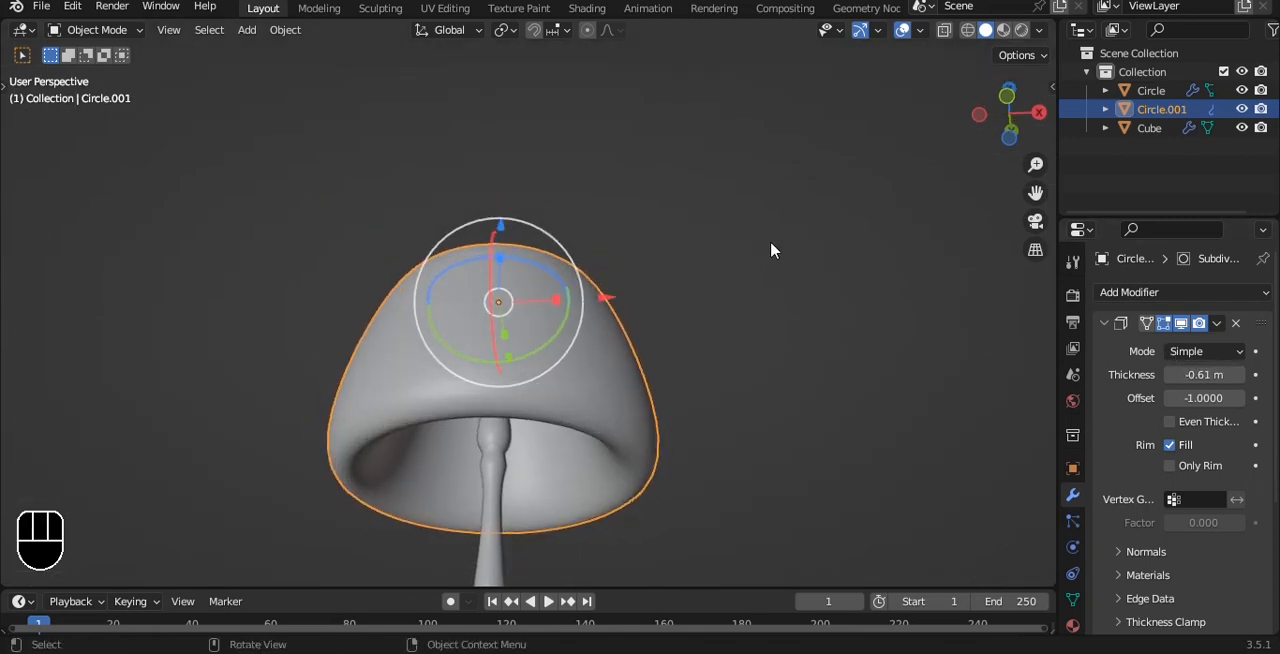
Step: In Edit Mode with X-ray on, scale the lampshade's upper end, then return to Object Mode and turn X-ray off
{"action": "key", "text": "grave"}
{"action": "key", "text": "Tab"}
{"action": "key", "text": "alt+z"}
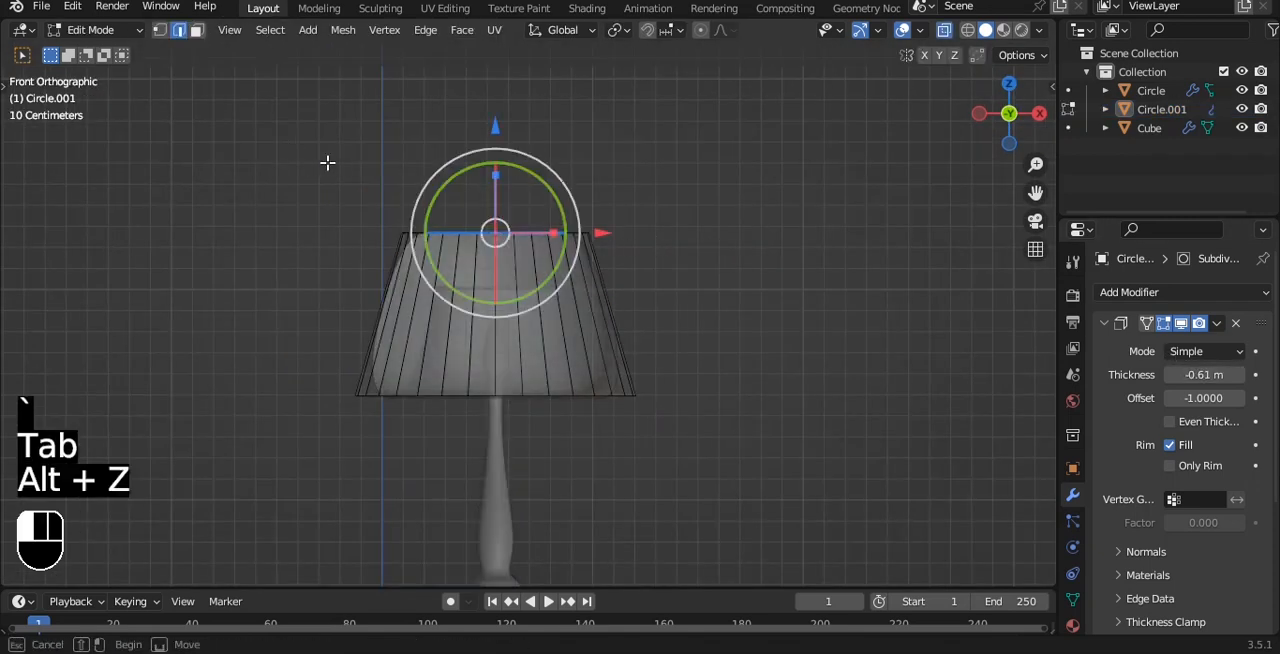
{"action": "scroll", "coordinate": [826, 234], "scroll_direction": "up", "scroll_amount": 2}
{"action": "key", "text": "s"}
{"action": "left_click", "coordinate": [772, 212]}
{"action": "key", "text": "Tab"}
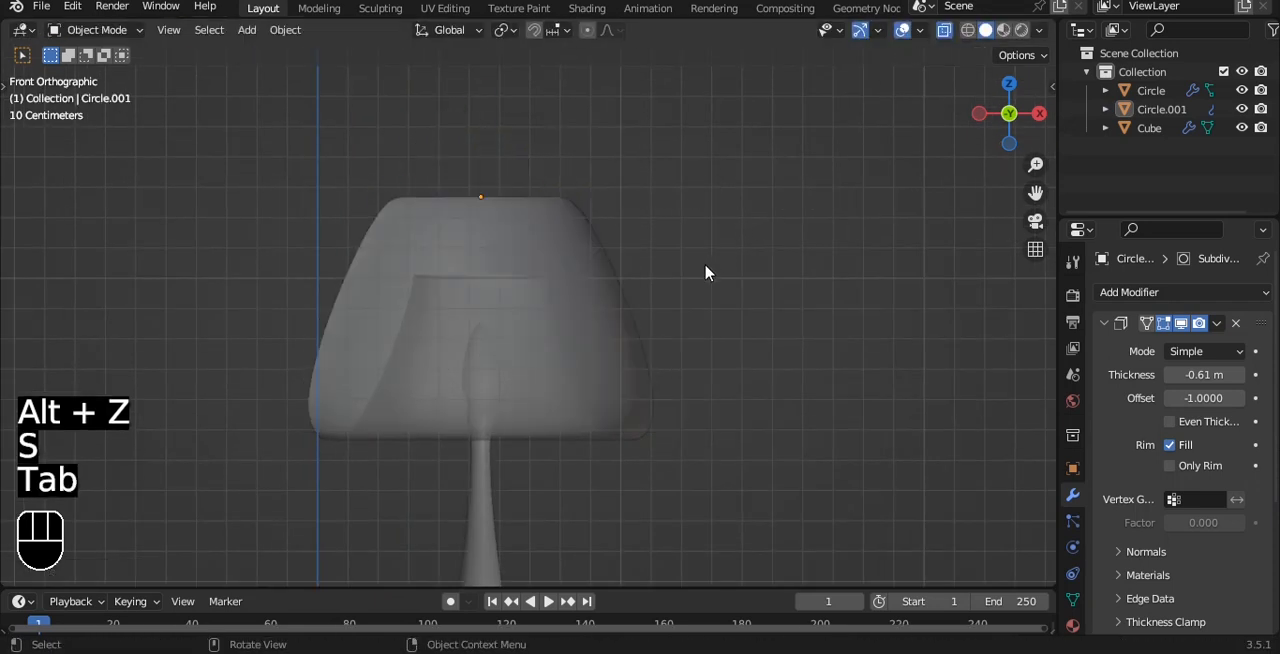
{"action": "scroll", "coordinate": [744, 250], "scroll_direction": "up", "scroll_amount": 3}
{"action": "key", "text": "alt+z"}
{"action": "scroll", "coordinate": [746, 249], "scroll_direction": "down", "scroll_amount": 3}
{"action": "left_click_drag", "start_coordinate": [746, 249], "coordinate": [706, 290], "text": "alt"}
Step: Add a cube mesh in front view and scale it narrow along X
{"action": "key", "text": "grave"}
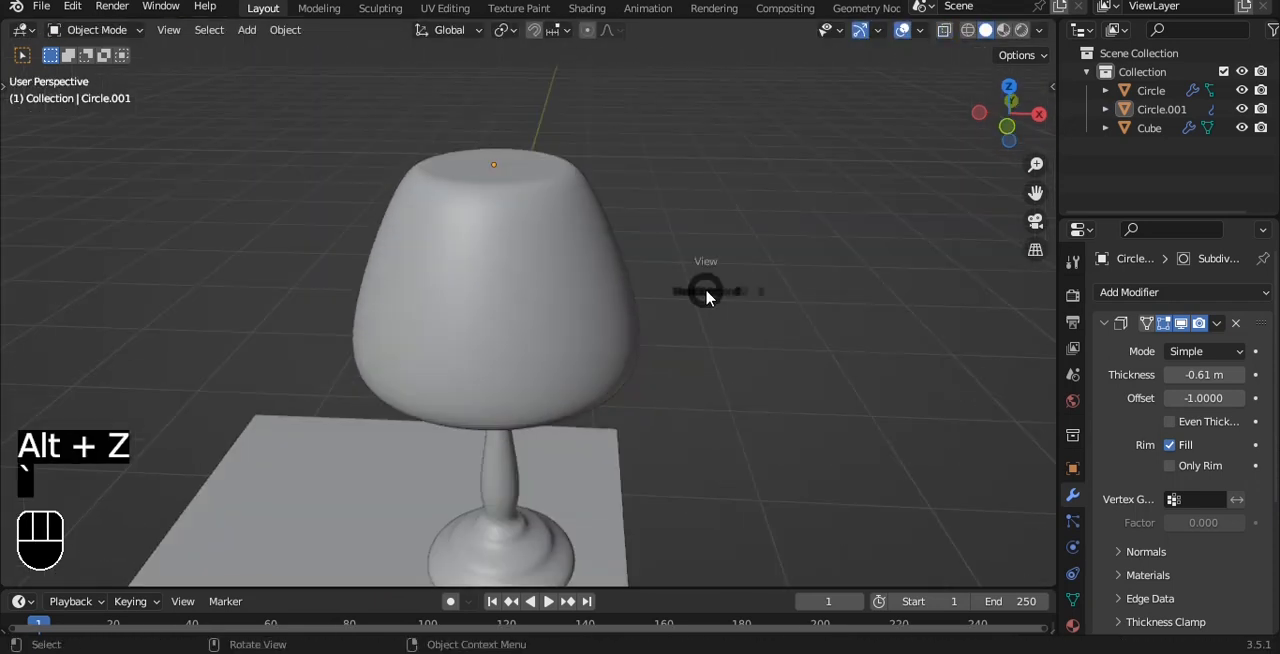
{"action": "left_click", "coordinate": [666, 251]}
{"action": "key", "text": "shift+a"}
{"action": "mouse_move", "coordinate": [755, 224]}
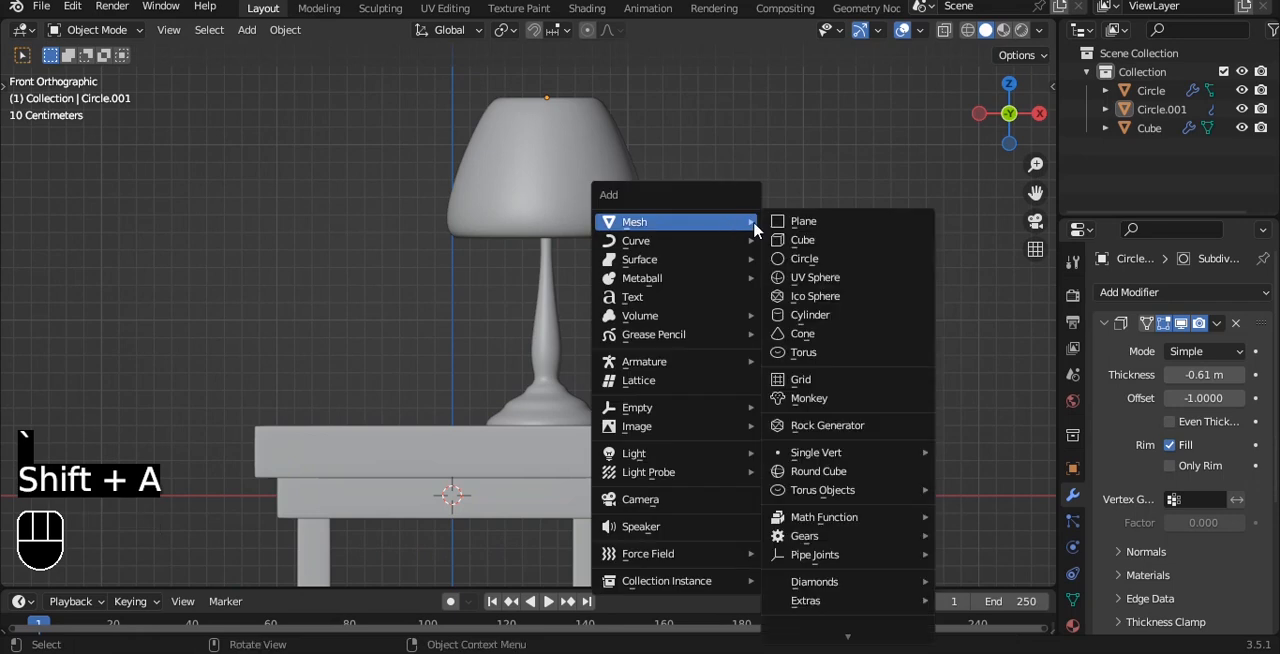
{"action": "left_click", "coordinate": [811, 245]}
{"action": "scroll", "coordinate": [777, 306], "scroll_direction": "down", "scroll_amount": 4}
{"action": "key", "text": "s"}
{"action": "key", "text": "x"}
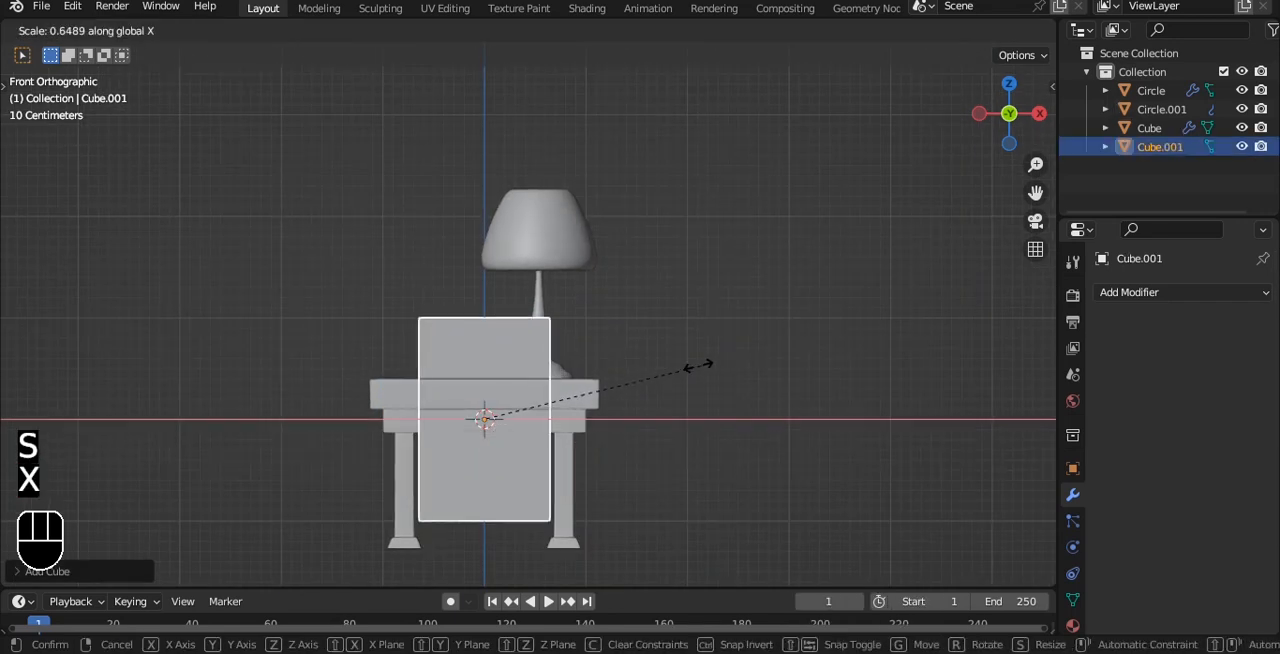
{"action": "left_click", "coordinate": [556, 372]}
Step: Scale the new cube down along Y and to about 0.57 along Z, then refine its Y scale
{"action": "middle_click_drag", "start_coordinate": [556, 372], "coordinate": [837, 323]}
{"action": "key", "text": "s"}
{"action": "key", "text": "y"}
{"action": "left_click", "coordinate": [648, 366]}
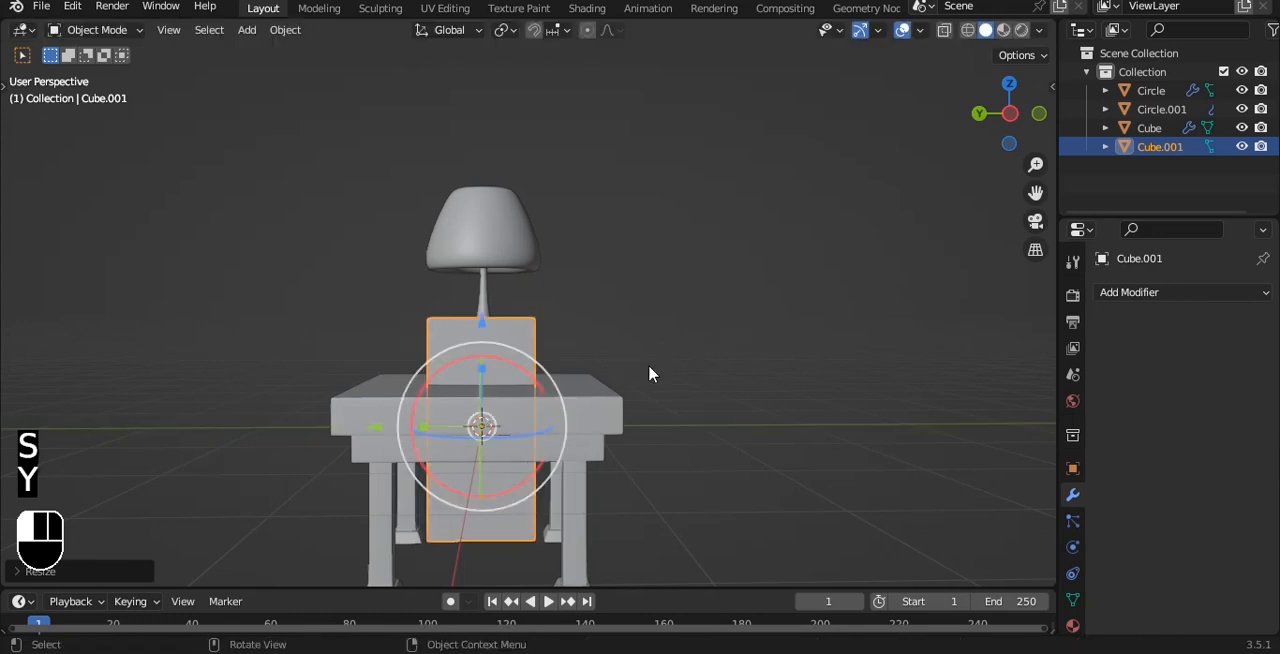
{"action": "key", "text": "s"}
{"action": "key", "text": "z"}
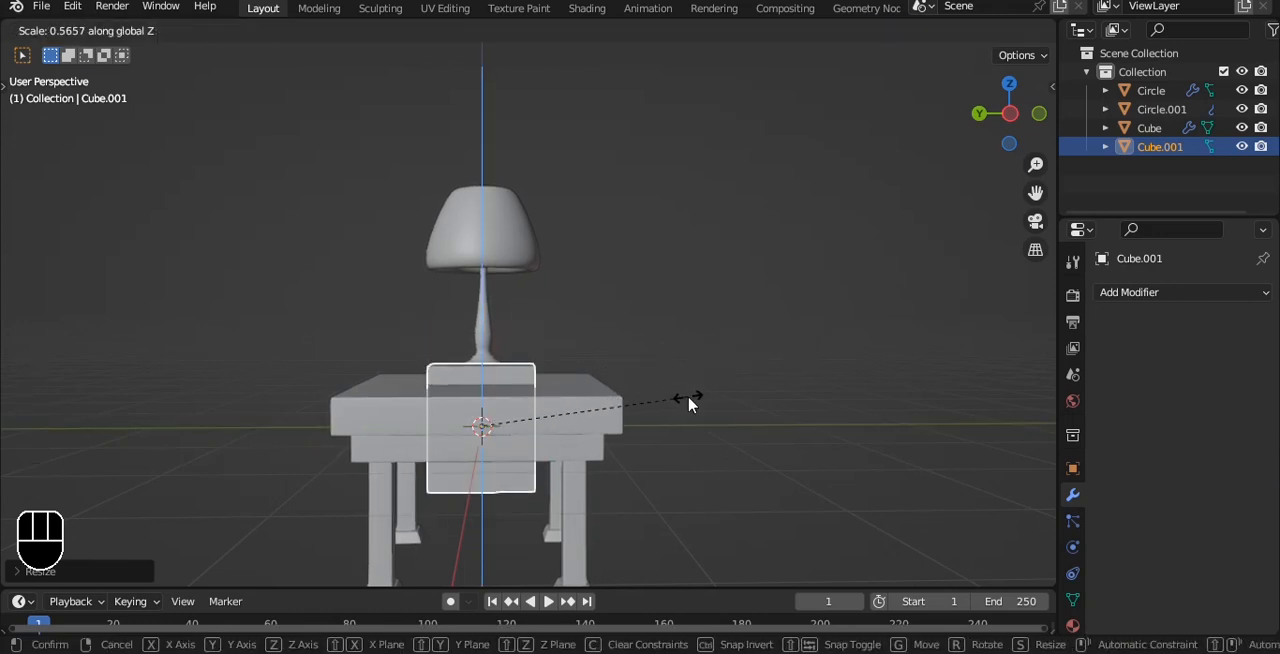
{"action": "left_click", "coordinate": [689, 399]}
{"action": "key", "text": "s"}
{"action": "key", "text": "y"}
{"action": "left_click", "coordinate": [709, 383]}
Step: In front view, raise the block along Z until it floats above the tabletop
{"action": "key", "text": "grave"}
{"action": "left_click", "coordinate": [614, 336]}
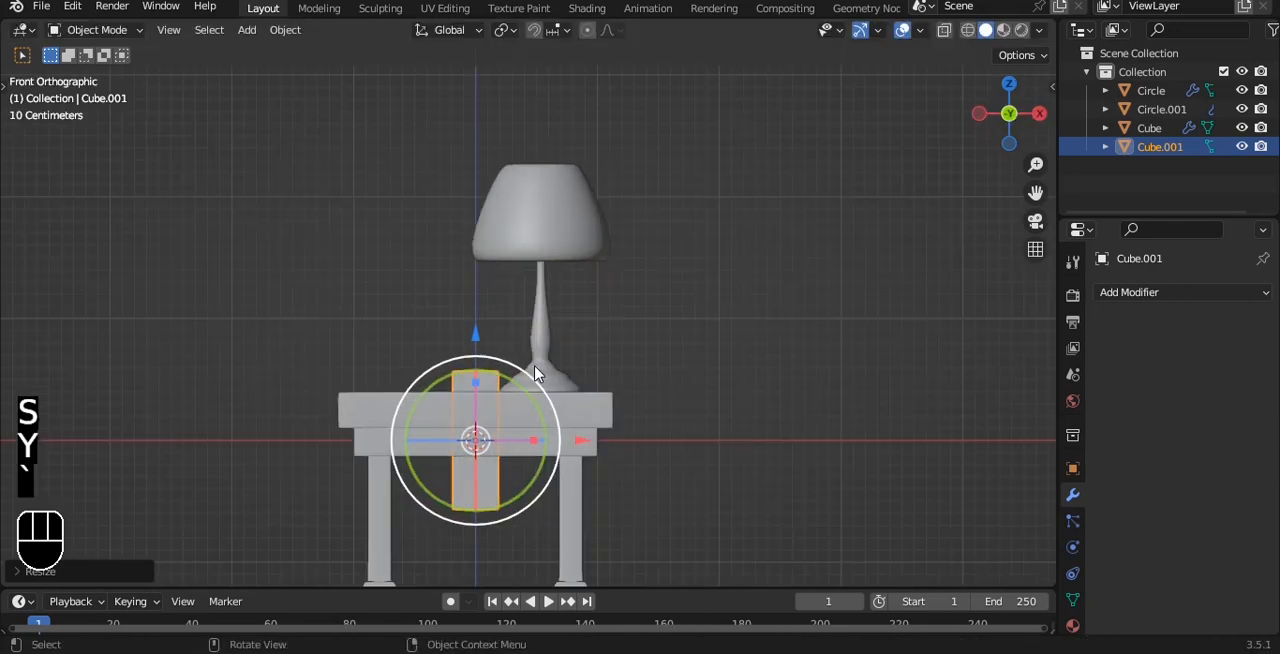
{"action": "scroll", "coordinate": [534, 373], "scroll_direction": "up", "scroll_amount": 2}
{"action": "left_click_drag", "start_coordinate": [454, 395], "coordinate": [470, 167]}
{"action": "middle_click_drag", "start_coordinate": [523, 197], "coordinate": [568, 273], "text": "shift"}
Step: Scale the block to about 0.6 along X and move it along X away from the lamp
{"action": "key", "text": "s"}
{"action": "key", "text": "x"}
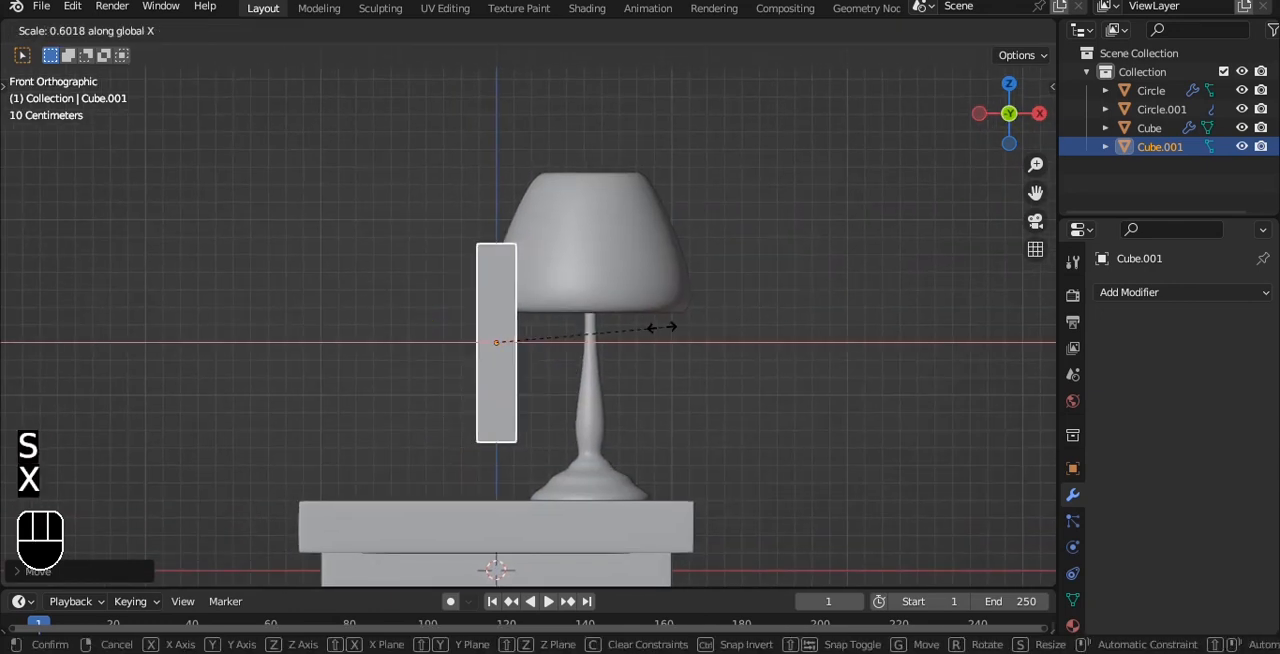
{"action": "left_click", "coordinate": [610, 343]}
{"action": "left_click_drag", "start_coordinate": [600, 346], "coordinate": [508, 343]}
Step: Add two vertical loop cuts to the block in Edit Mode and scale them apart along X close to its side edges
{"action": "scroll", "coordinate": [531, 277], "scroll_direction": "up", "scroll_amount": 4}
{"action": "key", "text": "Tab"}
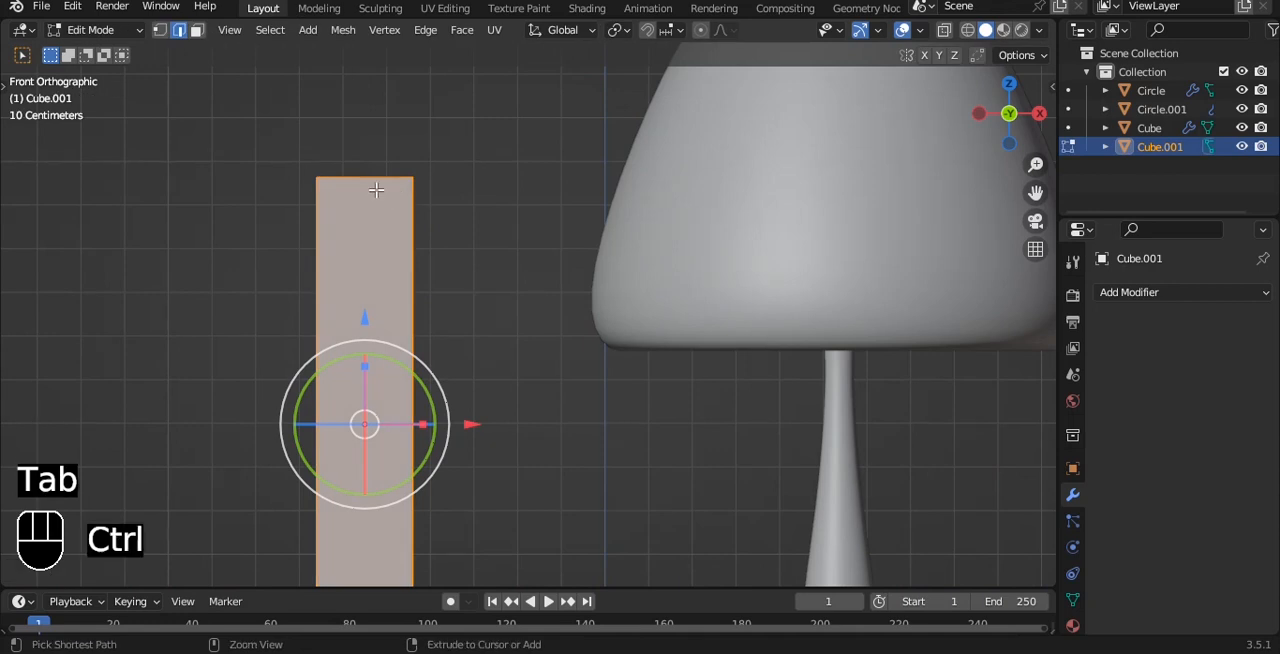
{"action": "key", "text": "ctrl+r"}
{"action": "scroll", "coordinate": [356, 186], "scroll_direction": "up", "scroll_amount": 1}
{"action": "left_click", "coordinate": [356, 186]}
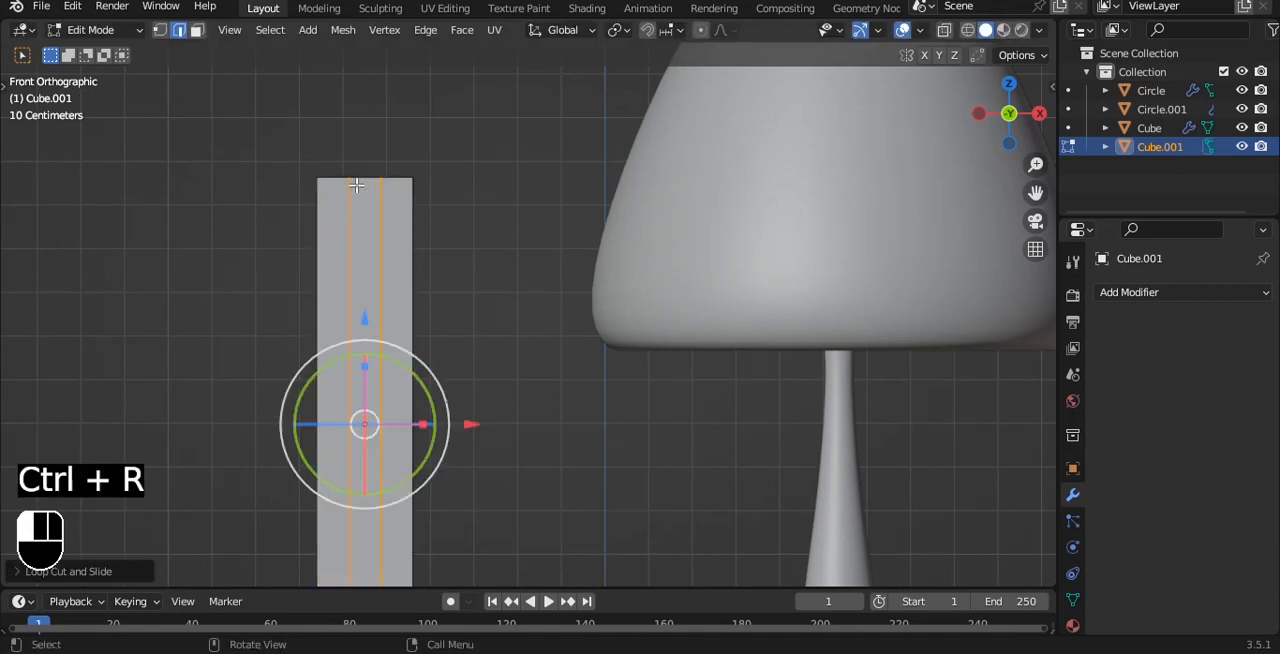
{"action": "key", "text": "s"}
{"action": "key", "text": "x"}
{"action": "left_click", "coordinate": [791, 171]}
Step: In face select mode, select the strip of faces between the two loop cuts and isolate the block in Local View
{"action": "key", "text": "3"}
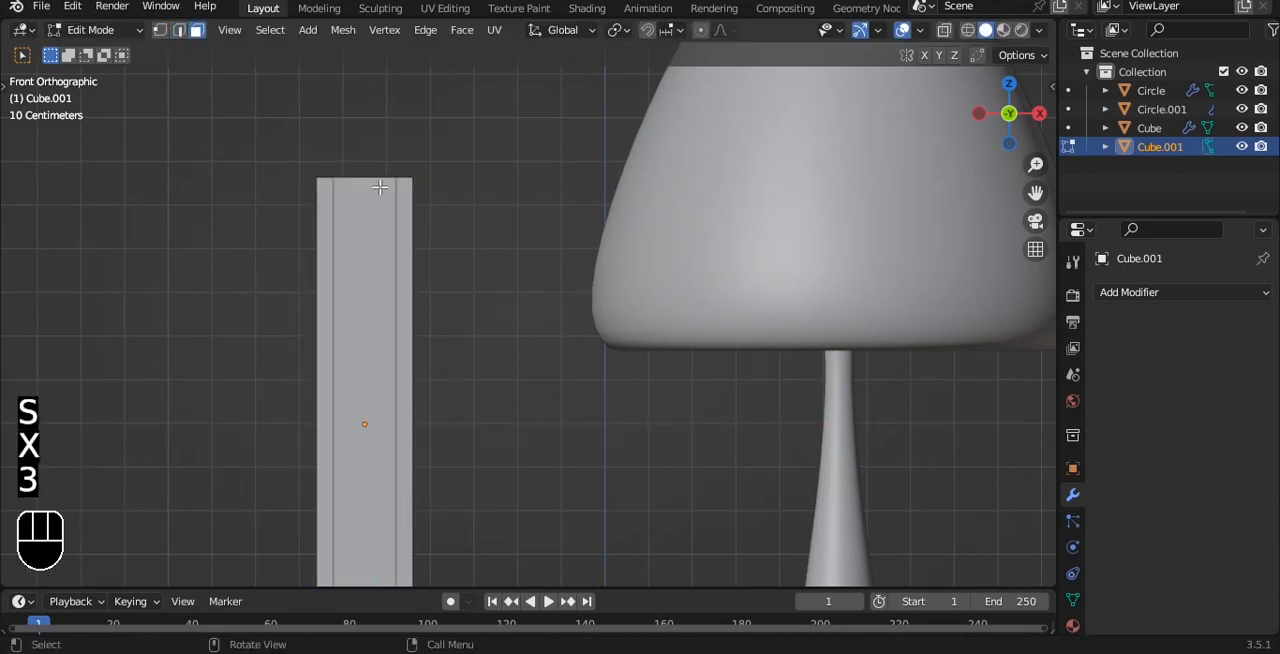
{"action": "left_click", "coordinate": [380, 188]}
{"action": "left_click_drag", "start_coordinate": [382, 188], "coordinate": [523, 200], "text": "alt"}
{"action": "left_click", "coordinate": [361, 182], "text": "shift"}
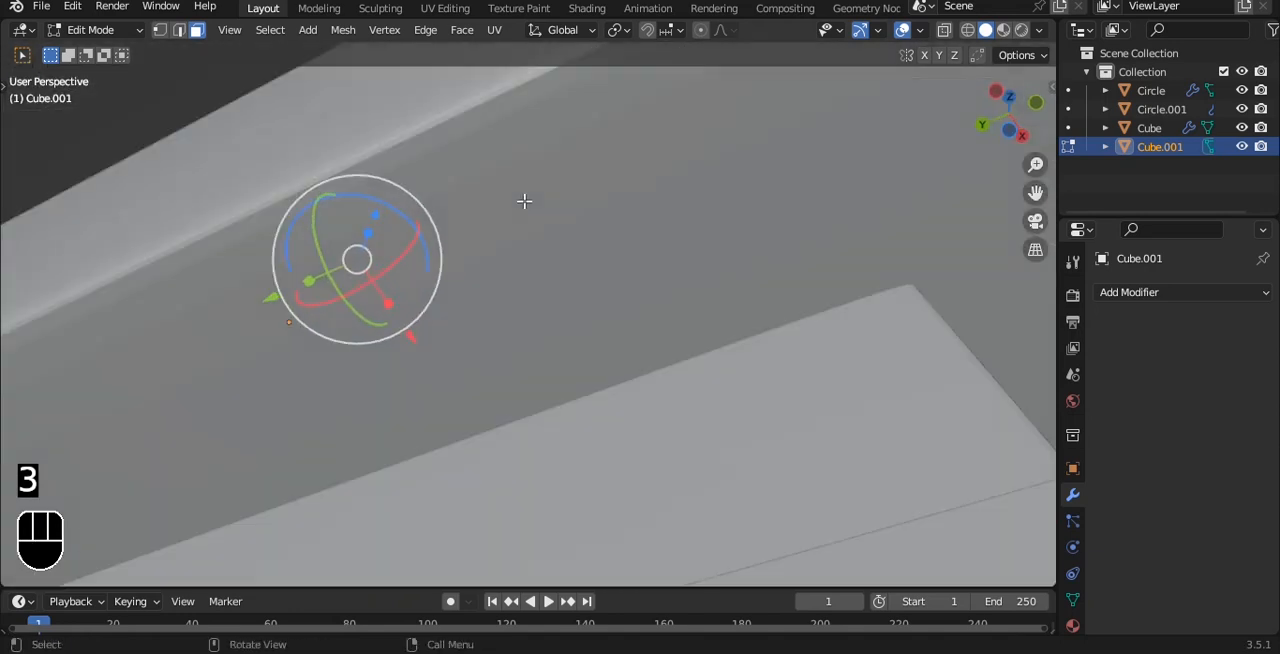
{"action": "scroll", "coordinate": [521, 202], "scroll_direction": "down", "scroll_amount": 5}
{"action": "key", "text": "slash"}
{"action": "left_click_drag", "start_coordinate": [564, 455], "coordinate": [726, 219], "text": "alt"}
Step: Extrude the selected strip inward with Extrude Faces Along Normals to recess the book's pages, then return to Object Mode
{"action": "key", "text": "alt+e"}
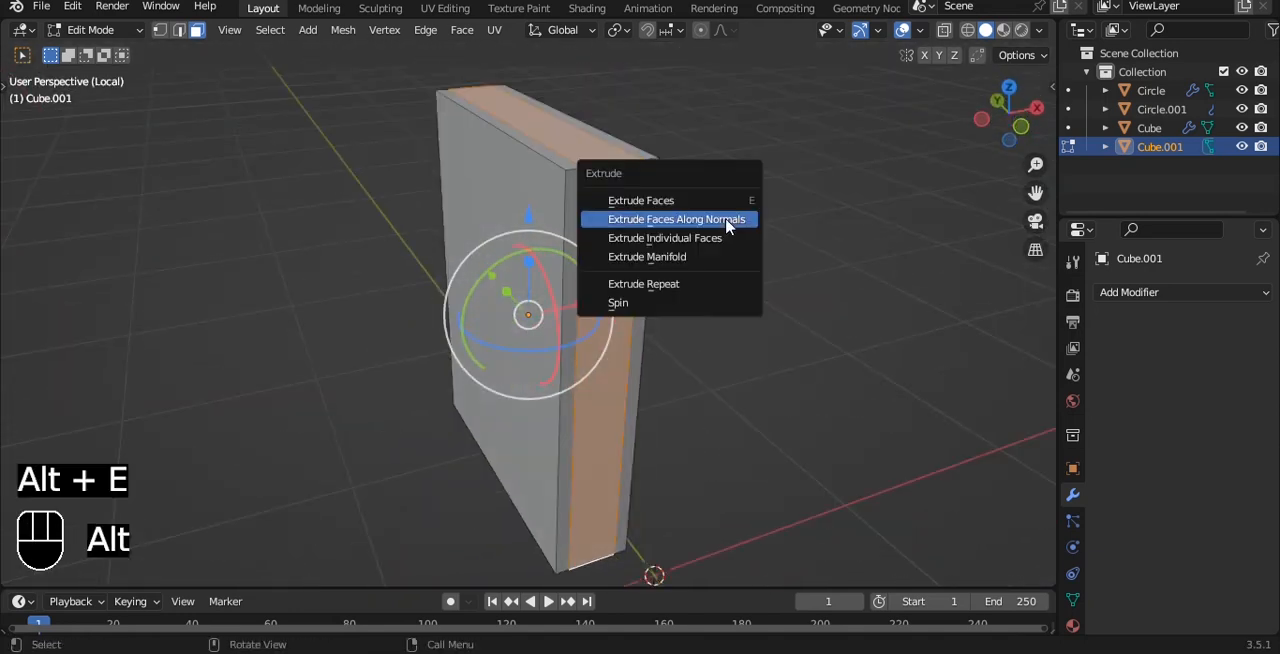
{"action": "left_click", "coordinate": [727, 218]}
{"action": "left_click", "coordinate": [721, 227]}
{"action": "key", "text": "Tab"}
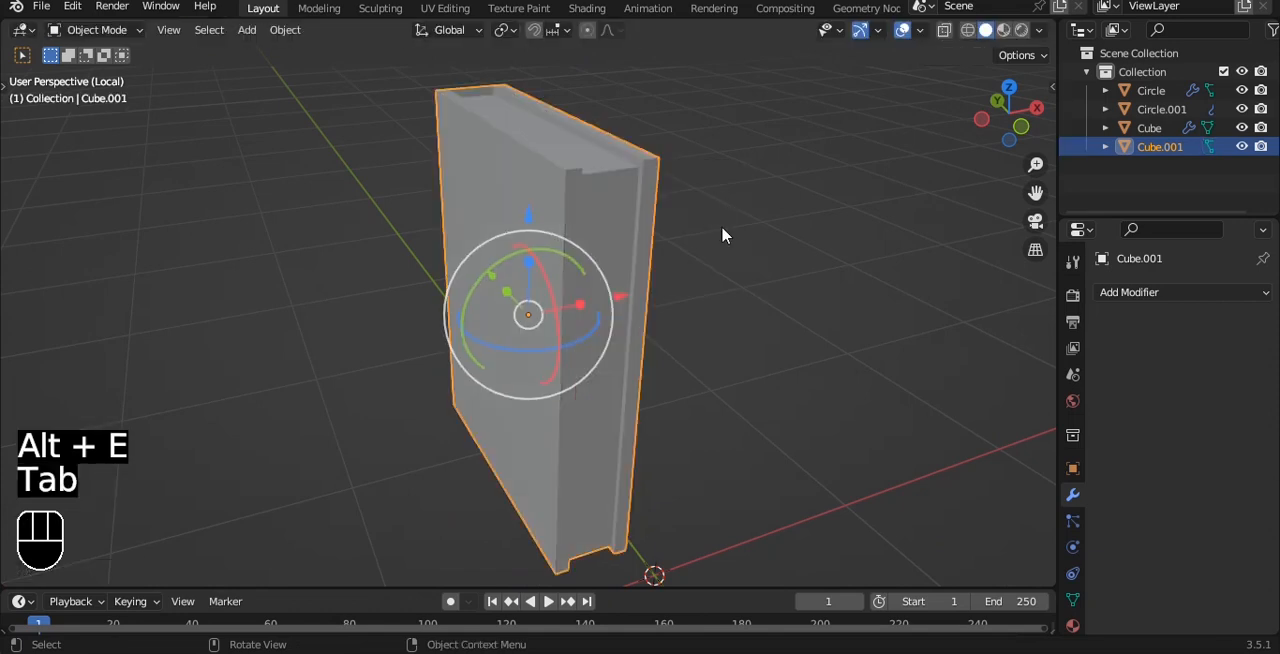
Step: Create a new material for the book
{"action": "left_click_drag", "start_coordinate": [723, 234], "coordinate": [663, 213], "text": "alt"}
{"action": "scroll", "coordinate": [686, 215], "scroll_direction": "down", "scroll_amount": 2}
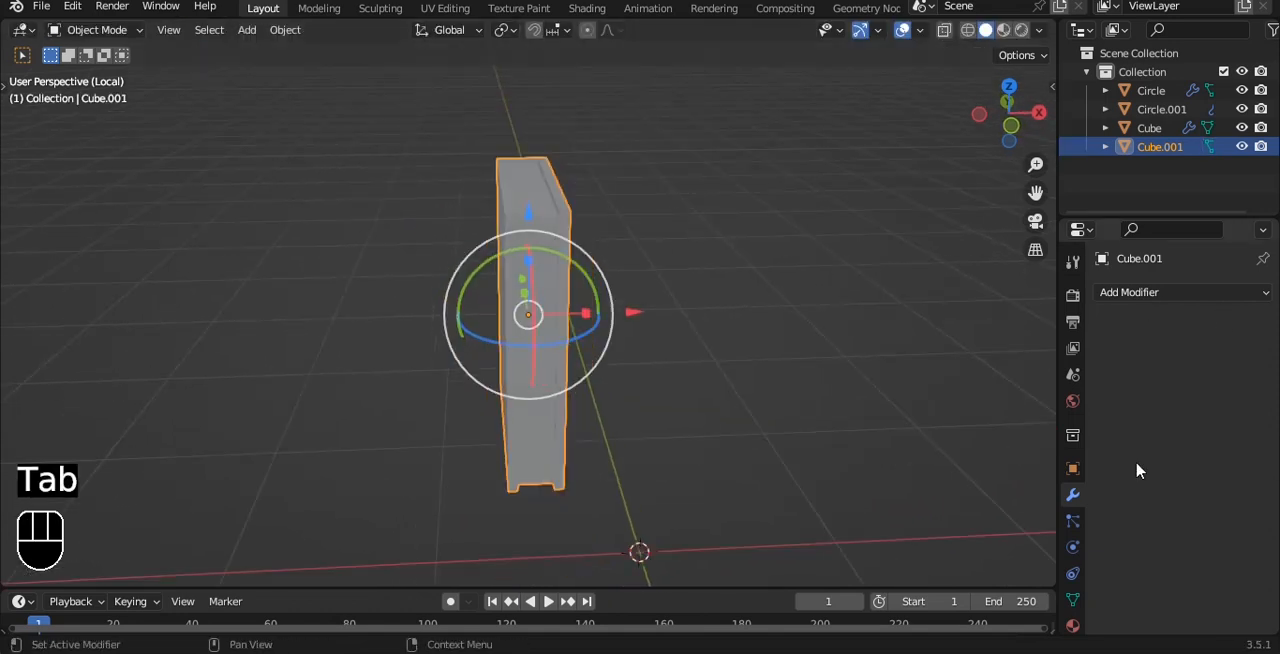
{"action": "left_click", "coordinate": [1073, 625]}
{"action": "left_click", "coordinate": [1192, 375]}
{"action": "scroll", "coordinate": [625, 240], "scroll_direction": "up", "scroll_amount": 1}
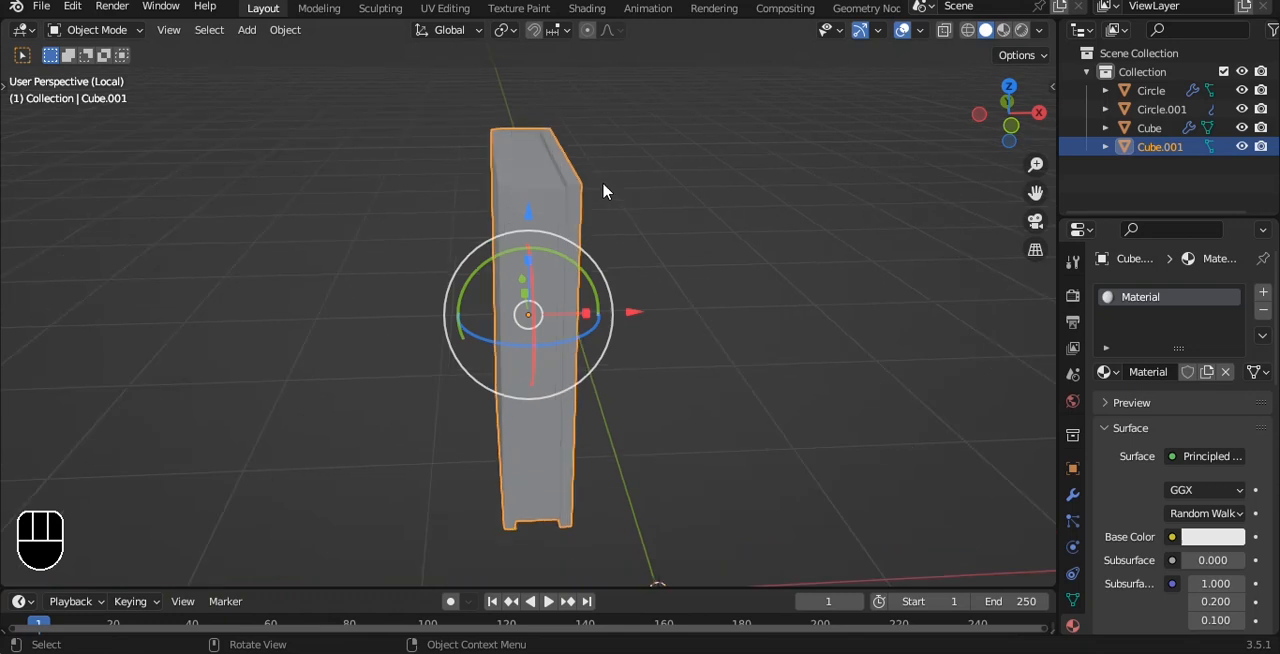
Step: Add a second material slot, assign it to the selected page faces, and create a new material in it
{"action": "key", "text": "Tab"}
{"action": "left_click", "coordinate": [1263, 291]}
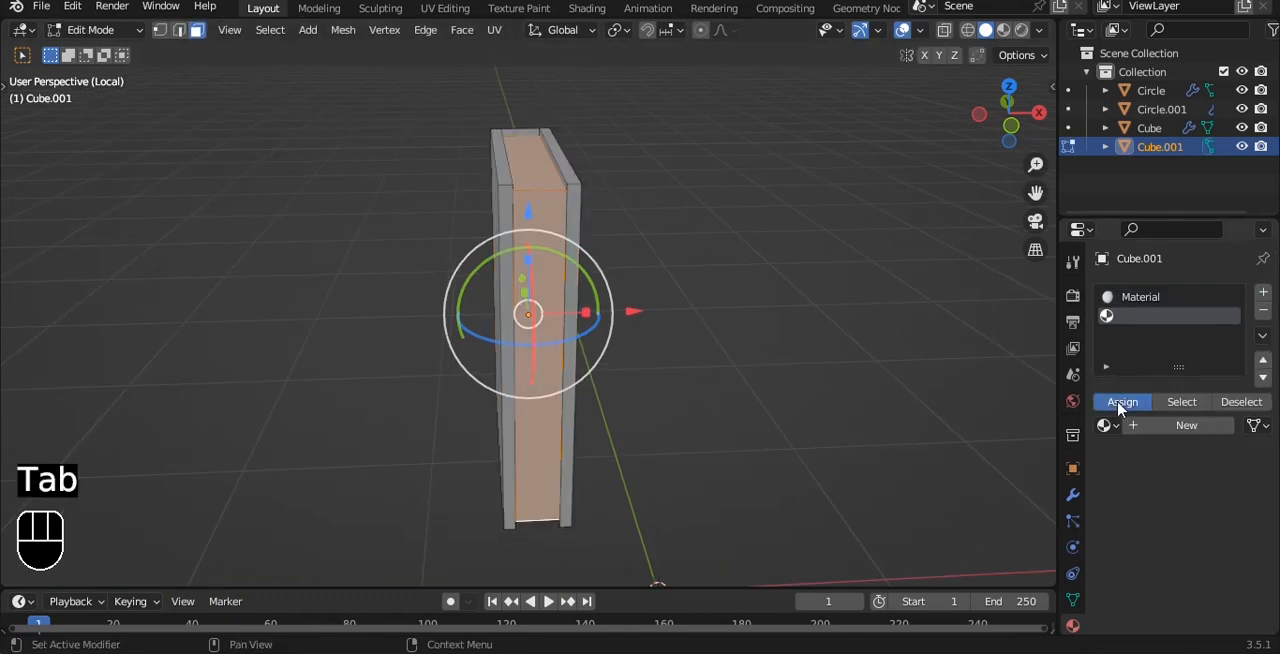
{"action": "left_click", "coordinate": [1178, 428]}
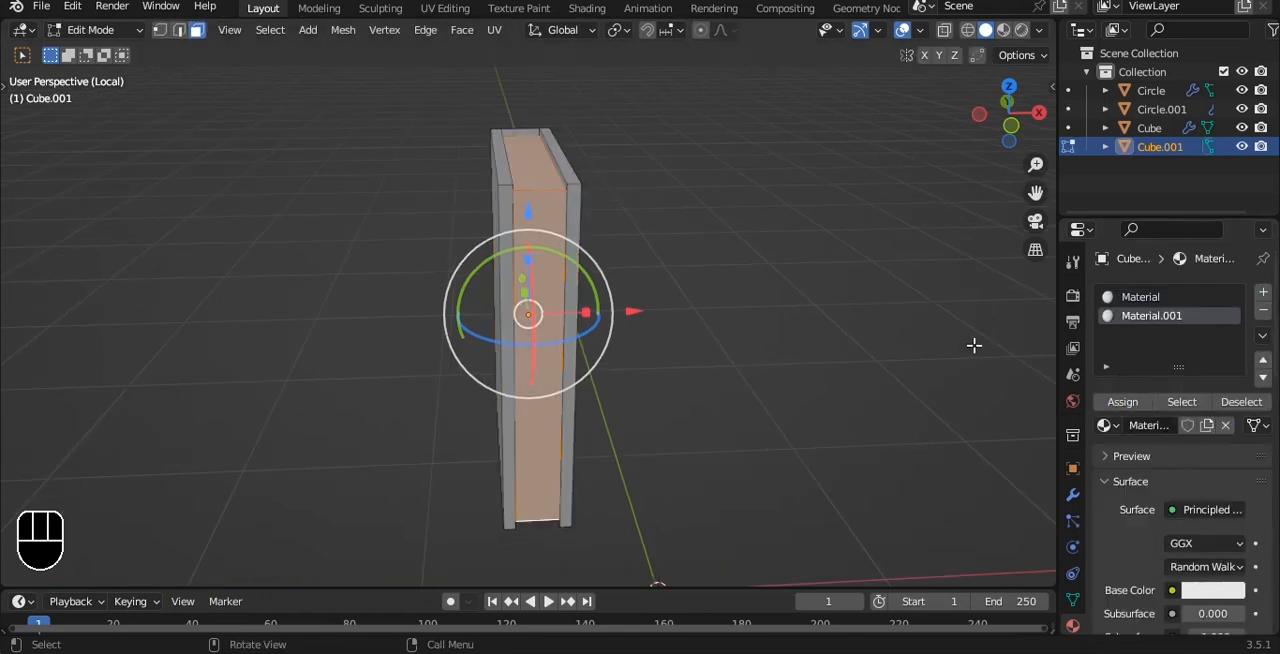
Step: Set the base color of the book's first material to violet-blue in Object Mode, then exit Local View
{"action": "key", "text": "Tab"}
{"action": "left_click", "coordinate": [1218, 567]}
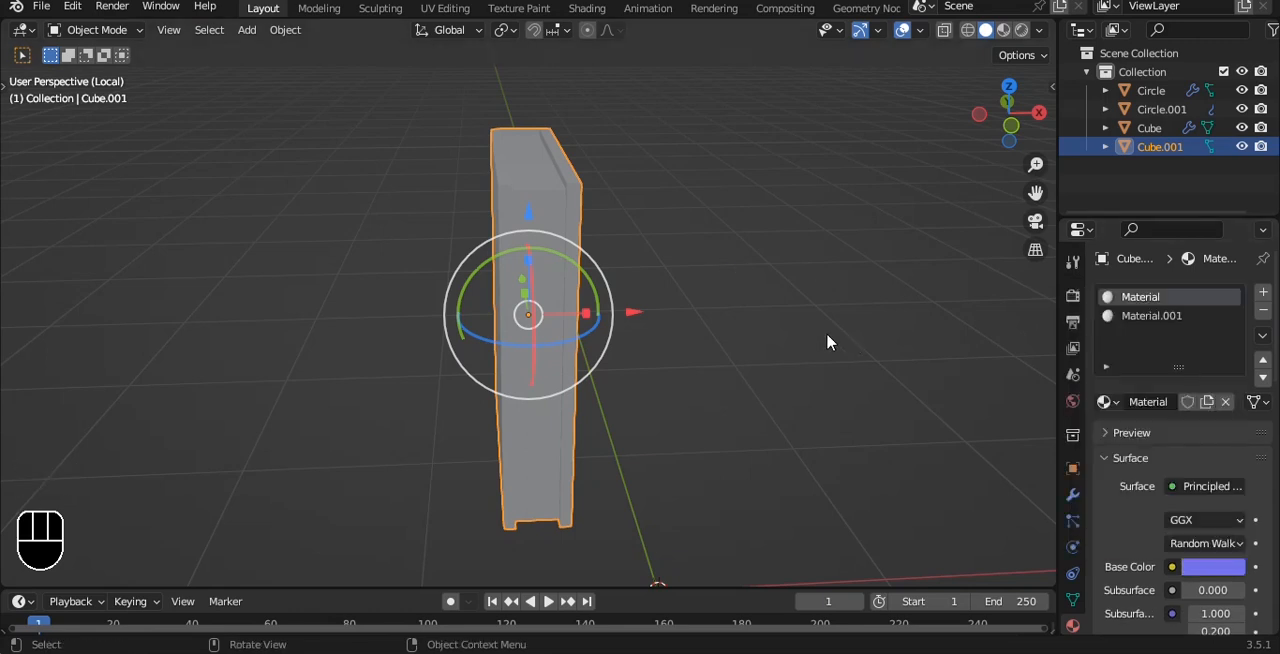
{"action": "scroll", "coordinate": [722, 289], "scroll_direction": "down", "scroll_amount": 1}
{"action": "key", "text": "slash"}
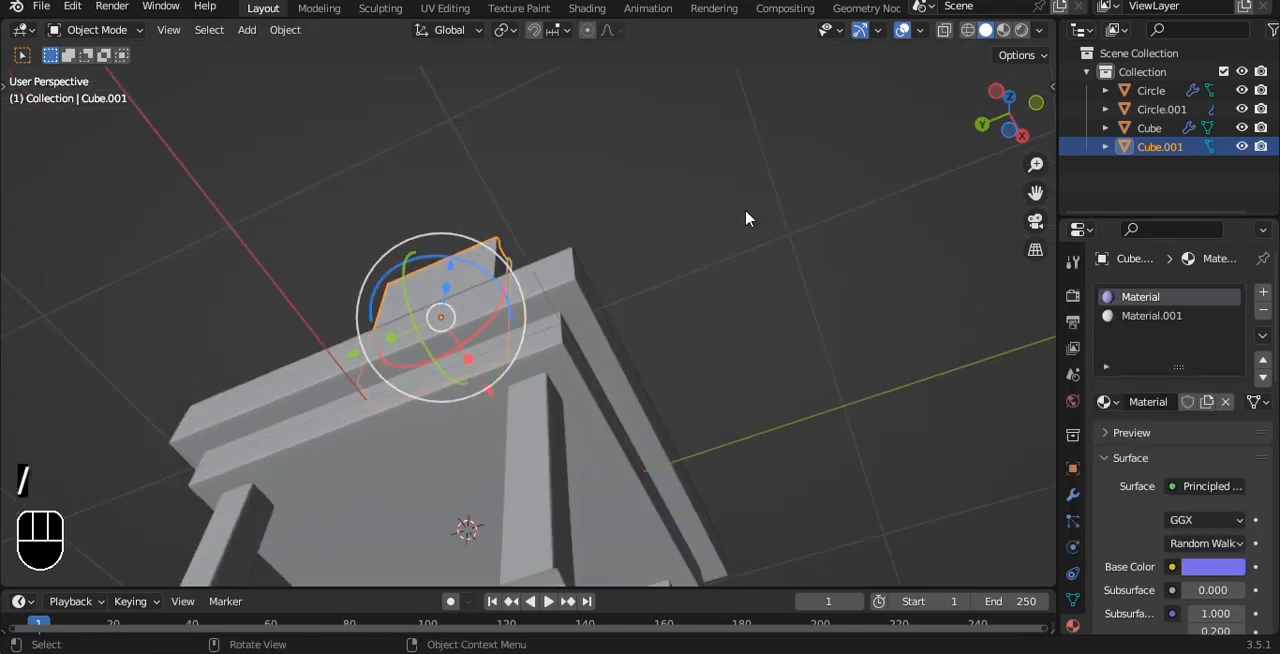
Step: In front view, scale the book down to about three quarters and lower it along Z onto the tabletop
{"action": "key", "text": "grave"}
{"action": "left_click", "coordinate": [614, 127]}
{"action": "scroll", "coordinate": [490, 290], "scroll_direction": "up", "scroll_amount": 1}
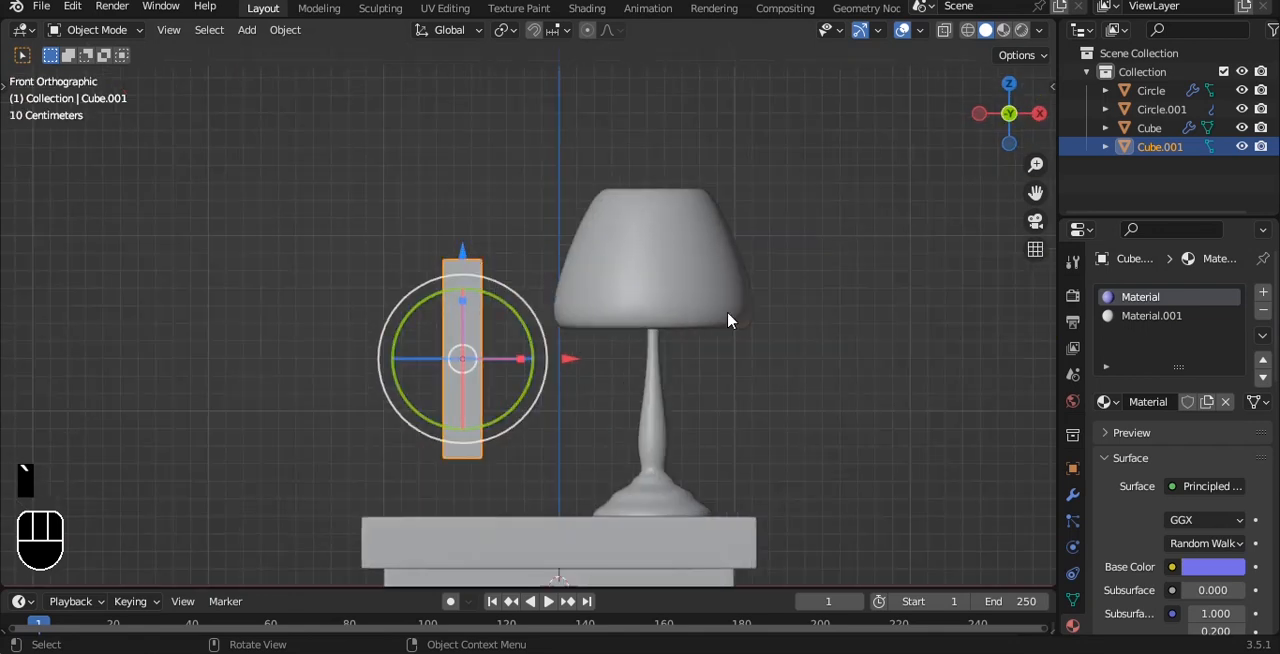
{"action": "key", "text": "s"}
{"action": "left_click", "coordinate": [660, 293]}
{"action": "left_click_drag", "start_coordinate": [463, 251], "coordinate": [475, 342]}
{"action": "middle_click_drag", "start_coordinate": [476, 342], "coordinate": [512, 292], "text": "shift"}
Step: Rotate the book 90° about the Y axis so it lies flat, and lower it along Z onto the tabletop
{"action": "key", "text": "r"}
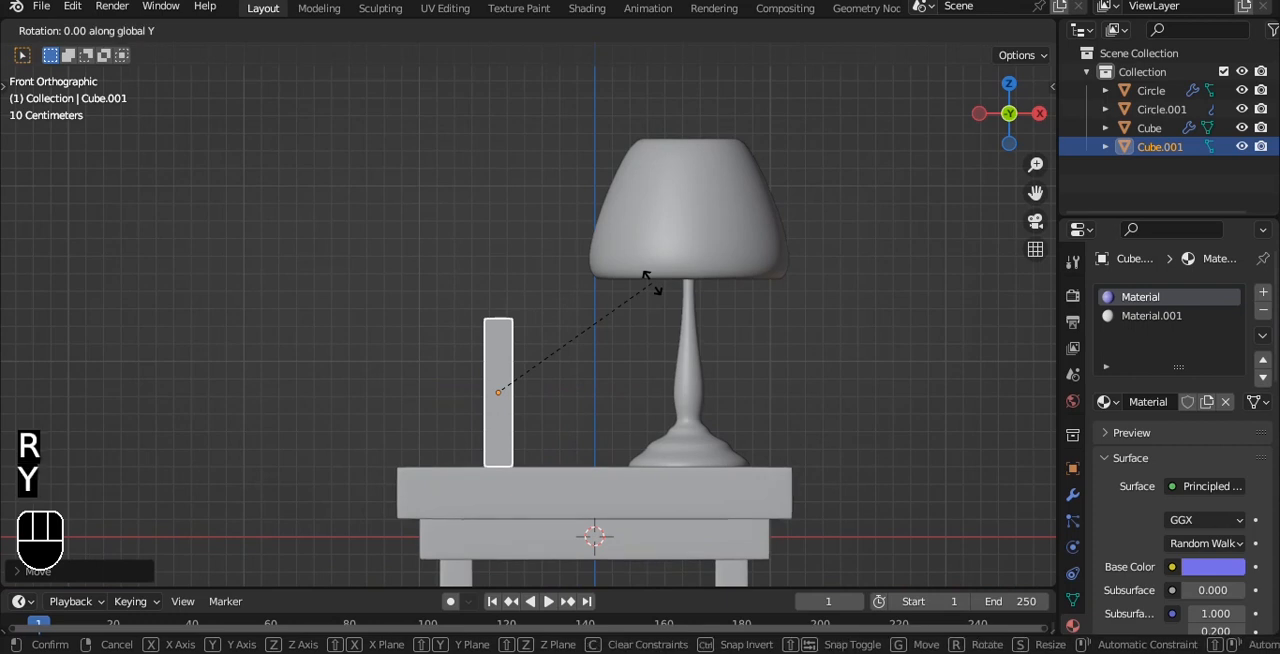
{"action": "key", "text": "9"}
{"action": "key", "text": "0"}
{"action": "left_click", "coordinate": [651, 281]}
{"action": "left_click_drag", "start_coordinate": [498, 292], "coordinate": [489, 351]}
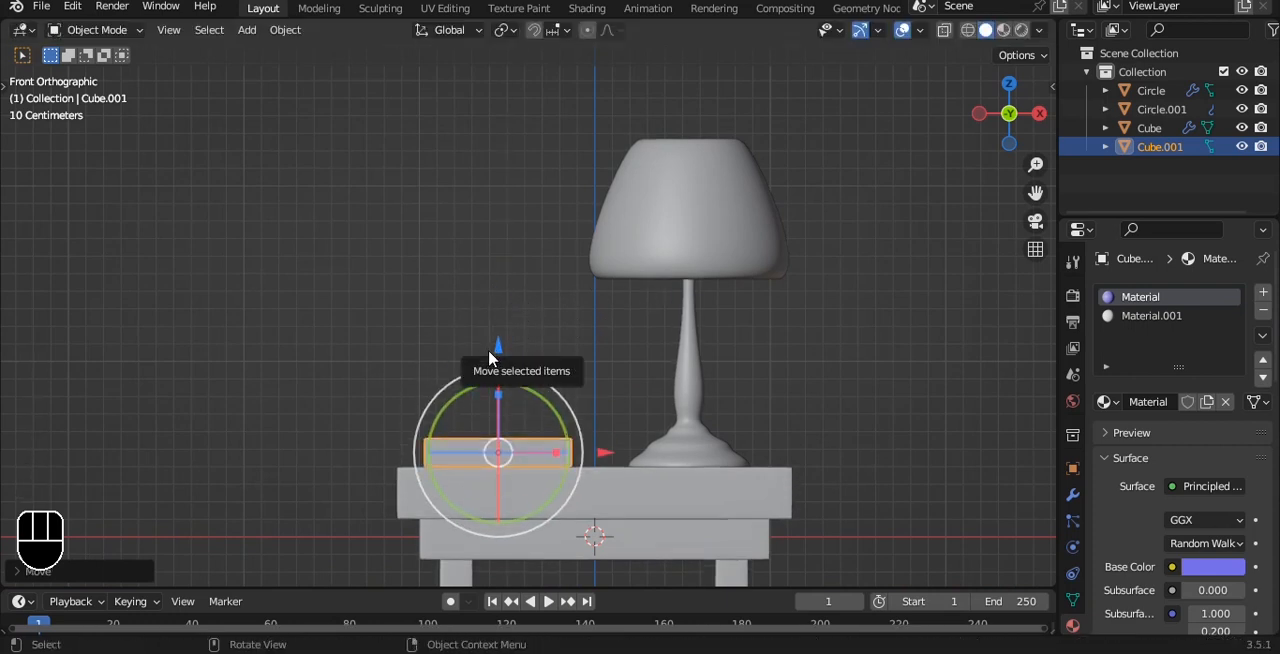
Step: Scale the flat book up slightly as seen from above
{"action": "key", "text": "grave"}
{"action": "left_click", "coordinate": [709, 280]}
{"action": "left_click_drag", "start_coordinate": [509, 149], "coordinate": [517, 245]}
{"action": "key", "text": "s"}
{"action": "right_click", "coordinate": [609, 278]}
{"action": "middle_click_drag", "start_coordinate": [611, 289], "coordinate": [607, 277]}
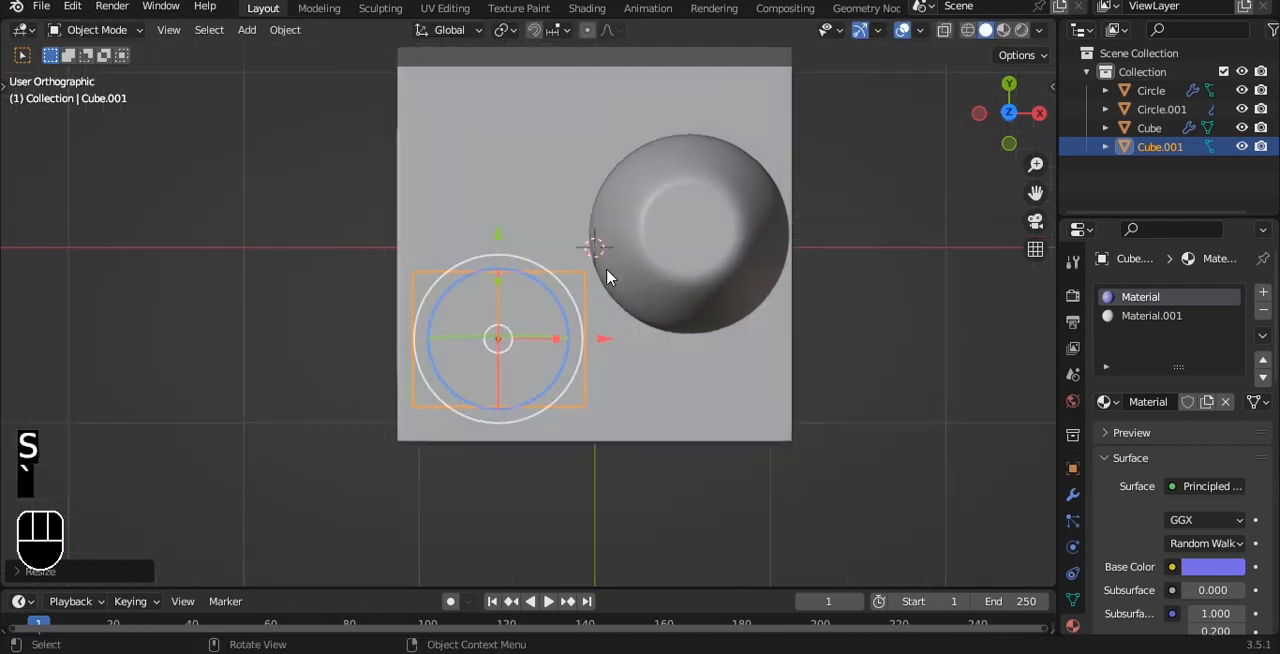
Step: In front view, nudge the book up along Z so its underside rests exactly on the tabletop
{"action": "scroll", "coordinate": [607, 277], "scroll_direction": "up", "scroll_amount": 1}
{"action": "left_click_drag", "start_coordinate": [590, 375], "coordinate": [592, 344], "text": "alt+shift"}
{"action": "scroll", "coordinate": [597, 400], "scroll_direction": "up", "scroll_amount": 5}
{"action": "left_click_drag", "start_coordinate": [540, 530], "coordinate": [572, 285], "text": "alt+shift"}
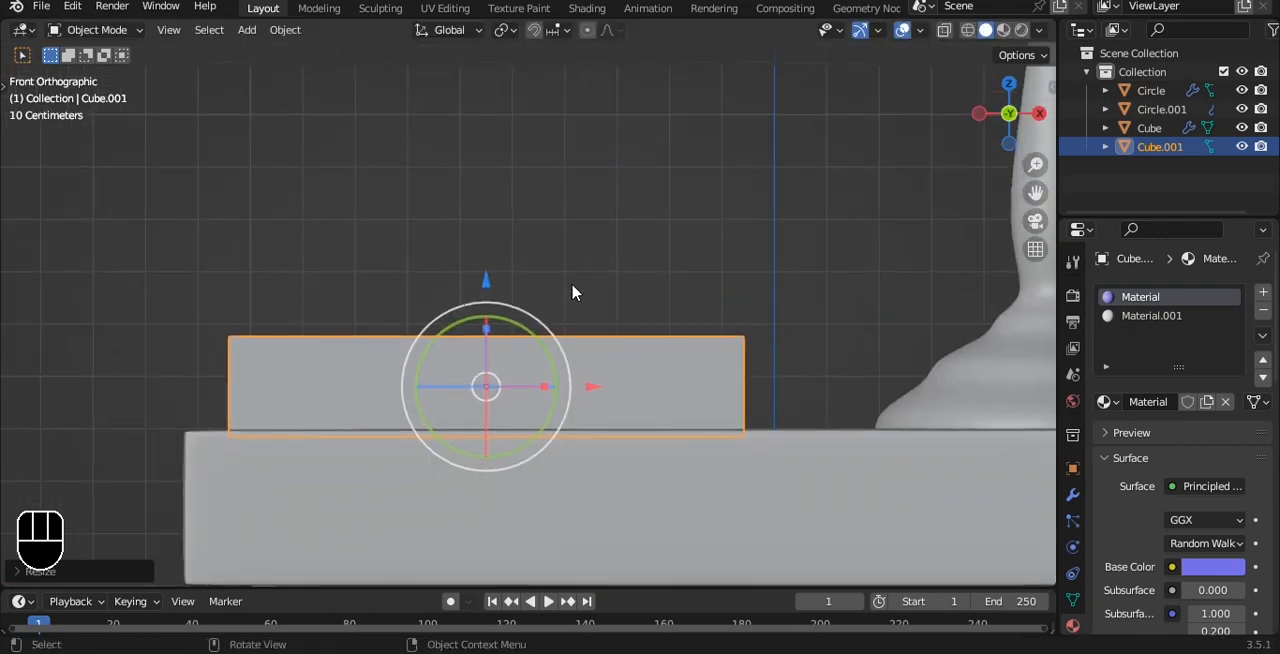
{"action": "left_click_drag", "start_coordinate": [484, 296], "coordinate": [489, 279]}
Step: Turn the book about the Z axis so it sits at an angle on the tabletop
{"action": "scroll", "coordinate": [540, 248], "scroll_direction": "down", "scroll_amount": 3}
{"action": "left_click_drag", "start_coordinate": [618, 256], "coordinate": [706, 343], "text": "alt"}
{"action": "scroll", "coordinate": [630, 331], "scroll_direction": "down", "scroll_amount": 2}
{"action": "left_click_drag", "start_coordinate": [656, 314], "coordinate": [625, 397], "text": "alt"}
{"action": "left_click_drag", "start_coordinate": [681, 341], "coordinate": [637, 341]}
Step: Duplicate the book upward along Z, rest the copy on the first book, and turn it about Z to a different angle
{"action": "key", "text": "grave"}
{"action": "key", "text": "shift+d"}
{"action": "key", "text": "z"}
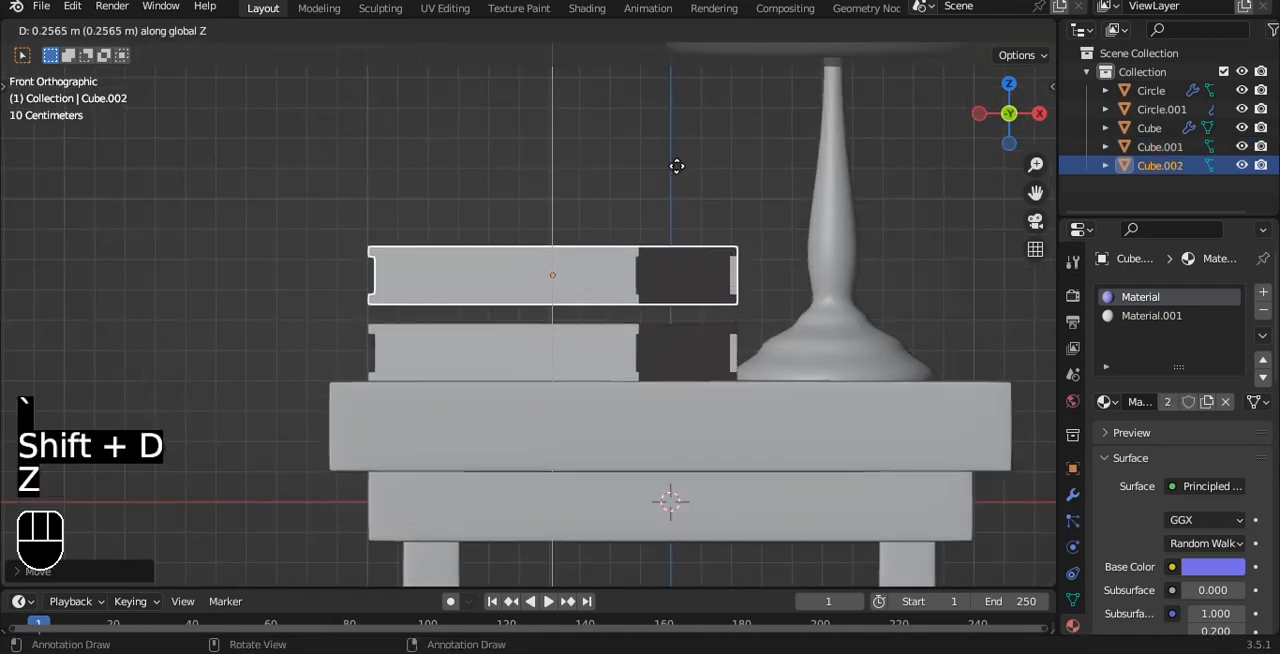
{"action": "left_click", "coordinate": [677, 192]}
{"action": "left_click_drag", "start_coordinate": [677, 192], "coordinate": [686, 298], "text": "alt"}
{"action": "left_click_drag", "start_coordinate": [626, 369], "coordinate": [545, 350]}
{"action": "key", "text": "grave"}
{"action": "left_click", "coordinate": [890, 185]}
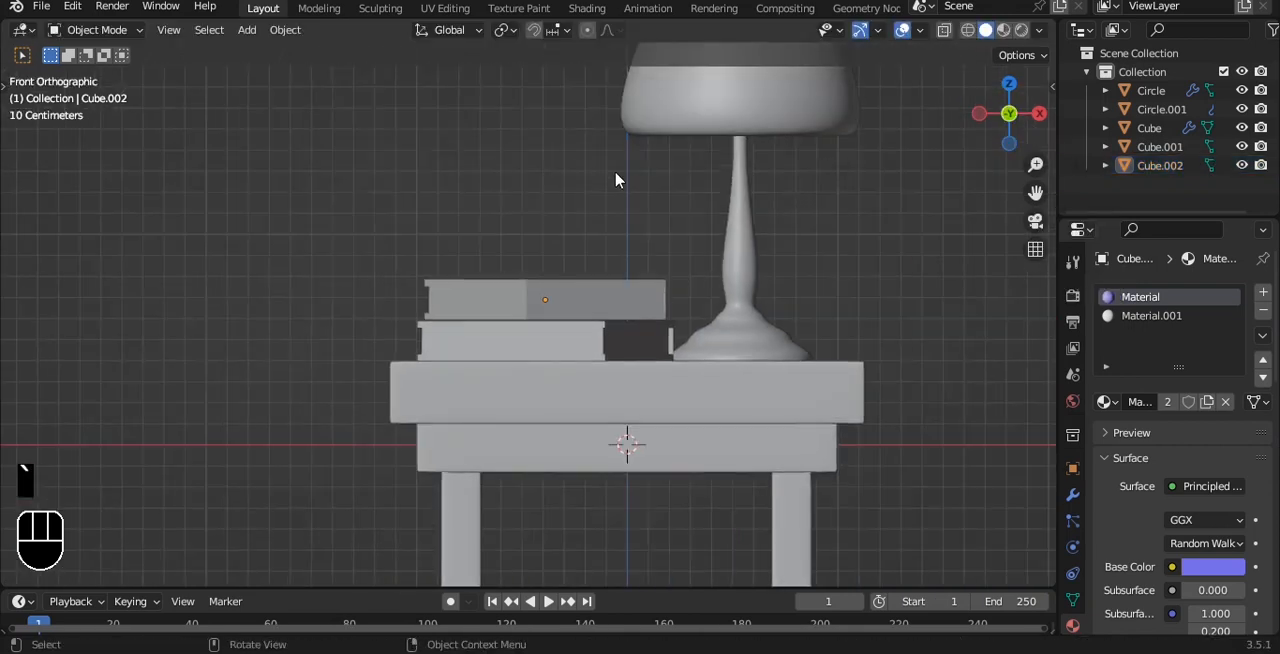
Step: Bring the flower collection into the scene and move it closer to the table
{"action": "left_click", "coordinate": [42, 7]}
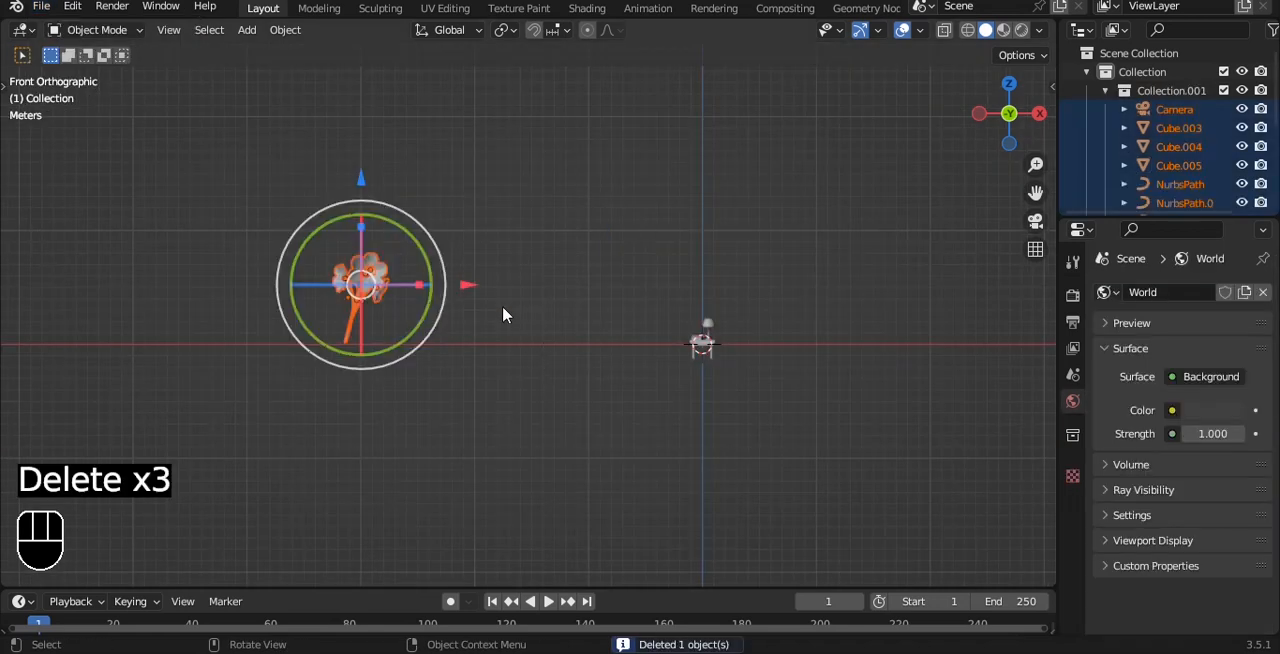
{"action": "key", "text": "g"}
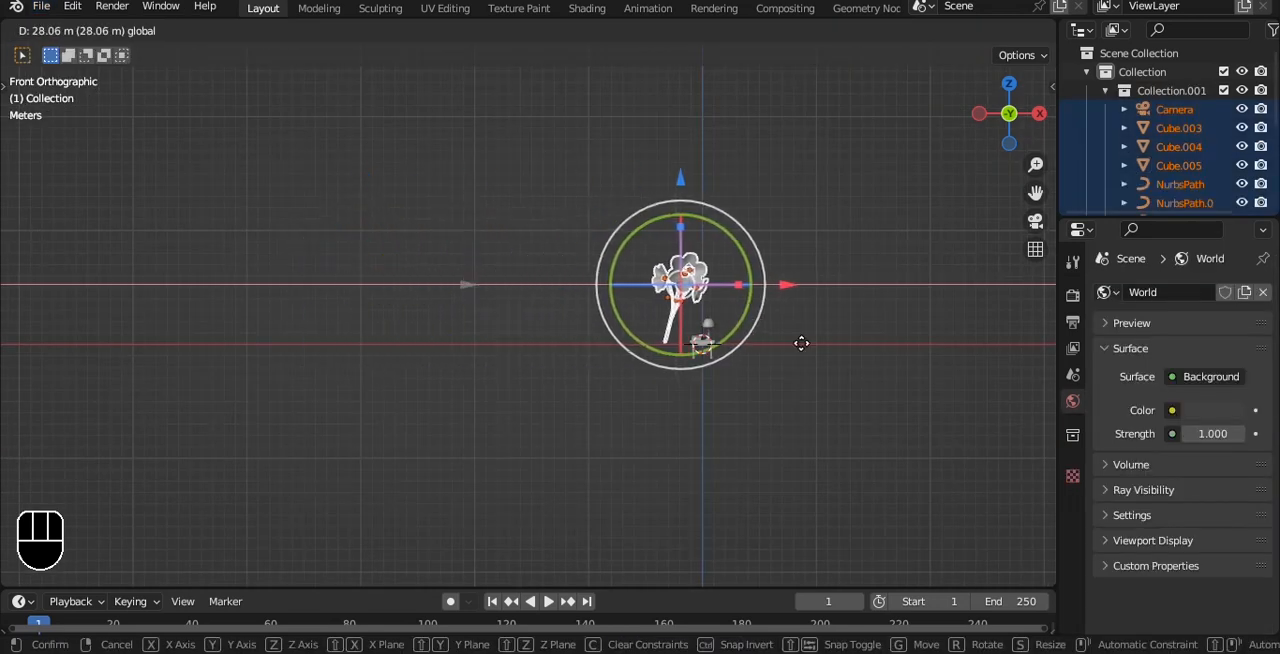
{"action": "left_click", "coordinate": [826, 336]}
{"action": "scroll", "coordinate": [826, 336], "scroll_direction": "up", "scroll_amount": 4}
{"action": "left_click_drag", "start_coordinate": [950, 316], "coordinate": [649, 328], "text": "alt+shift"}
Step: Scale the flowers down to about 0.21 and lower them to the height of the books
{"action": "key", "text": "s"}
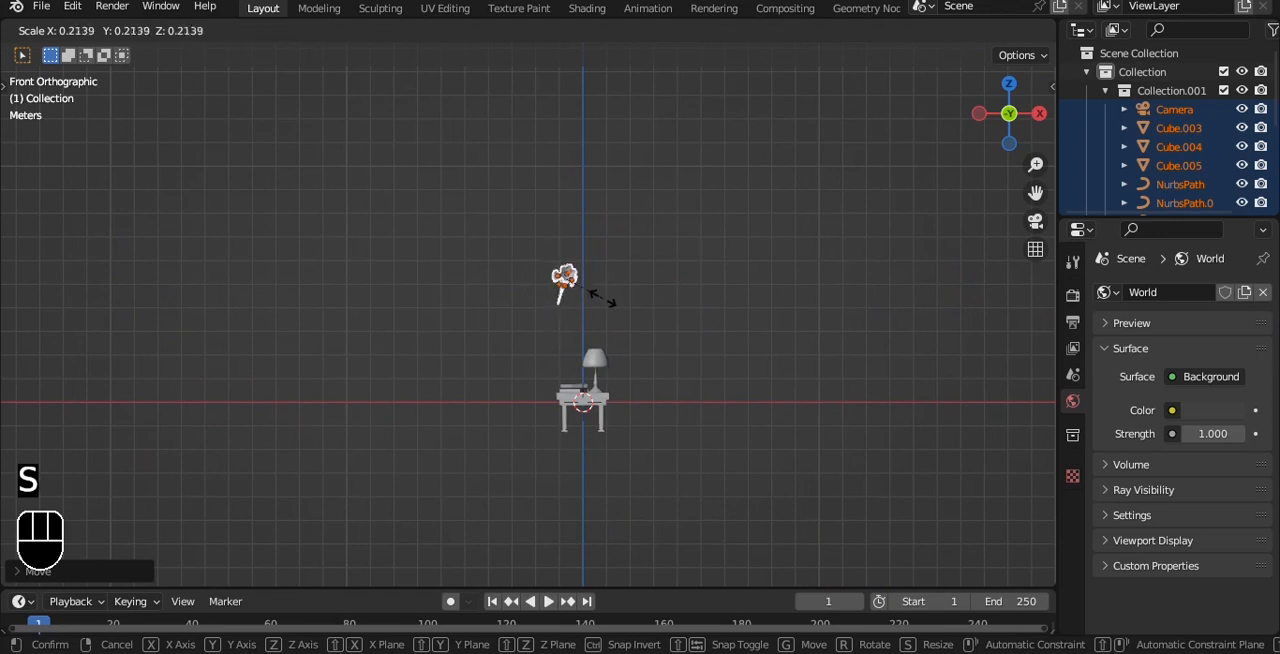
{"action": "left_click", "coordinate": [603, 300]}
{"action": "scroll", "coordinate": [603, 303], "scroll_direction": "up", "scroll_amount": 1}
{"action": "left_click_drag", "start_coordinate": [570, 178], "coordinate": [591, 290]}
{"action": "scroll", "coordinate": [738, 434], "scroll_direction": "up", "scroll_amount": 5}
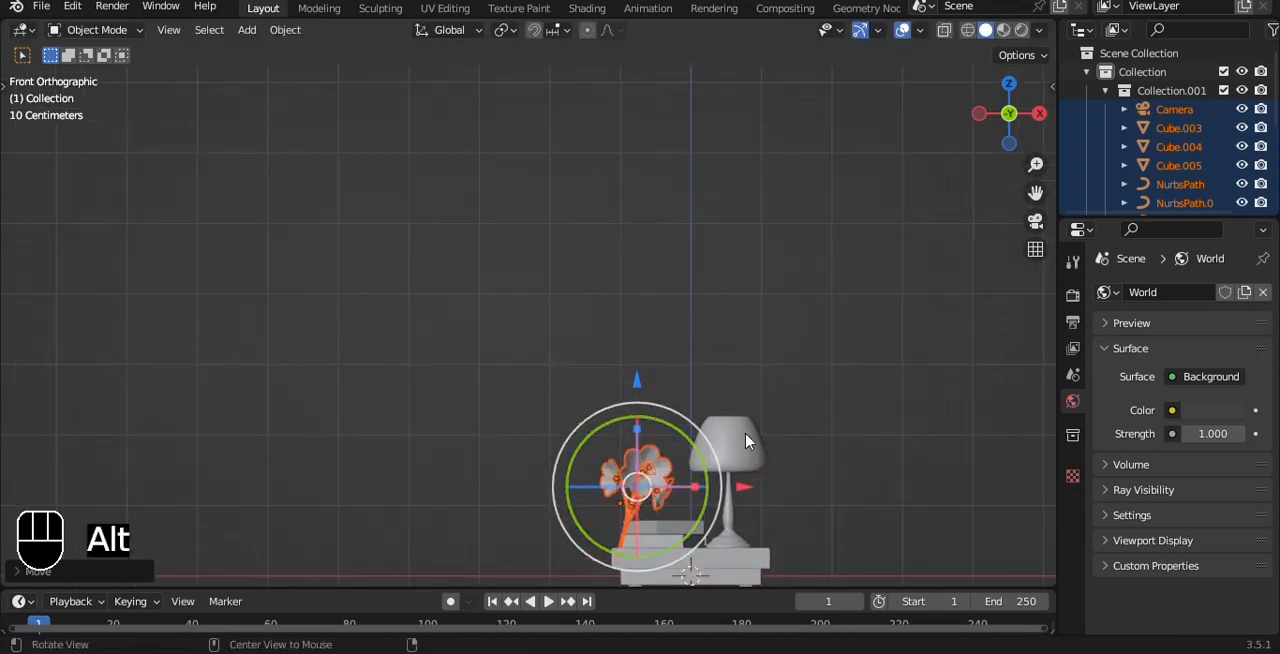
Step: Scale the flowers down further, to about two thirds of their size
{"action": "scroll", "coordinate": [677, 263], "scroll_direction": "up", "scroll_amount": 5}
{"action": "left_click_drag", "start_coordinate": [745, 441], "coordinate": [603, 329], "text": "alt+shift"}
{"action": "key", "text": "s"}
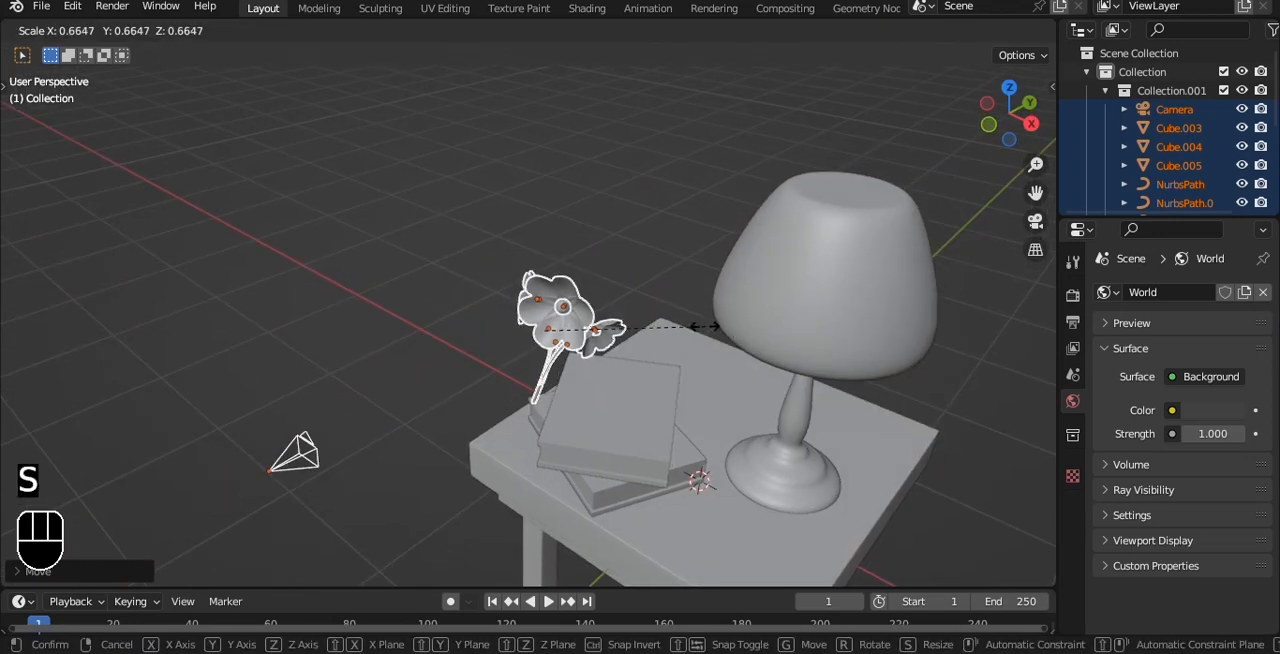
{"action": "left_click", "coordinate": [713, 325]}
Step: Delete the camera that came with the flowers, and move the flowers over the stacked books
{"action": "left_click_drag", "start_coordinate": [627, 371], "coordinate": [511, 317]}
{"action": "left_click_drag", "start_coordinate": [109, 276], "coordinate": [232, 400]}
{"action": "key", "text": "Delete"}
{"action": "left_click_drag", "start_coordinate": [410, 200], "coordinate": [709, 424]}
{"action": "key", "text": "grave"}
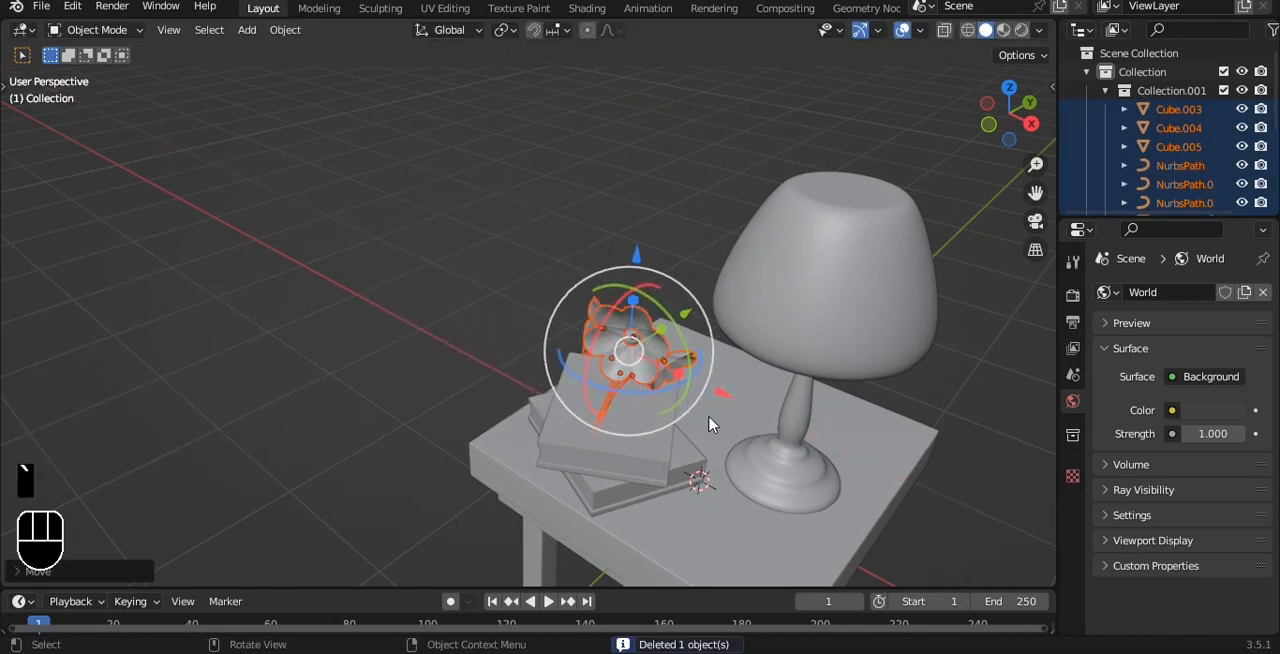
Step: Rotate the flowers about 76° around Z and about 96° around X so their stems lie horizontally
{"action": "left_click_drag", "start_coordinate": [634, 400], "coordinate": [726, 352]}
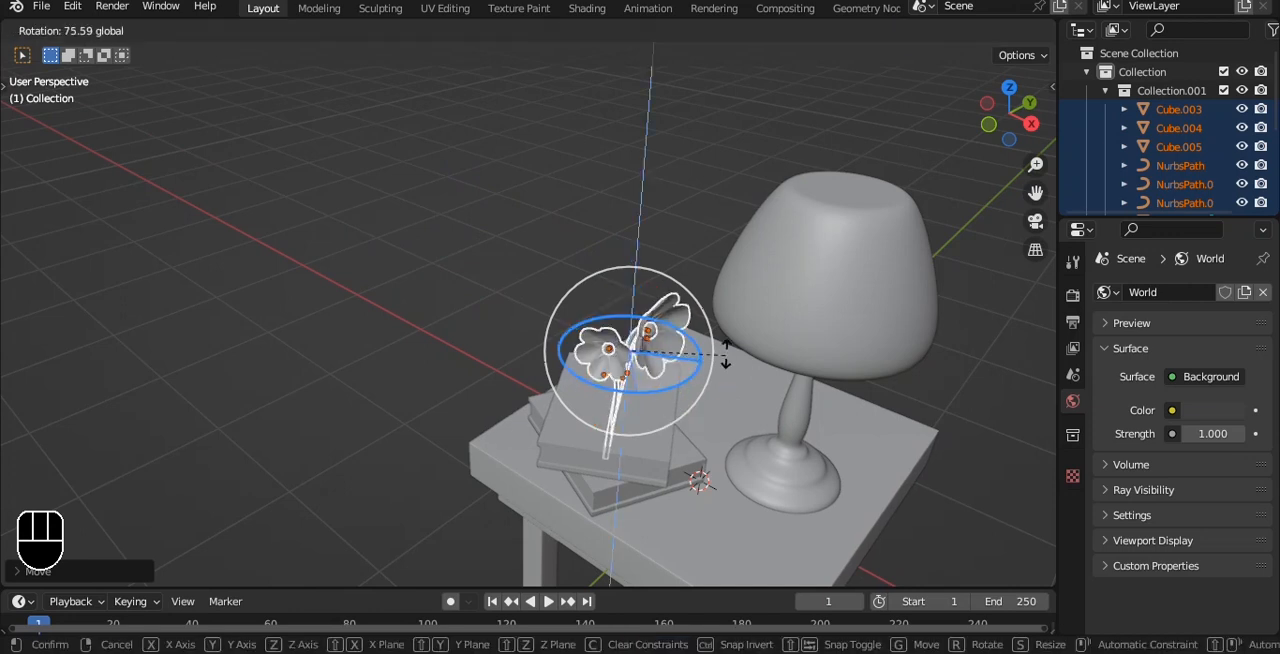
{"action": "left_click_drag", "start_coordinate": [641, 302], "coordinate": [640, 305]}
{"action": "middle_click_drag", "start_coordinate": [640, 305], "coordinate": [619, 287]}
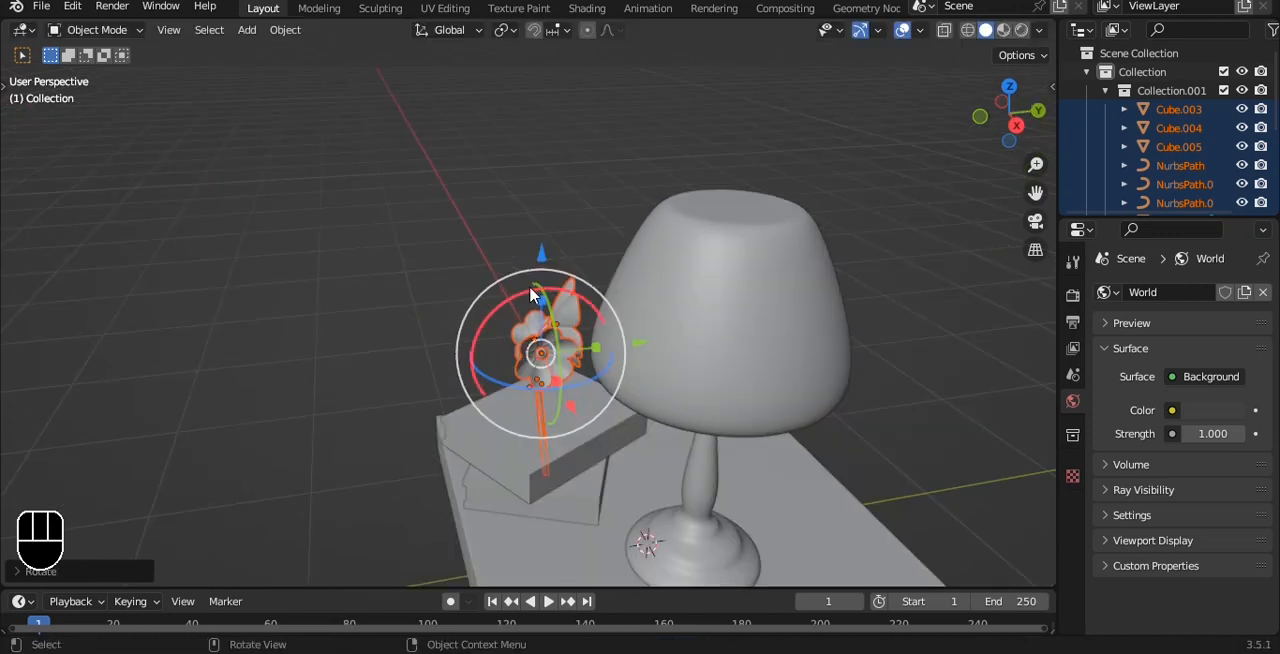
{"action": "left_click_drag", "start_coordinate": [533, 295], "coordinate": [464, 304]}
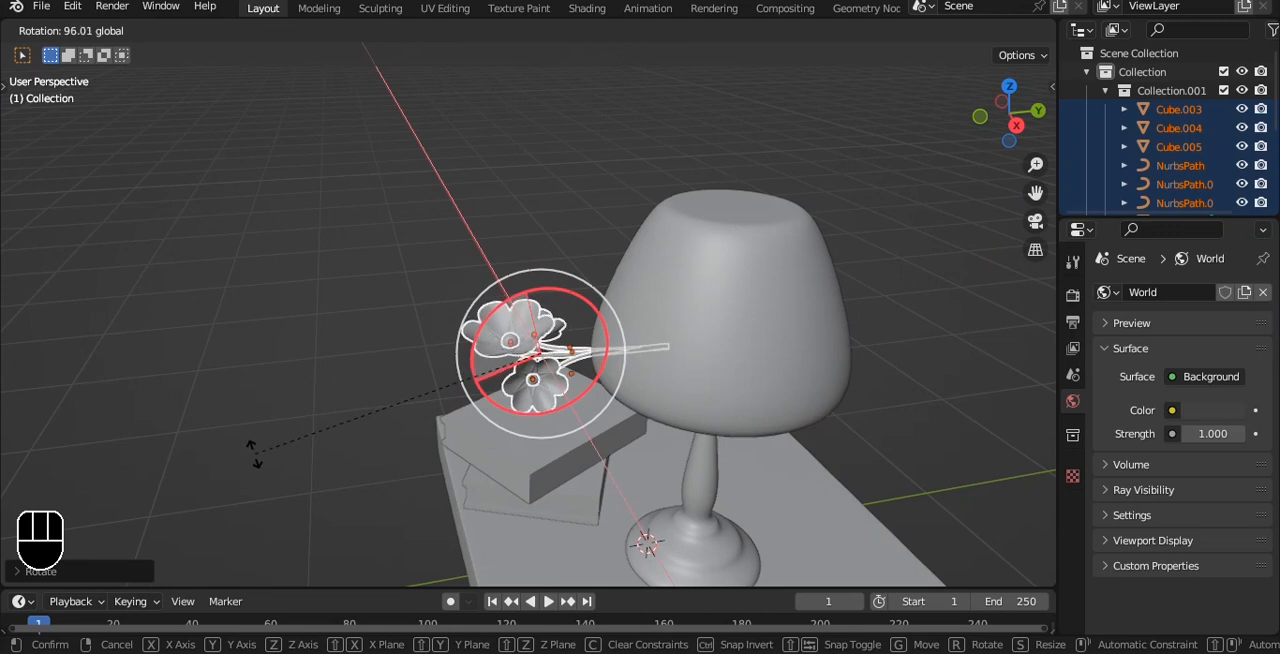
{"action": "left_click_drag", "start_coordinate": [255, 455], "coordinate": [256, 458]}
Step: In front view, shift the flowers along X over the books and lower them along Z onto the top book
{"action": "left_click_drag", "start_coordinate": [622, 287], "coordinate": [704, 418], "text": "alt"}
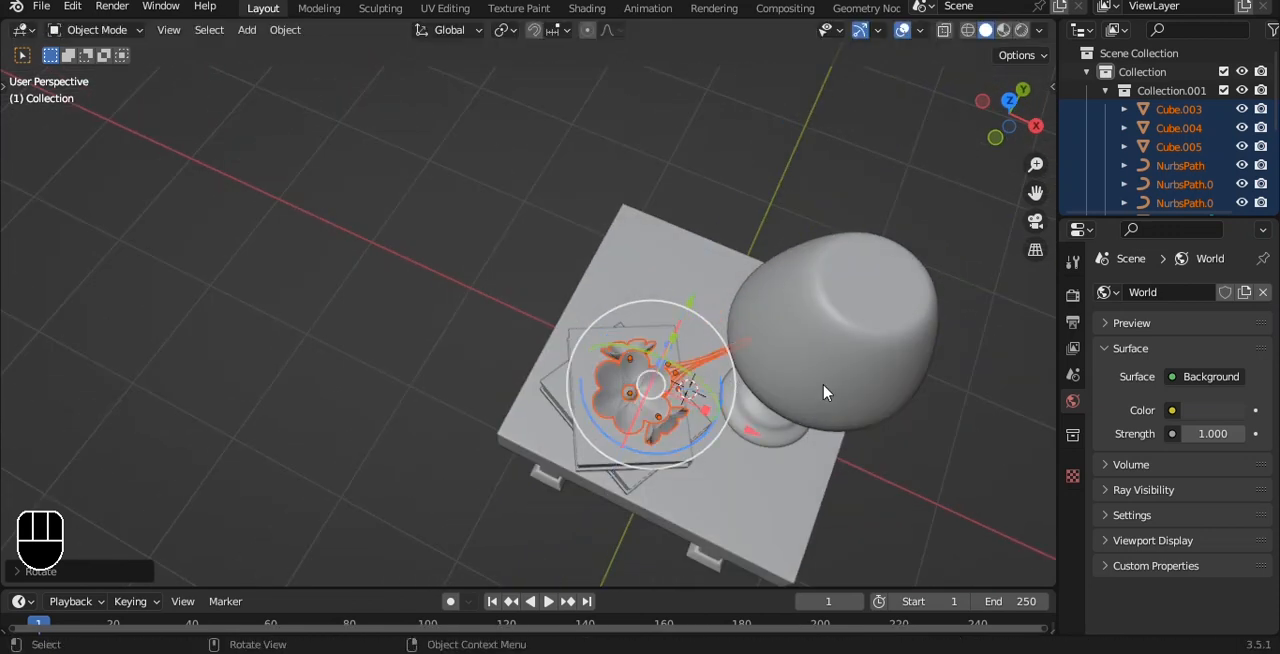
{"action": "key", "text": "grave"}
{"action": "left_click", "coordinate": [737, 329]}
{"action": "scroll", "coordinate": [735, 326], "scroll_direction": "up", "scroll_amount": 4}
{"action": "middle_click_drag", "start_coordinate": [703, 300], "coordinate": [569, 303], "text": "shift"}
{"action": "left_click_drag", "start_coordinate": [736, 212], "coordinate": [736, 213]}
{"action": "key", "text": "g"}
{"action": "key", "text": "x"}
{"action": "left_click", "coordinate": [661, 183]}
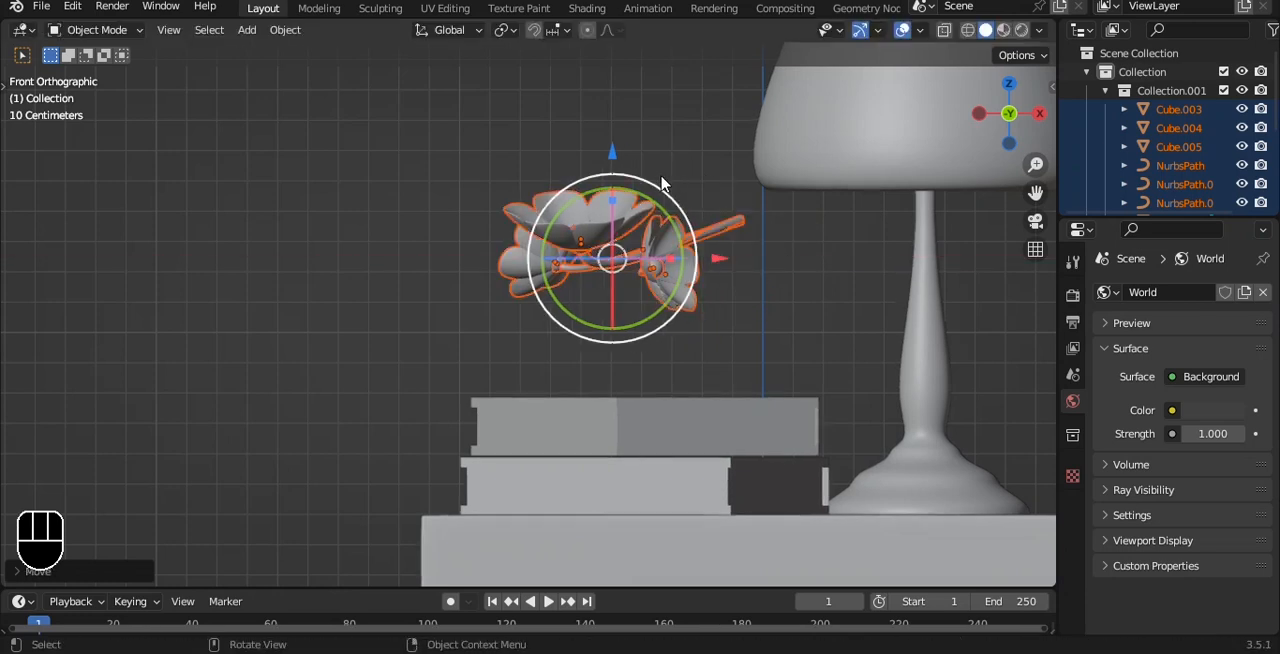
{"action": "left_click_drag", "start_coordinate": [612, 155], "coordinate": [601, 289]}
{"action": "middle_click_drag", "start_coordinate": [601, 289], "coordinate": [665, 449]}
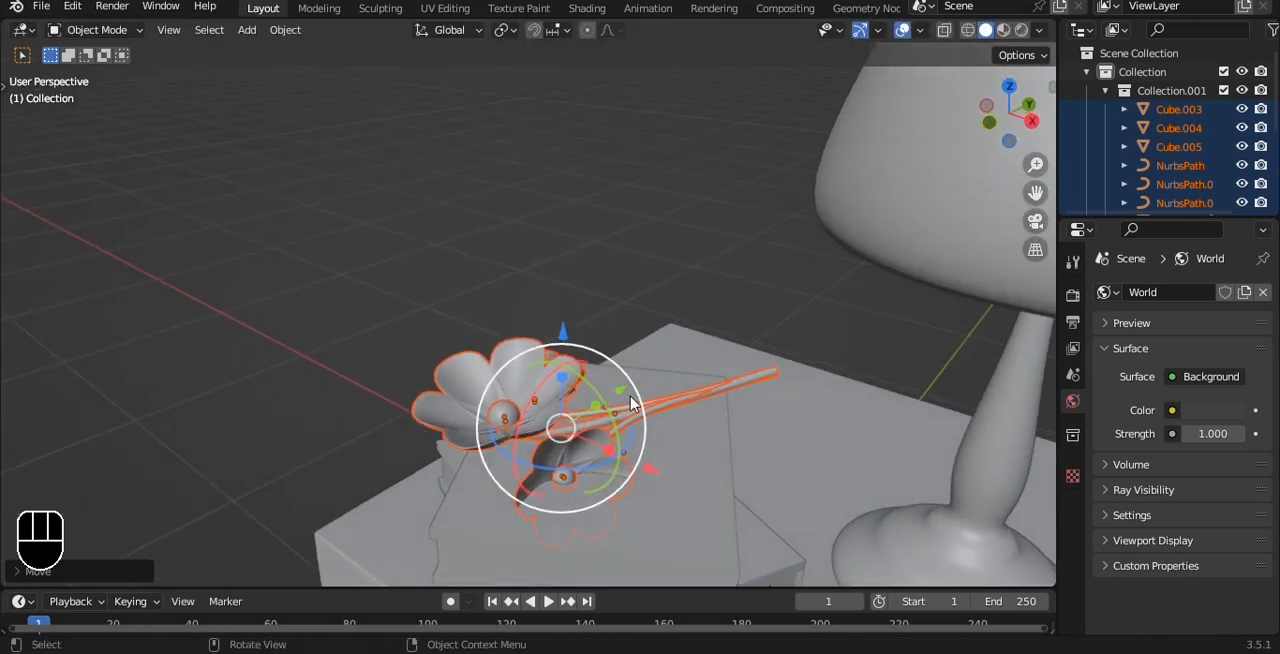
Step: Try shifting the flowers along Y across the top book
{"action": "left_click_drag", "start_coordinate": [623, 392], "coordinate": [602, 405]}
{"action": "key", "text": "ctrl+z"}
{"action": "middle_click_drag", "start_coordinate": [669, 399], "coordinate": [640, 446]}
{"action": "left_click_drag", "start_coordinate": [620, 389], "coordinate": [414, 515]}
{"action": "middle_click_drag", "start_coordinate": [414, 515], "coordinate": [774, 346], "text": "alt"}
{"action": "key", "text": "ctrl+z"}
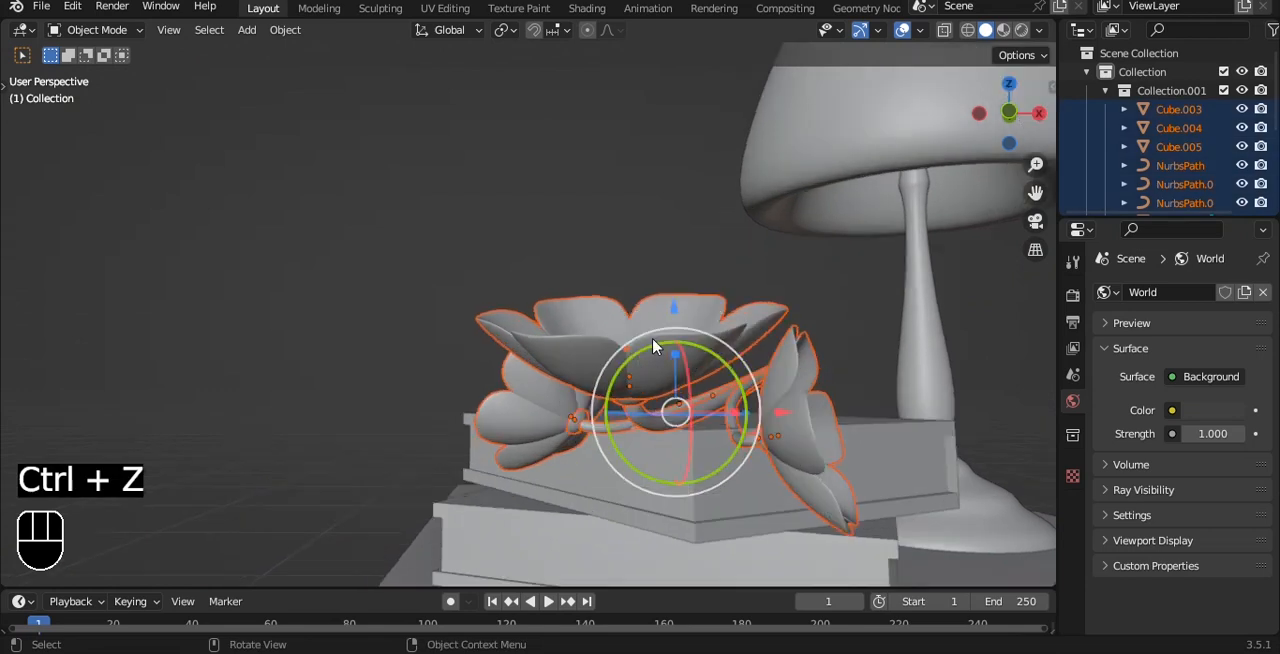
Step: Adjust the flowers' height slightly along Z above the top book
{"action": "scroll", "coordinate": [655, 346], "scroll_direction": "up", "scroll_amount": 5}
{"action": "left_click_drag", "start_coordinate": [532, 160], "coordinate": [533, 152]}
{"action": "scroll", "coordinate": [535, 158], "scroll_direction": "down", "scroll_amount": 10}
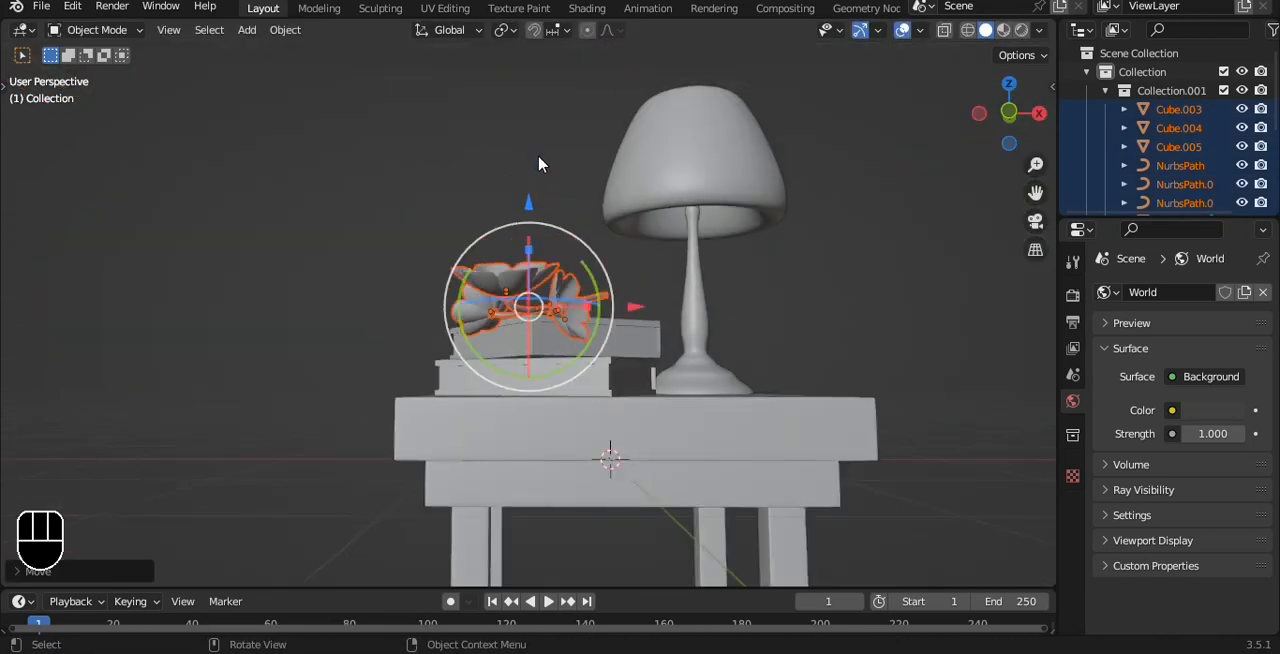
{"action": "scroll", "coordinate": [539, 164], "scroll_direction": "up", "scroll_amount": 8}
{"action": "middle_click_drag", "start_coordinate": [546, 158], "coordinate": [503, 338], "text": "alt"}
Step: Shift the flowers to the front corner of the top book and turn them slightly about Z
{"action": "middle_click_drag", "start_coordinate": [418, 401], "coordinate": [375, 414], "text": "alt"}
{"action": "left_click_drag", "start_coordinate": [359, 414], "coordinate": [347, 405]}
{"action": "middle_click_drag", "start_coordinate": [347, 405], "coordinate": [462, 357], "text": "alt"}
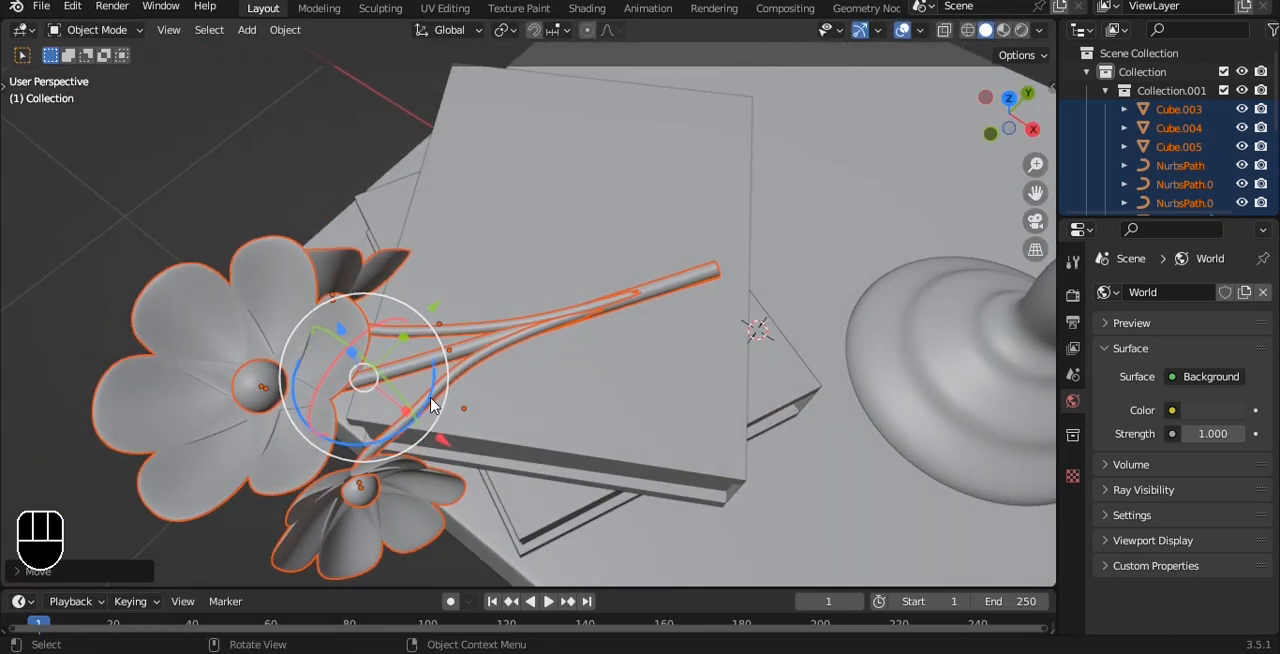
{"action": "left_click_drag", "start_coordinate": [432, 405], "coordinate": [449, 379]}
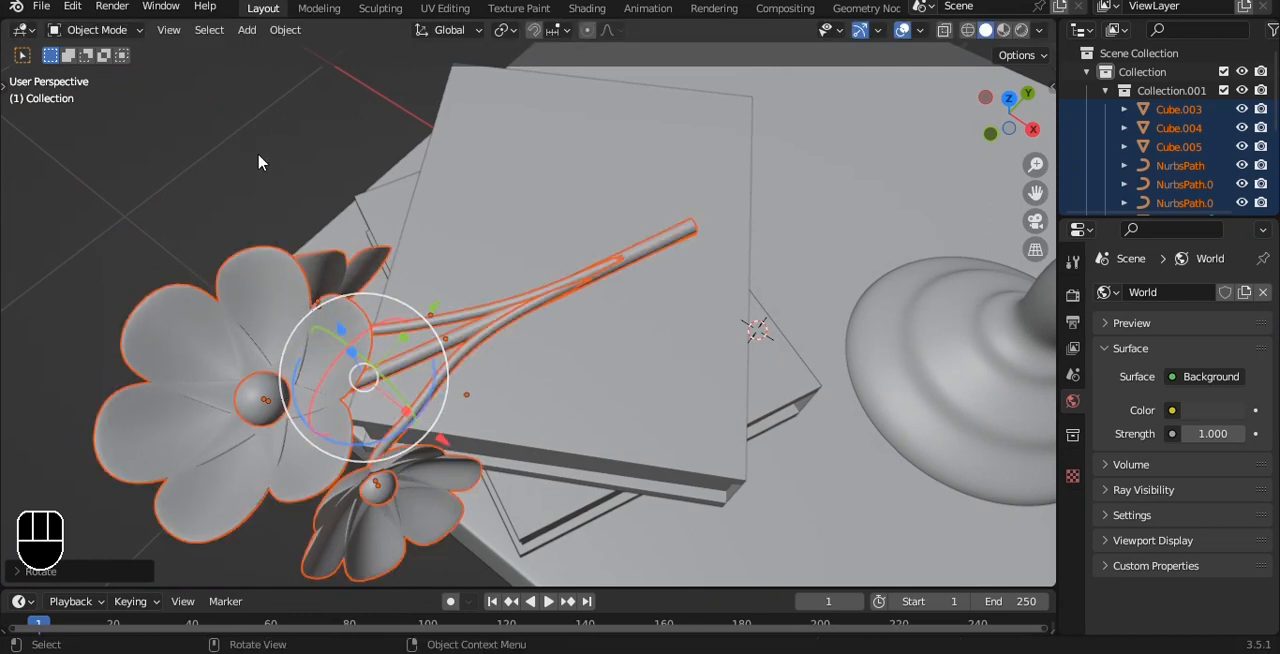
{"action": "left_click", "coordinate": [258, 162]}
Step: Try tilting the flowers about the Y axis in front view
{"action": "key", "text": "grave"}
{"action": "left_click", "coordinate": [646, 296]}
{"action": "scroll", "coordinate": [646, 294], "scroll_direction": "down", "scroll_amount": 1}
{"action": "scroll", "coordinate": [631, 213], "scroll_direction": "up", "scroll_amount": 2}
{"action": "key", "text": "ctrl+z"}
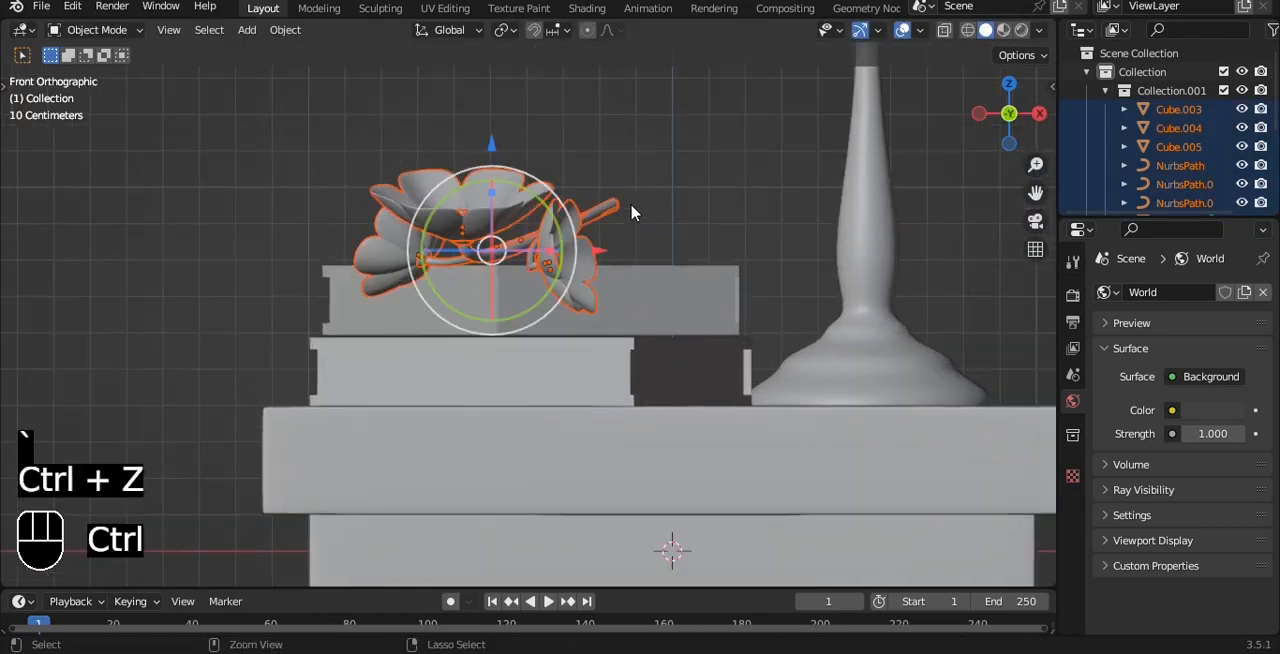
{"action": "left_click_drag", "start_coordinate": [531, 193], "coordinate": [422, 288]}
{"action": "key", "text": "ctrl+z"}
Step: Select the table with everything on it and raise it along Z until the legs stand at ground level
{"action": "middle_click_drag", "start_coordinate": [659, 115], "coordinate": [600, 262]}
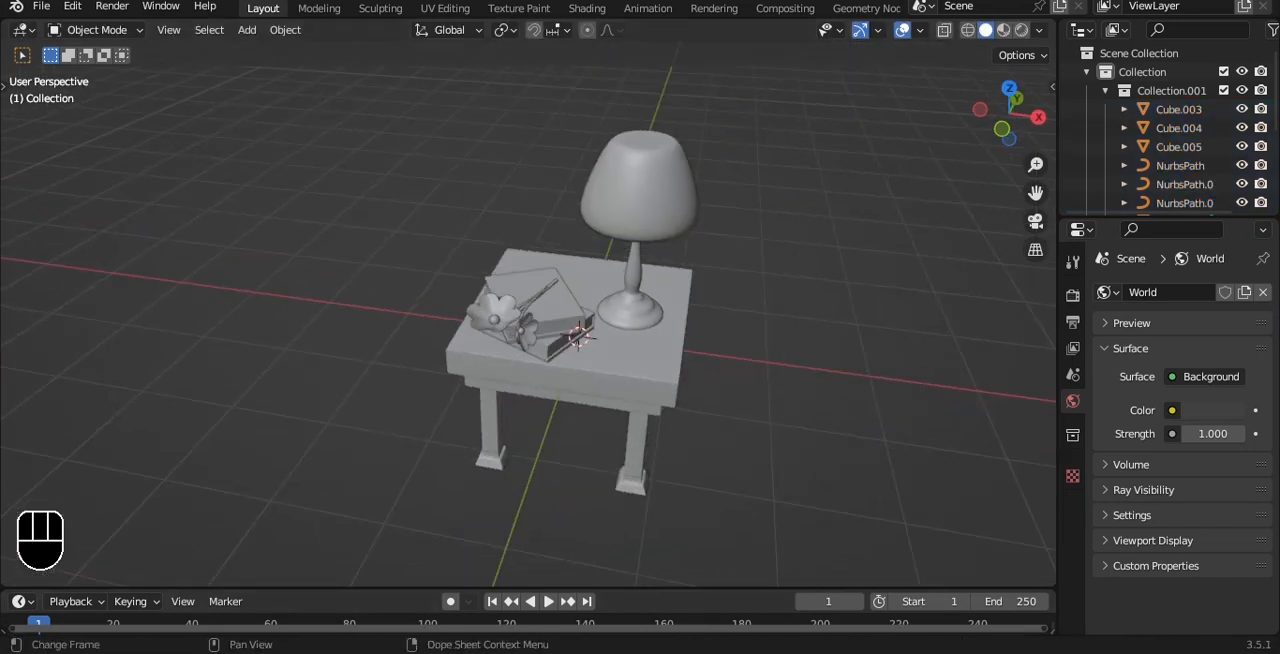
{"action": "left_click_drag", "start_coordinate": [706, 273], "coordinate": [641, 226], "text": "alt+shift"}
{"action": "key", "text": "grave"}
{"action": "left_click", "coordinate": [649, 191]}
{"action": "left_click_drag", "start_coordinate": [397, 133], "coordinate": [628, 384]}
{"action": "scroll", "coordinate": [640, 398], "scroll_direction": "down", "scroll_amount": 3}
{"action": "left_click_drag", "start_coordinate": [738, 492], "coordinate": [718, 501], "text": "alt+shift"}
{"action": "left_click_drag", "start_coordinate": [476, 172], "coordinate": [484, 92]}
{"action": "left_click", "coordinate": [736, 168]}
Step: Add a plane mesh and scale it up into a large floor under the table
{"action": "left_click_drag", "start_coordinate": [736, 168], "coordinate": [665, 145], "text": "alt"}
{"action": "key", "text": "shift+a"}
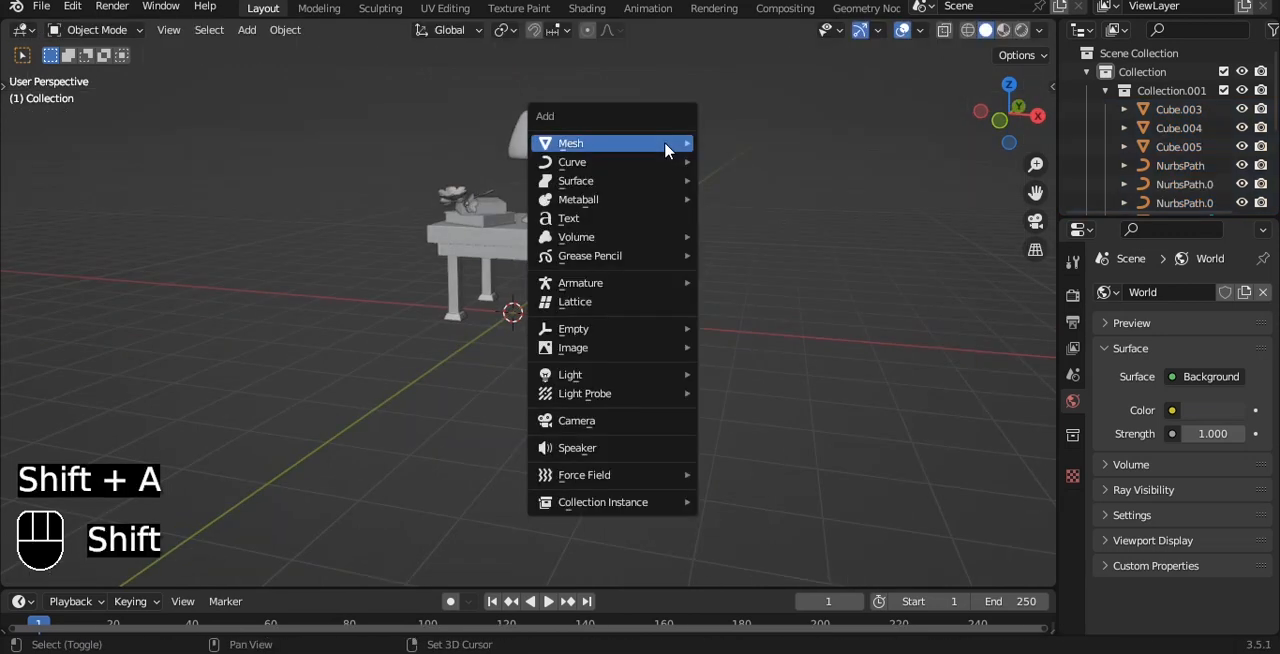
{"action": "mouse_move", "coordinate": [667, 146]}
{"action": "left_click", "coordinate": [740, 143]}
{"action": "key", "text": "s"}
{"action": "left_click", "coordinate": [257, 428]}
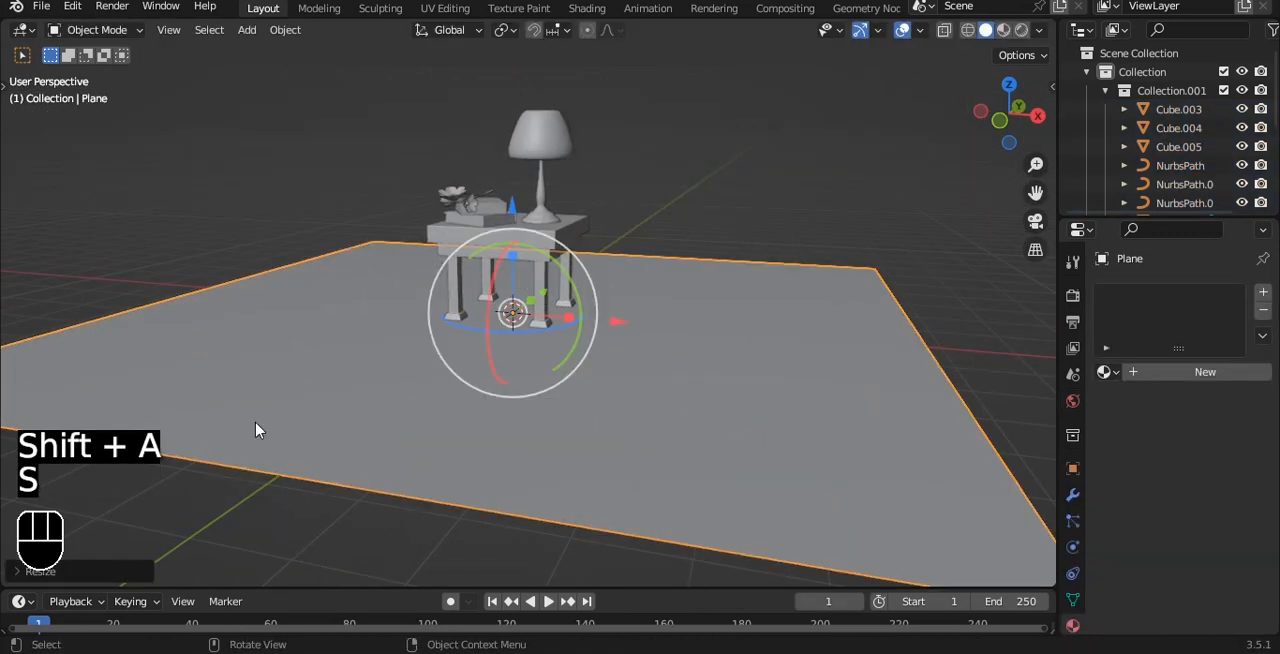
Step: Extrude the plane's back edge about 7.94 m along Z to form a wall behind the table
{"action": "key", "text": "Tab"}
{"action": "left_click", "coordinate": [642, 266]}
{"action": "key", "text": "e"}
{"action": "key", "text": "z"}
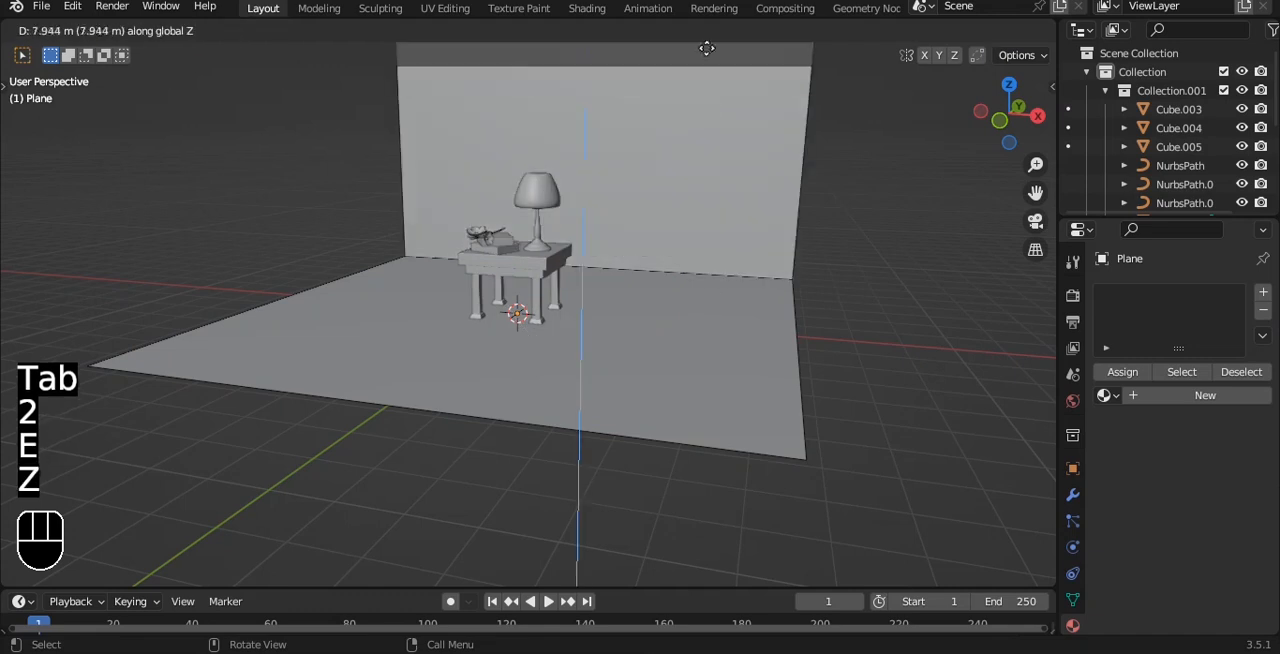
{"action": "left_click", "coordinate": [706, 46]}
Step: Bevel the edge between floor and wall with 7 segments, about 0.57 m wide, and shade the backdrop smooth
{"action": "left_click", "coordinate": [686, 271]}
{"action": "key", "text": "ctrl+b"}
{"action": "scroll", "coordinate": [803, 271], "scroll_direction": "up", "scroll_amount": 6}
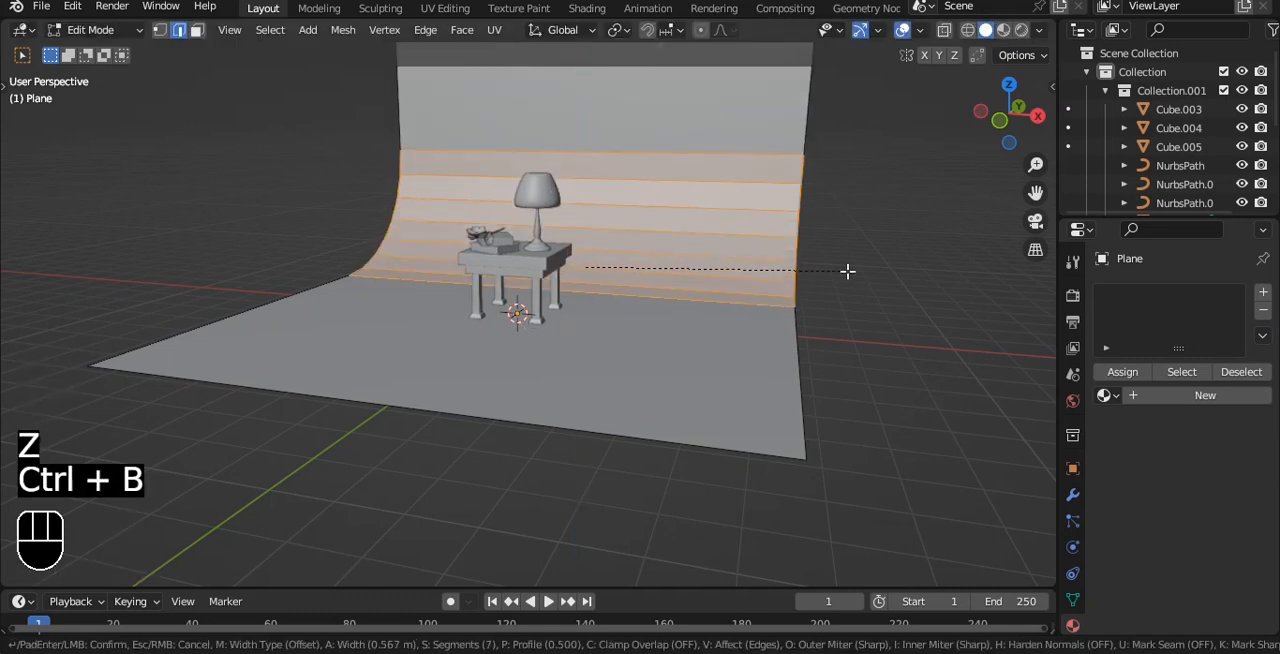
{"action": "left_click", "coordinate": [846, 271]}
{"action": "key", "text": "Tab"}
{"action": "right_click", "coordinate": [797, 211]}
{"action": "left_click", "coordinate": [783, 226]}
Step: In front view, raise the backdrop along Z until its floor meets the underside of the table's feet
{"action": "key", "text": "KP_1"}
{"action": "scroll", "coordinate": [626, 194], "scroll_direction": "up", "scroll_amount": 8}
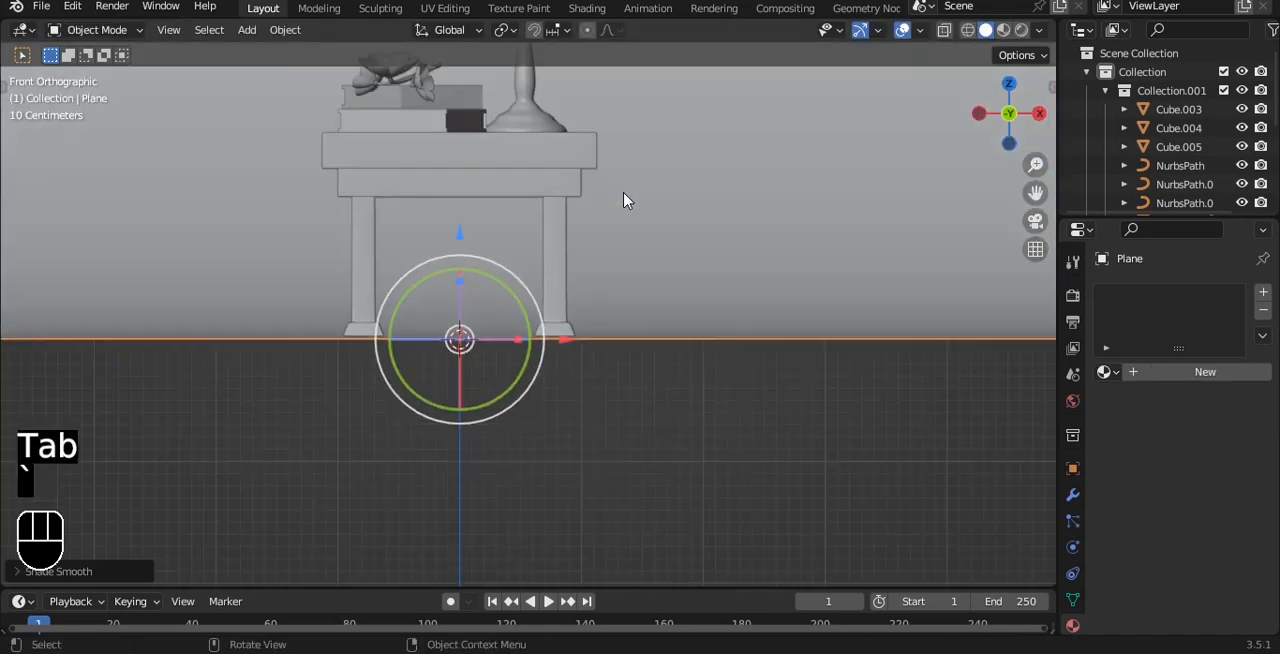
{"action": "left_click_drag", "start_coordinate": [167, 347], "coordinate": [170, 322]}
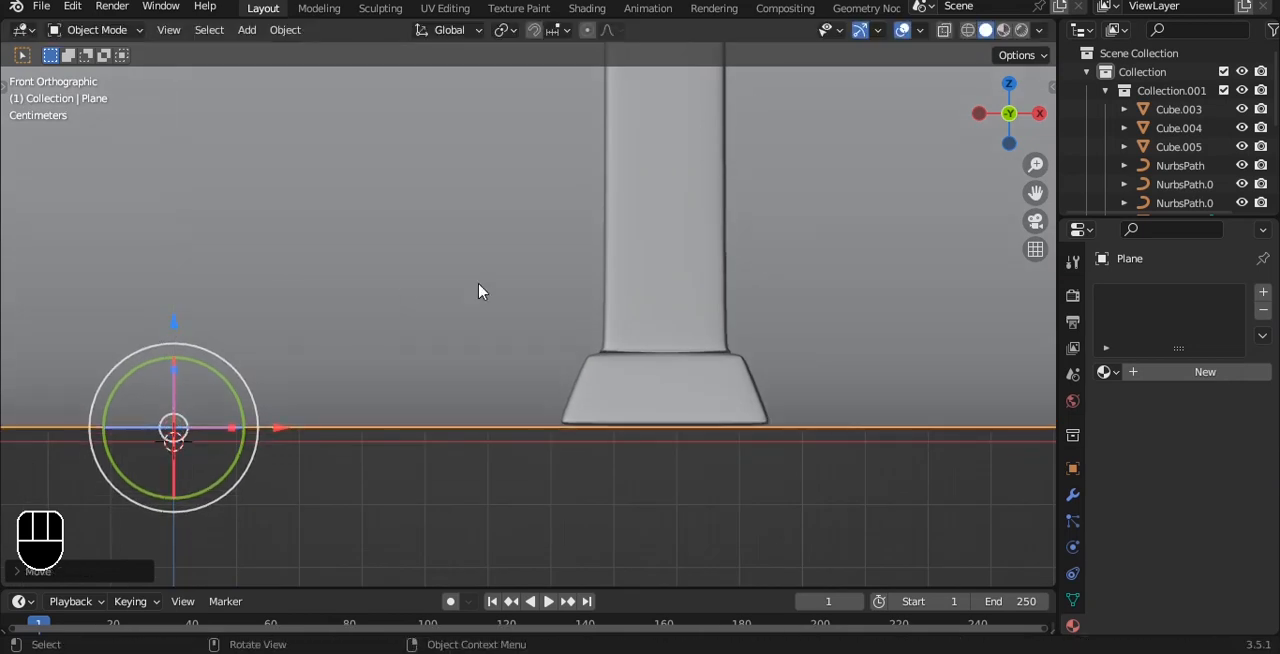
Step: Add a camera and align it to an angled view that frames the table
{"action": "scroll", "coordinate": [530, 295], "scroll_direction": "down", "scroll_amount": 8}
{"action": "middle_click_drag", "start_coordinate": [655, 186], "coordinate": [559, 236]}
{"action": "scroll", "coordinate": [643, 211], "scroll_direction": "down", "scroll_amount": 5}
{"action": "scroll", "coordinate": [590, 210], "scroll_direction": "up", "scroll_amount": 3}
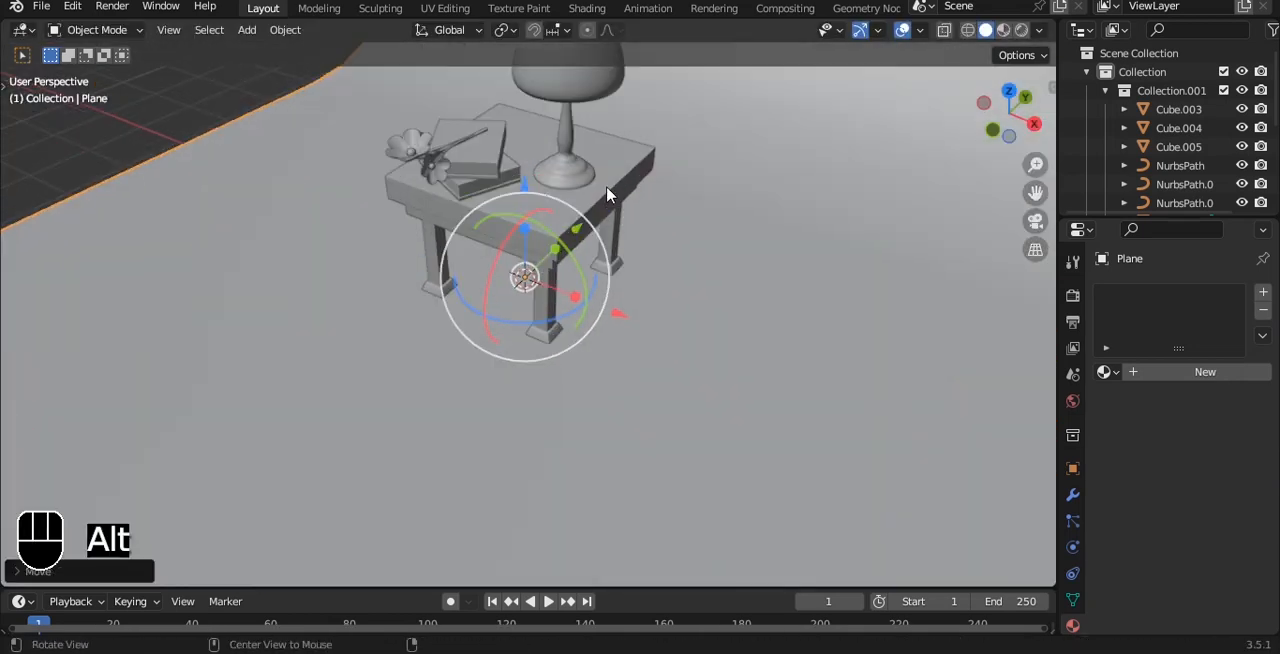
{"action": "middle_click_drag", "start_coordinate": [609, 191], "coordinate": [636, 158]}
{"action": "middle_click_drag", "start_coordinate": [636, 158], "coordinate": [618, 206], "text": "shift"}
{"action": "left_click_drag", "start_coordinate": [645, 145], "coordinate": [640, 199], "text": "alt+shift"}
{"action": "left_click_drag", "start_coordinate": [640, 199], "coordinate": [659, 185], "text": "alt"}
{"action": "key", "text": "shift+a"}
{"action": "left_click", "coordinate": [612, 465]}
{"action": "key", "text": "ctrl+alt+KP_0"}
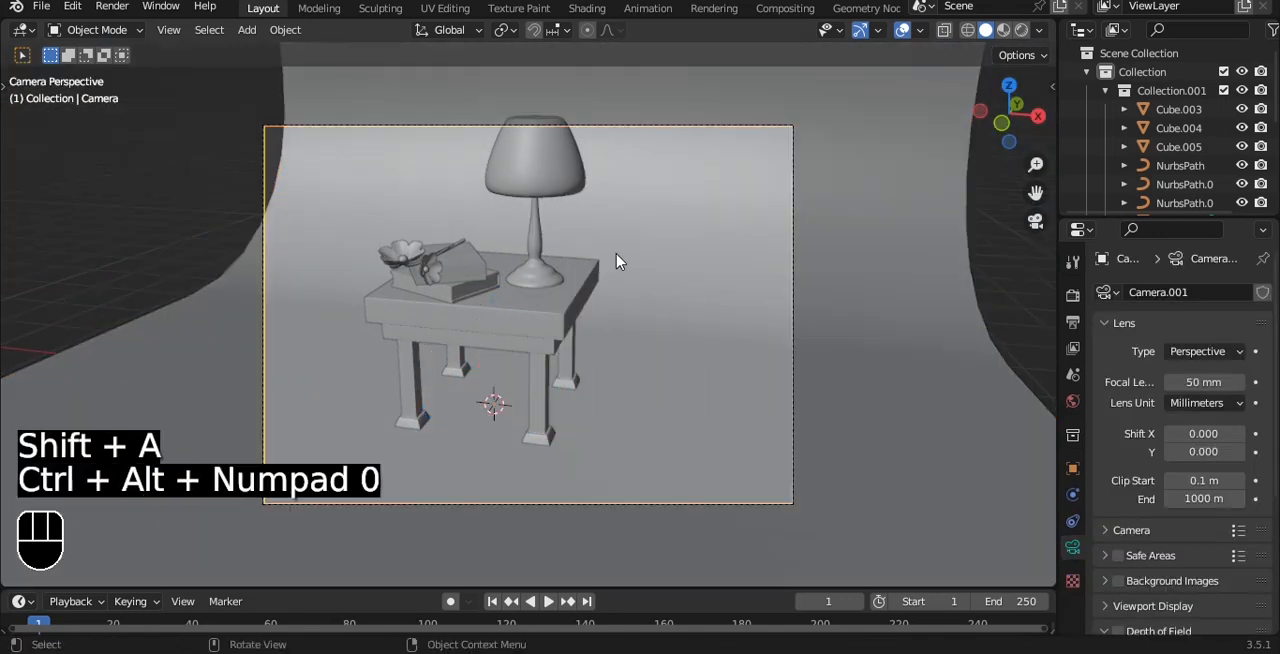
Step: Set the camera's lens type to Orthographic and reframe the table within the camera view
{"action": "left_click", "coordinate": [1197, 352]}
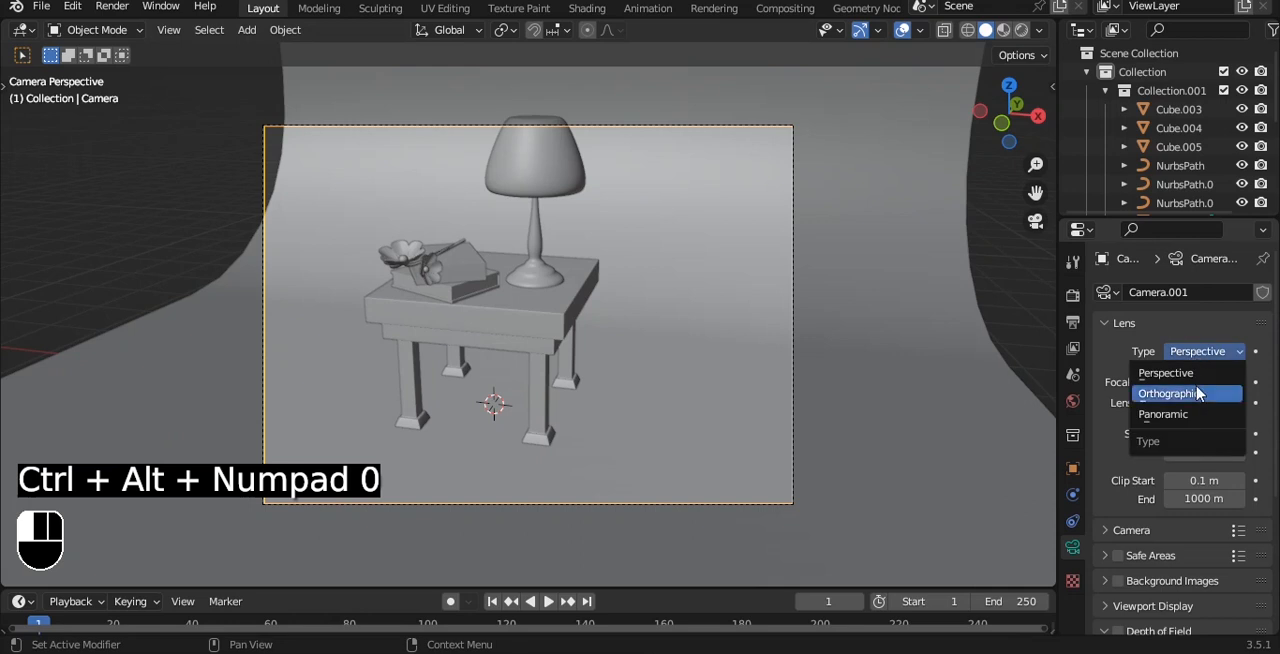
{"action": "left_click", "coordinate": [1185, 391]}
{"action": "left_click_drag", "start_coordinate": [757, 263], "coordinate": [782, 295], "text": "alt+shift"}
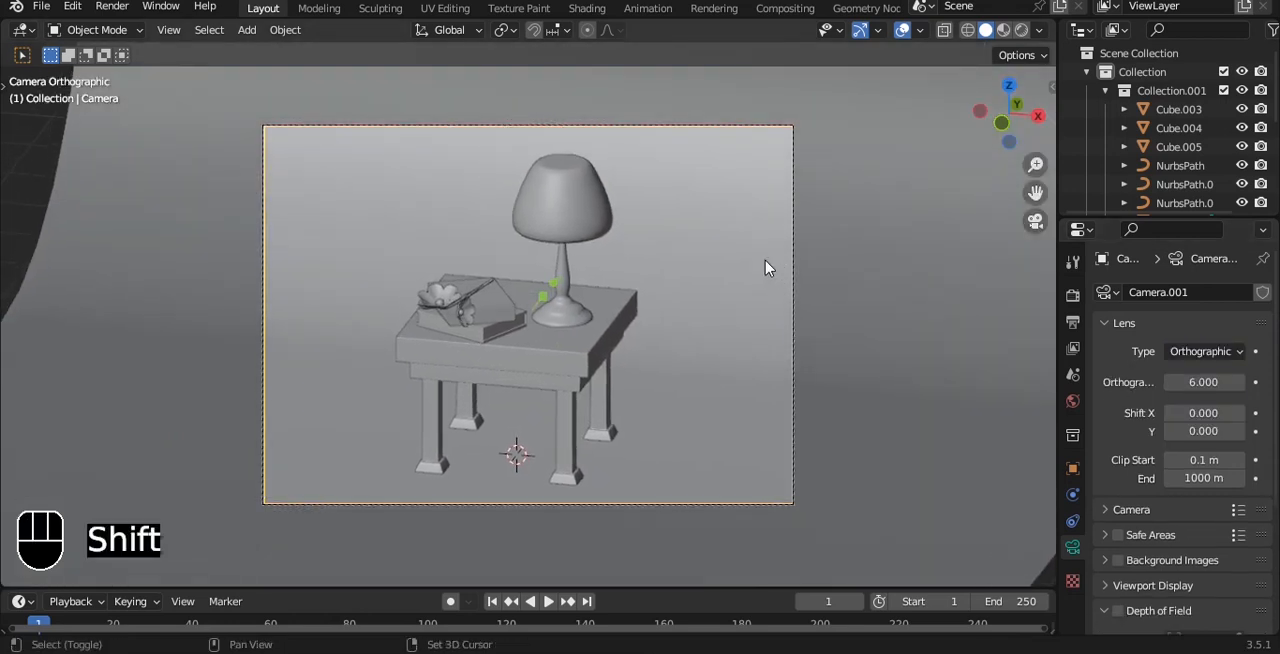
Step: Set a render region around the camera frame and switch the viewport to rendered shading
{"action": "key", "text": "ctrl+b"}
{"action": "left_click_drag", "start_coordinate": [234, 94], "coordinate": [857, 531]}
{"action": "left_click", "coordinate": [1021, 30]}
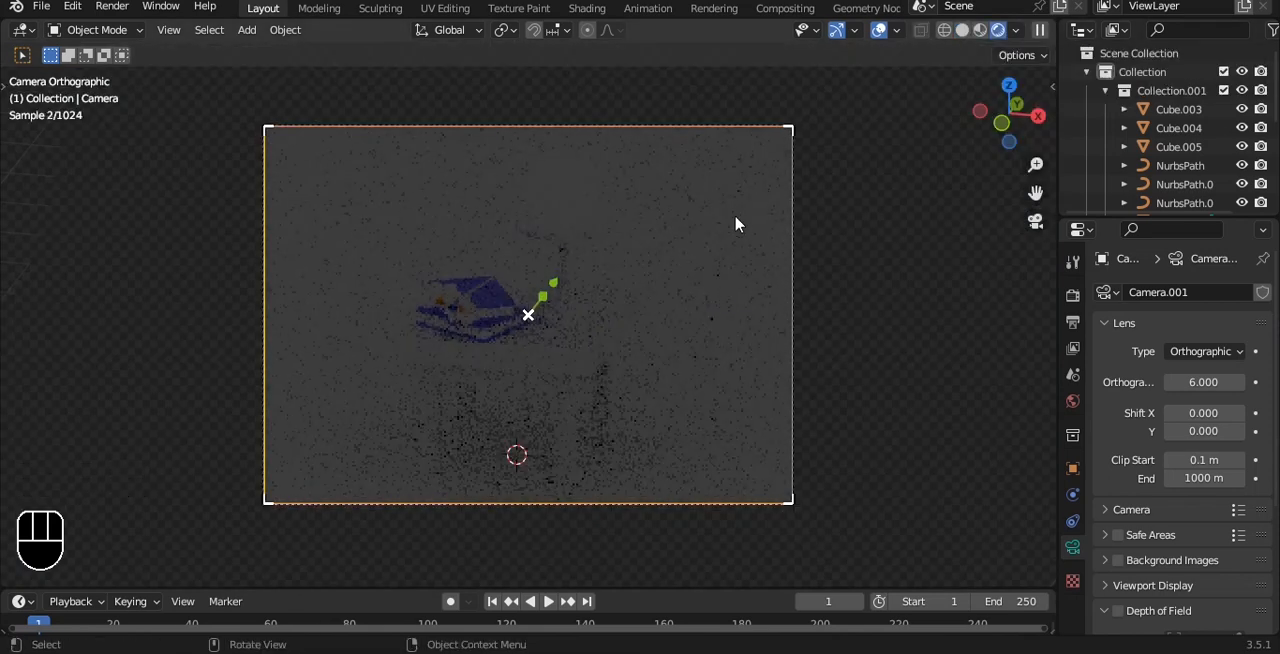
Step: Split the 3D viewport into two side-by-side views, framing the rendered camera view in one and the solid-shaded scene in the other
{"action": "key", "text": "q"}
{"action": "scroll", "coordinate": [806, 224], "scroll_direction": "down", "scroll_amount": 2}
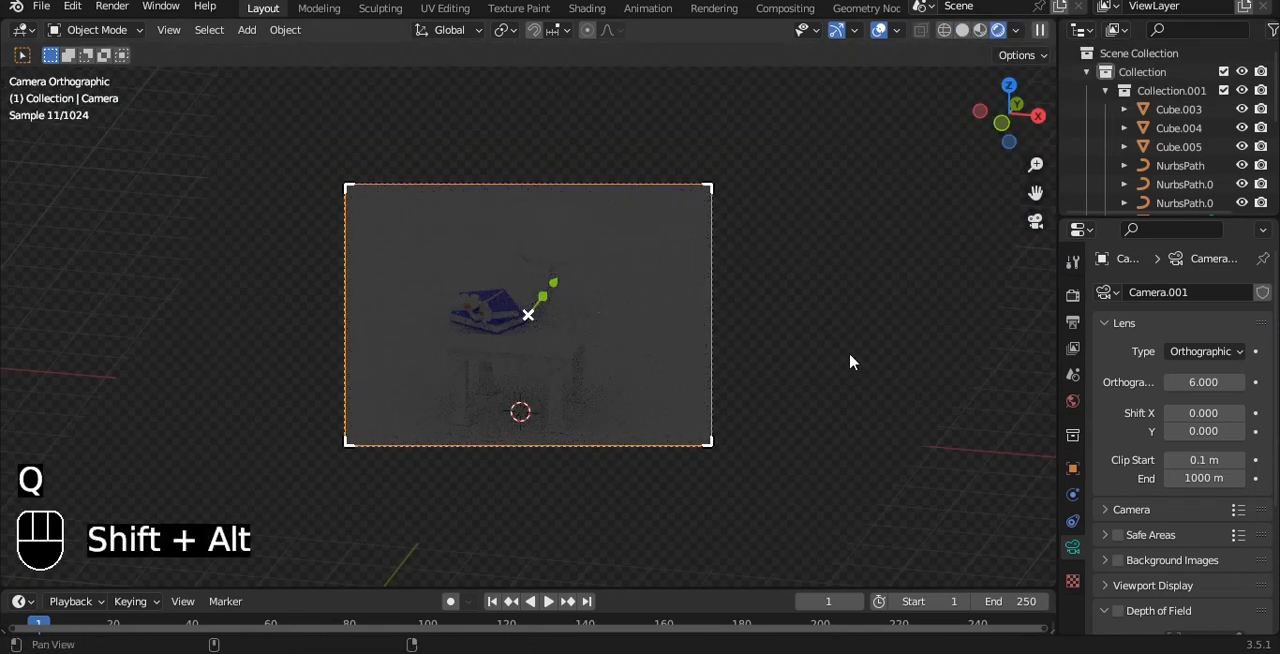
{"action": "middle_click_drag", "start_coordinate": [850, 362], "coordinate": [774, 346], "text": "shift"}
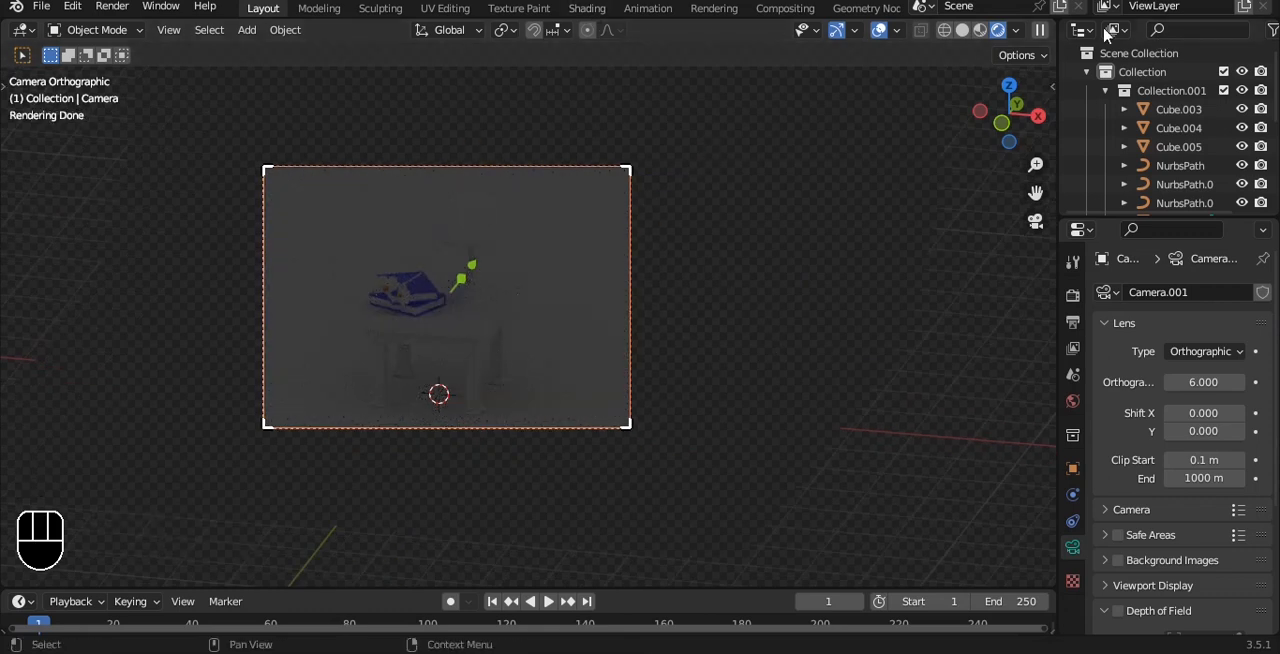
{"action": "left_click_drag", "start_coordinate": [1050, 28], "coordinate": [392, 215]}
{"action": "middle_click_drag", "start_coordinate": [276, 221], "coordinate": [338, 255], "text": "alt+shift"}
{"action": "scroll", "coordinate": [338, 264], "scroll_direction": "down", "scroll_amount": 1}
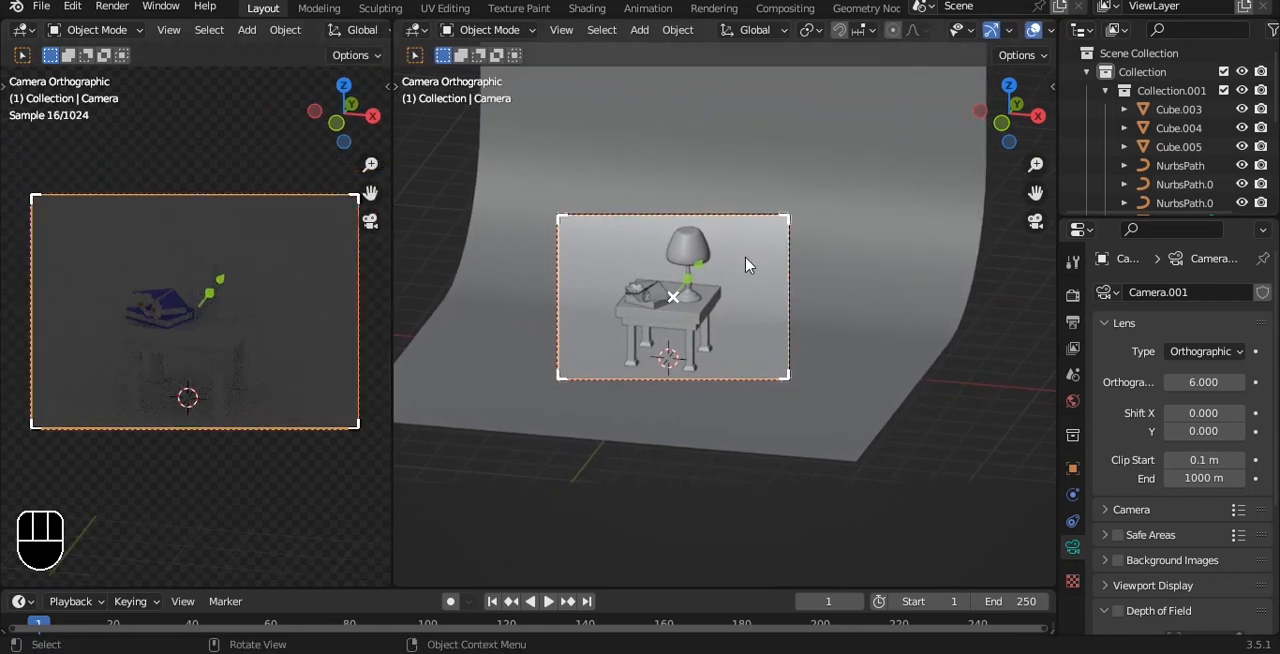
Step: Add an area light, raise it above the table and lamp, and enlarge it
{"action": "key", "text": "q"}
{"action": "left_click", "coordinate": [955, 339]}
{"action": "left_click_drag", "start_coordinate": [988, 377], "coordinate": [760, 277], "text": "alt"}
{"action": "scroll", "coordinate": [777, 281], "scroll_direction": "up", "scroll_amount": 3}
{"action": "scroll", "coordinate": [761, 280], "scroll_direction": "up", "scroll_amount": 1}
{"action": "scroll", "coordinate": [763, 282], "scroll_direction": "down", "scroll_amount": 4}
{"action": "key", "text": "shift+a"}
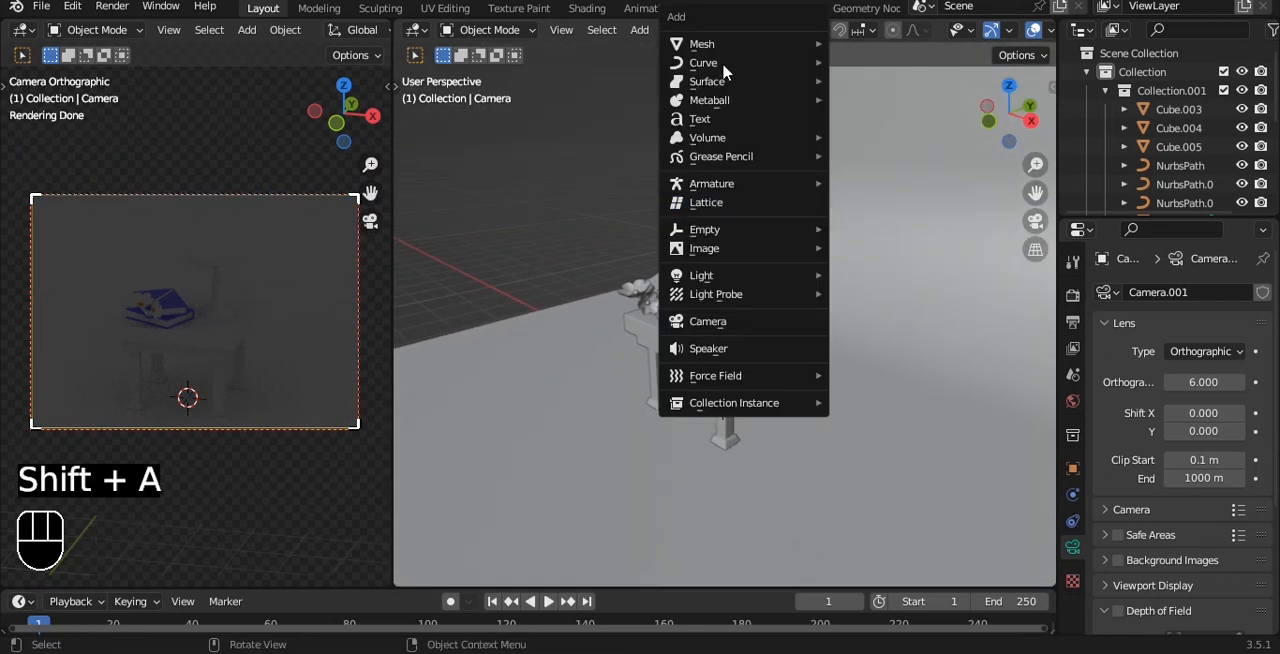
{"action": "mouse_move", "coordinate": [727, 276]}
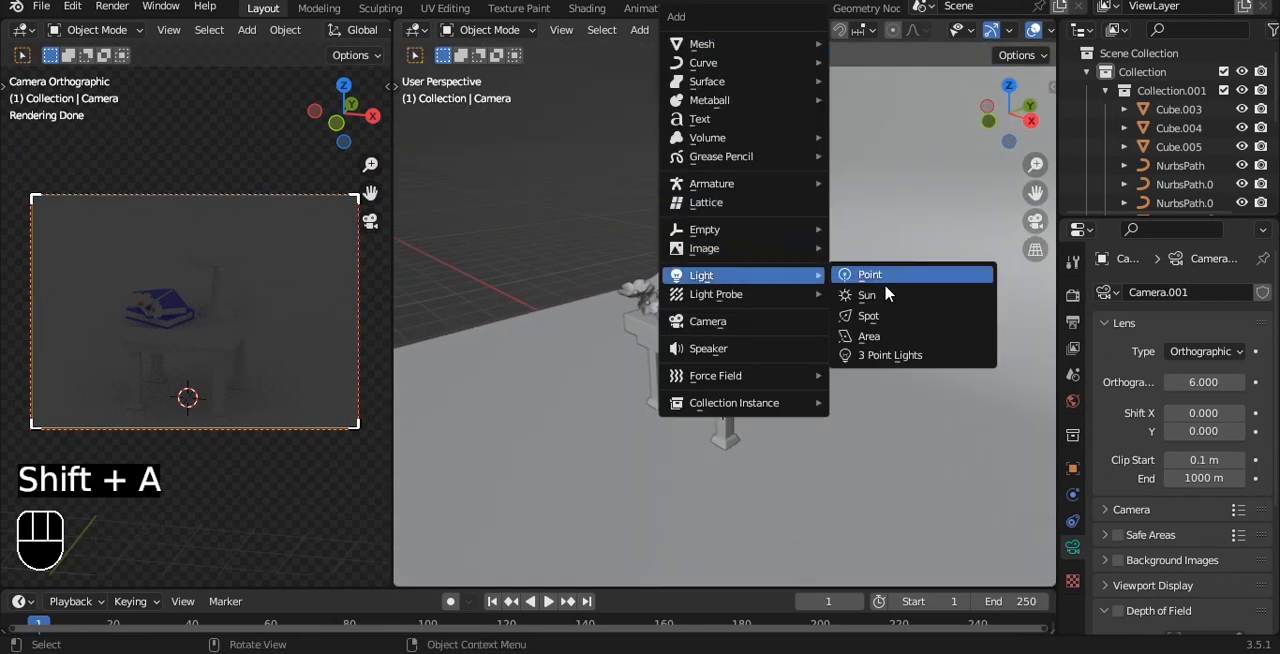
{"action": "left_click", "coordinate": [876, 337]}
{"action": "left_click_drag", "start_coordinate": [733, 297], "coordinate": [846, 192]}
{"action": "key", "text": "s"}
{"action": "left_click", "coordinate": [453, 206]}
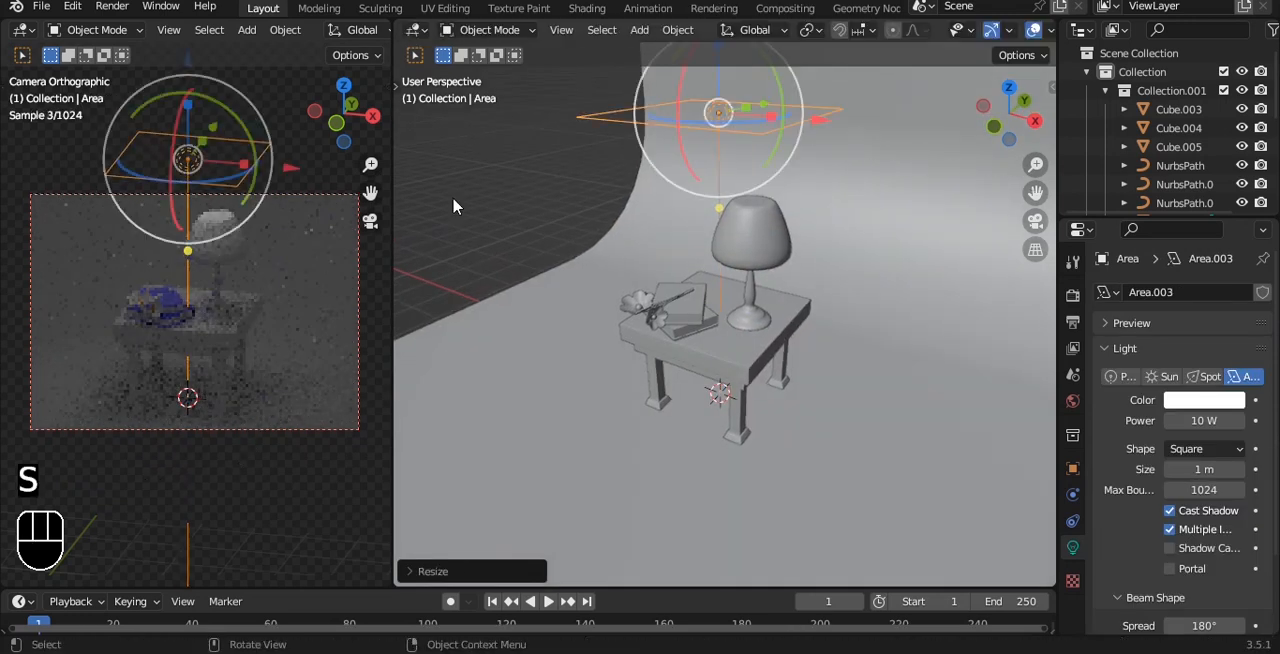
Step: Set the area light's shape to Disk and its power to 100 W, and save the file
{"action": "left_click", "coordinate": [1200, 450]}
{"action": "left_click", "coordinate": [1183, 518]}
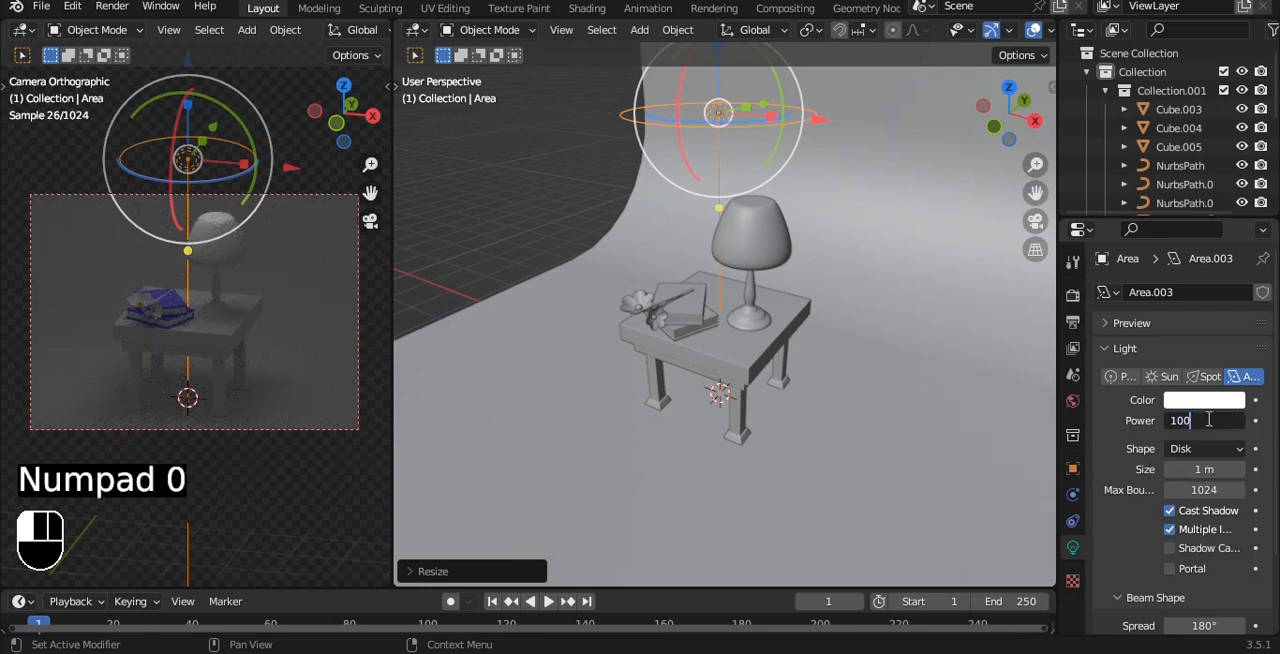
{"action": "key", "text": "Return"}
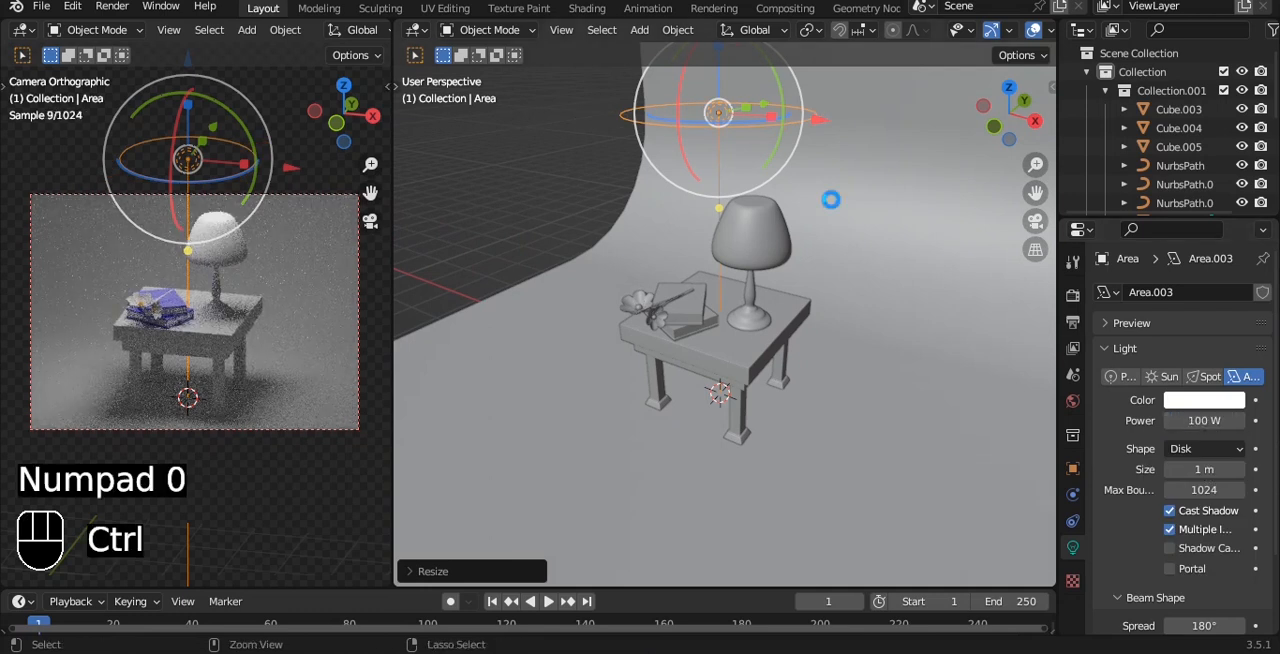
{"action": "key", "text": "ctrl+s"}
Step: In front view, raise the area light slightly higher above the lamp and save the file
{"action": "key", "text": "grave"}
{"action": "left_click", "coordinate": [700, 129]}
{"action": "scroll", "coordinate": [766, 200], "scroll_direction": "down", "scroll_amount": 5}
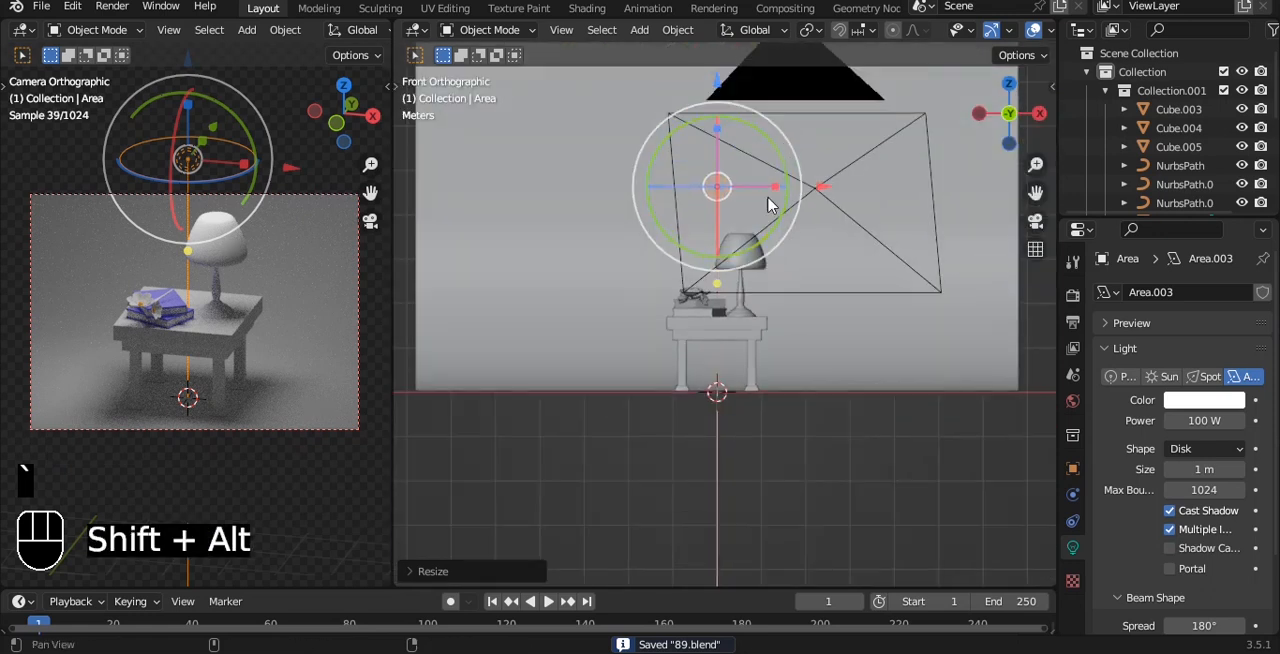
{"action": "key", "text": "ctrl+s"}
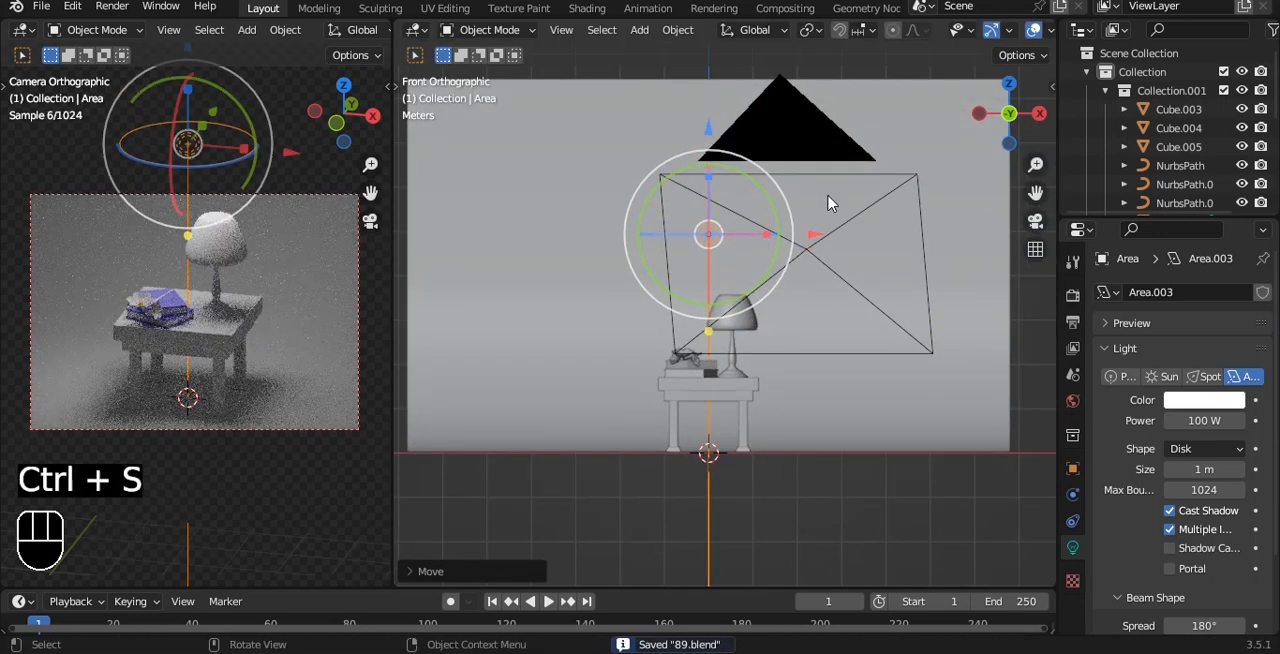
Step: Duplicate the area light along X to the table's right side and, in top view, move the copy along Y toward the camera
{"action": "key", "text": "shift+d"}
{"action": "key", "text": "x"}
{"action": "left_click", "coordinate": [946, 206]}
{"action": "key", "text": "grave"}
{"action": "left_click", "coordinate": [922, 166]}
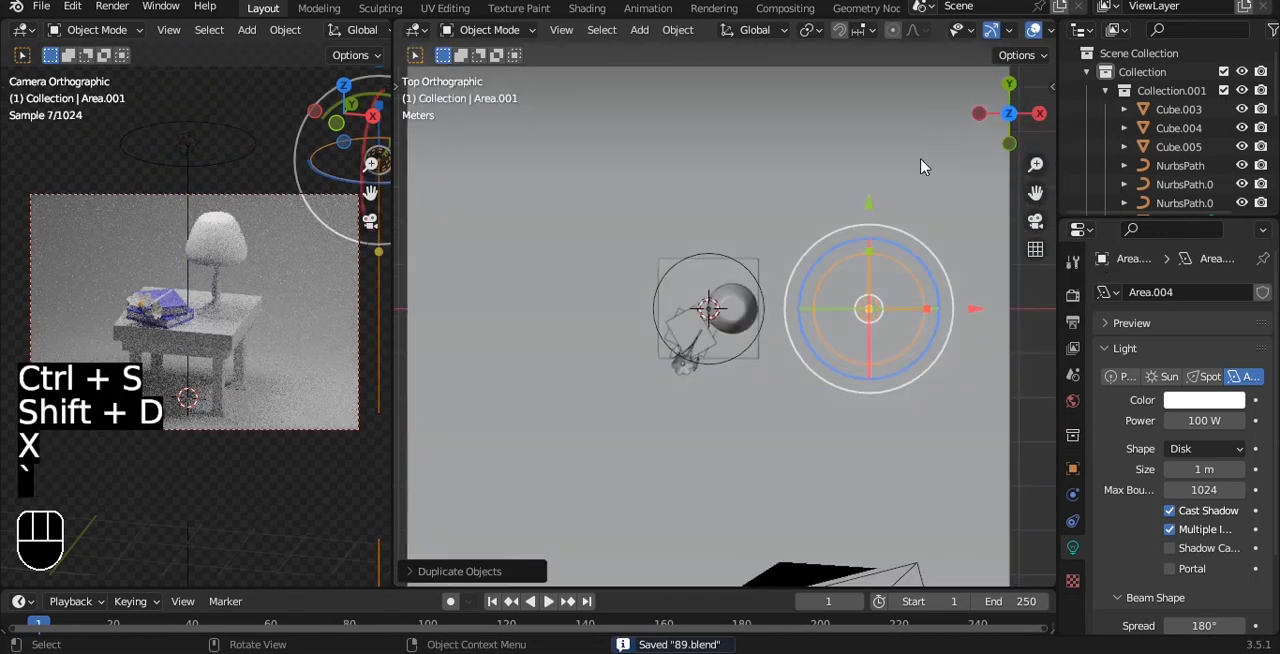
{"action": "left_click_drag", "start_coordinate": [873, 265], "coordinate": [873, 417]}
Step: Aim the duplicated area light at the table, set its power to 500 W and save the file
{"action": "key", "text": "shift+t"}
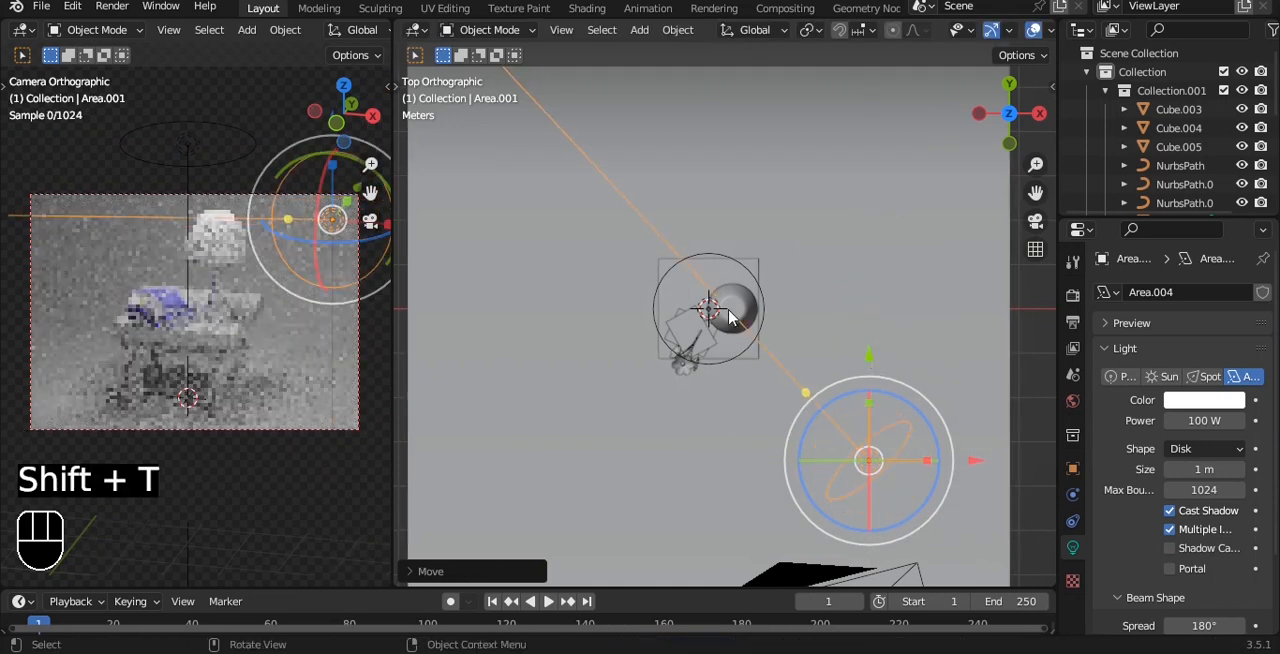
{"action": "left_click", "coordinate": [715, 322]}
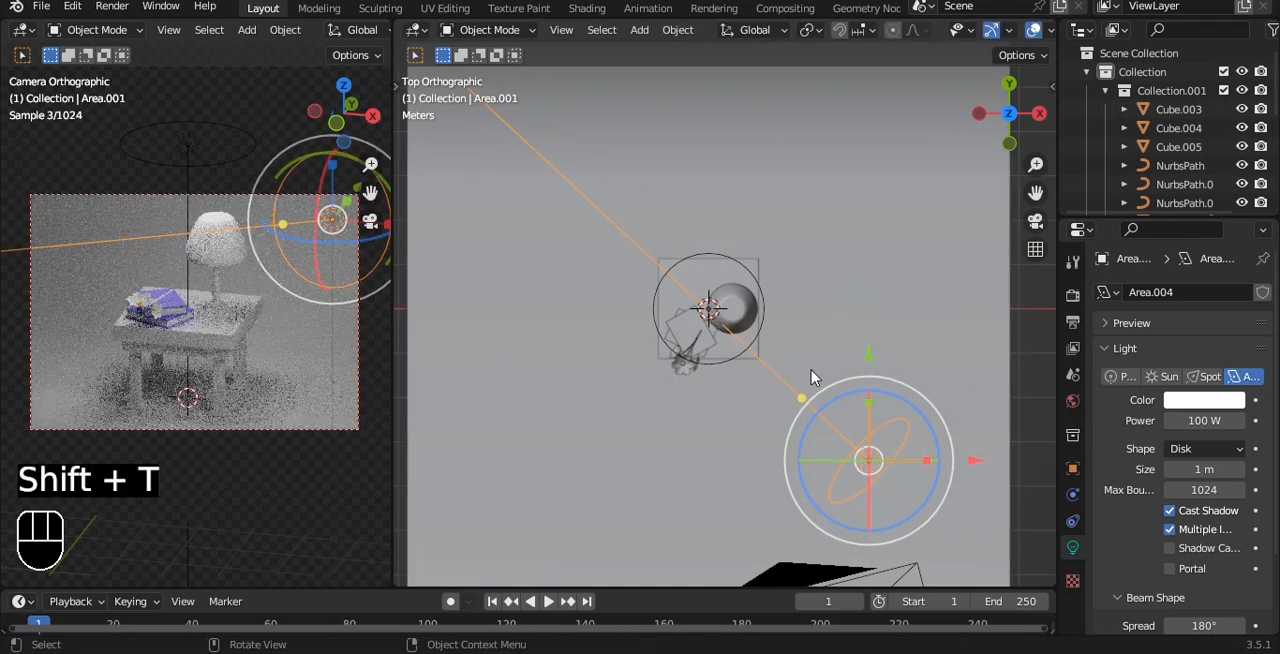
{"action": "left_click", "coordinate": [1203, 420]}
{"action": "key", "text": "Return"}
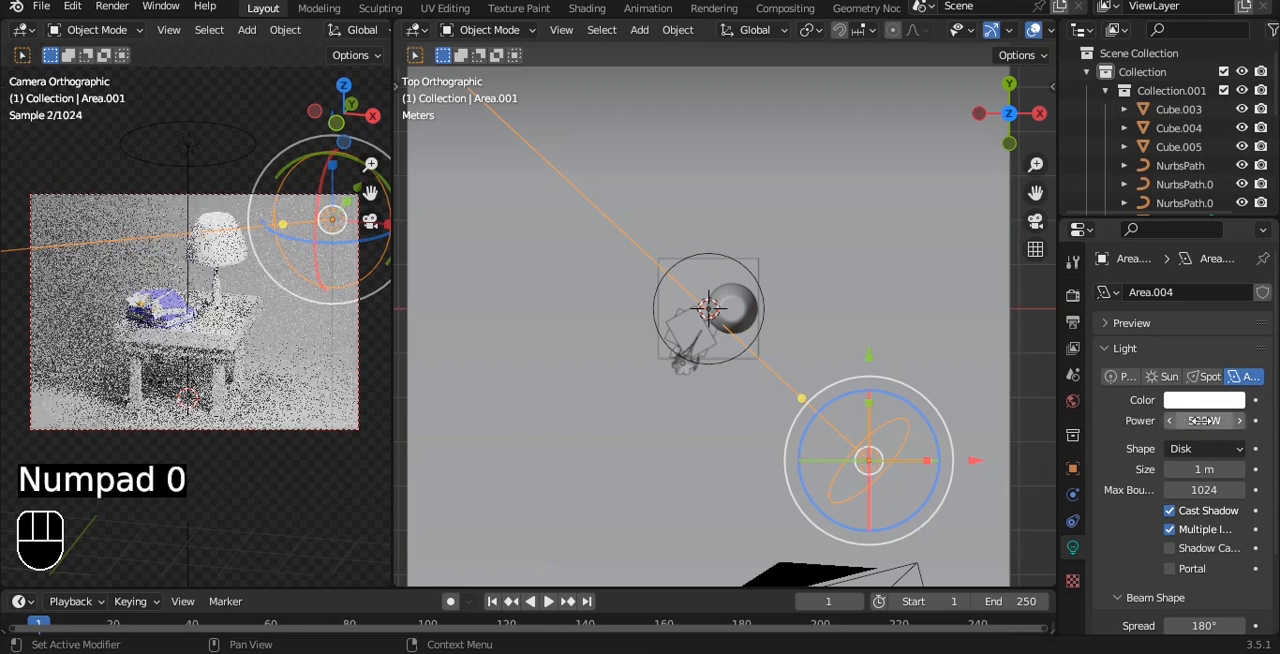
{"action": "key", "text": "ctrl+s"}
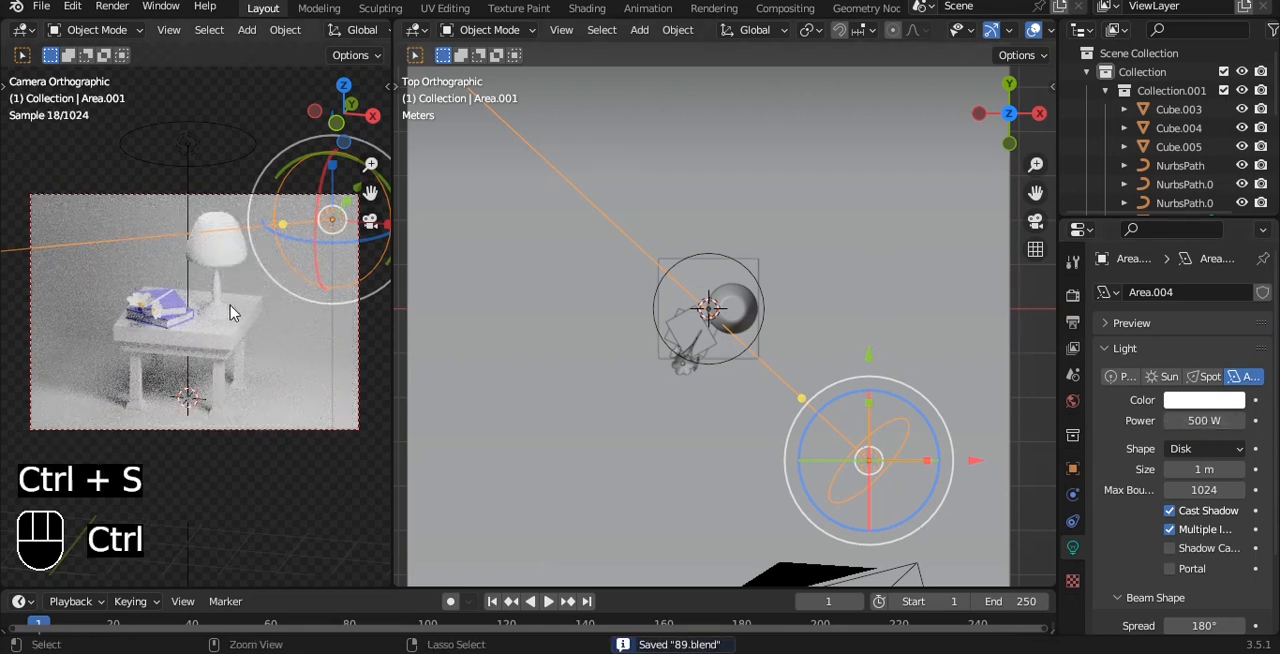
Step: Give the lampshade a new material with a blue base color
{"action": "left_click", "coordinate": [225, 264]}
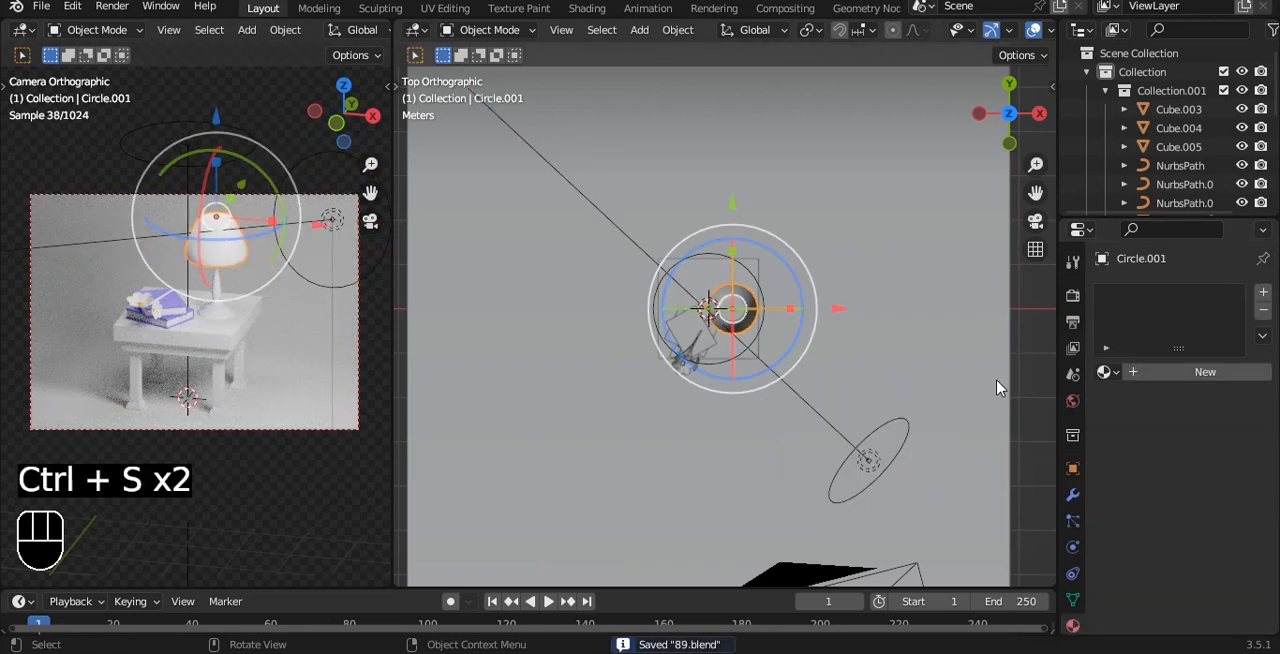
{"action": "left_click", "coordinate": [1171, 371]}
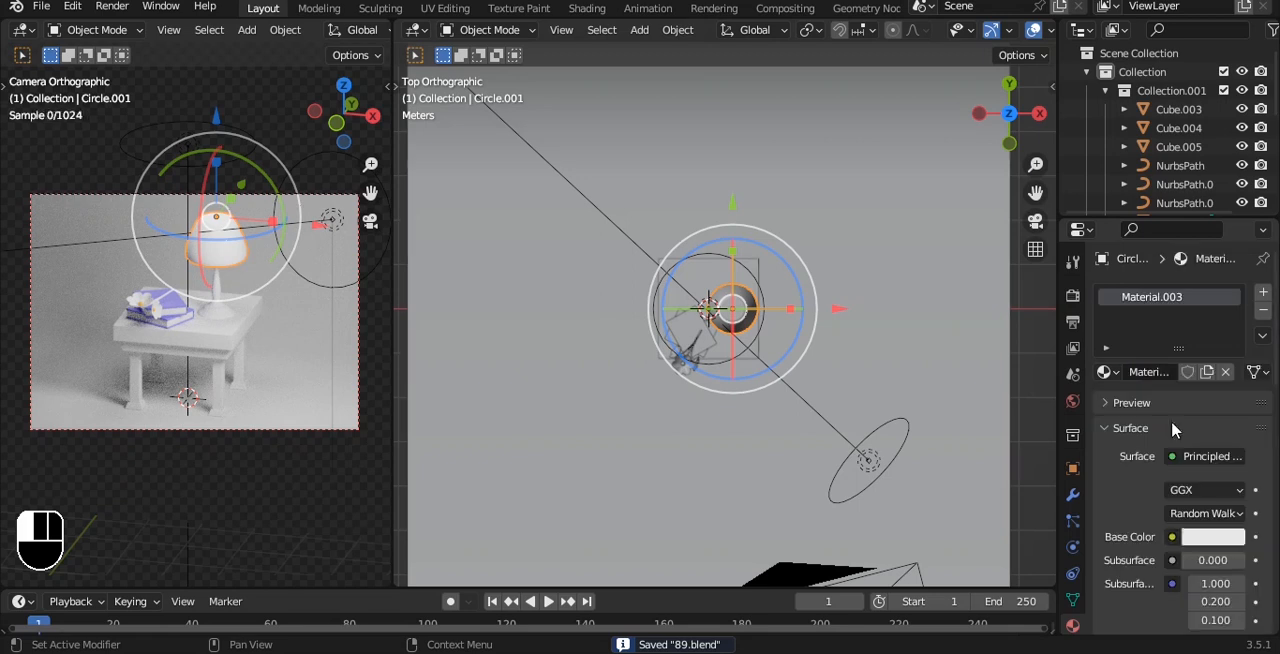
{"action": "left_click", "coordinate": [1213, 536]}
{"action": "left_click_drag", "start_coordinate": [1153, 337], "coordinate": [1177, 303]}
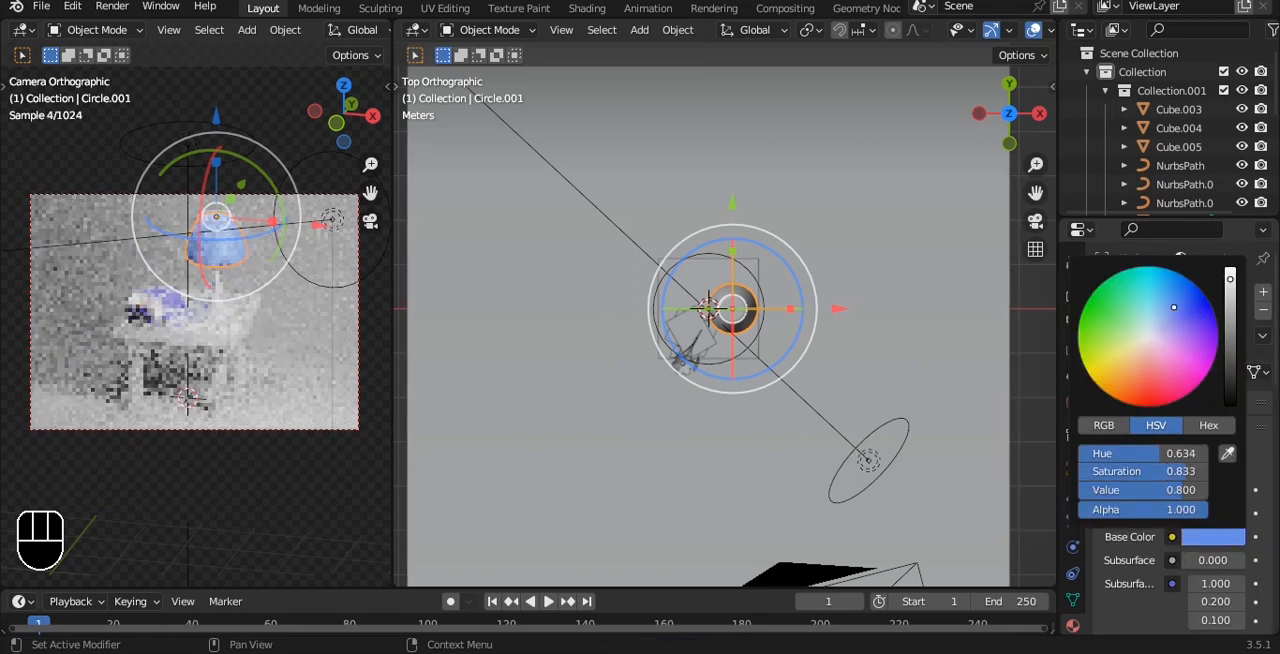
{"action": "key", "text": "a"}
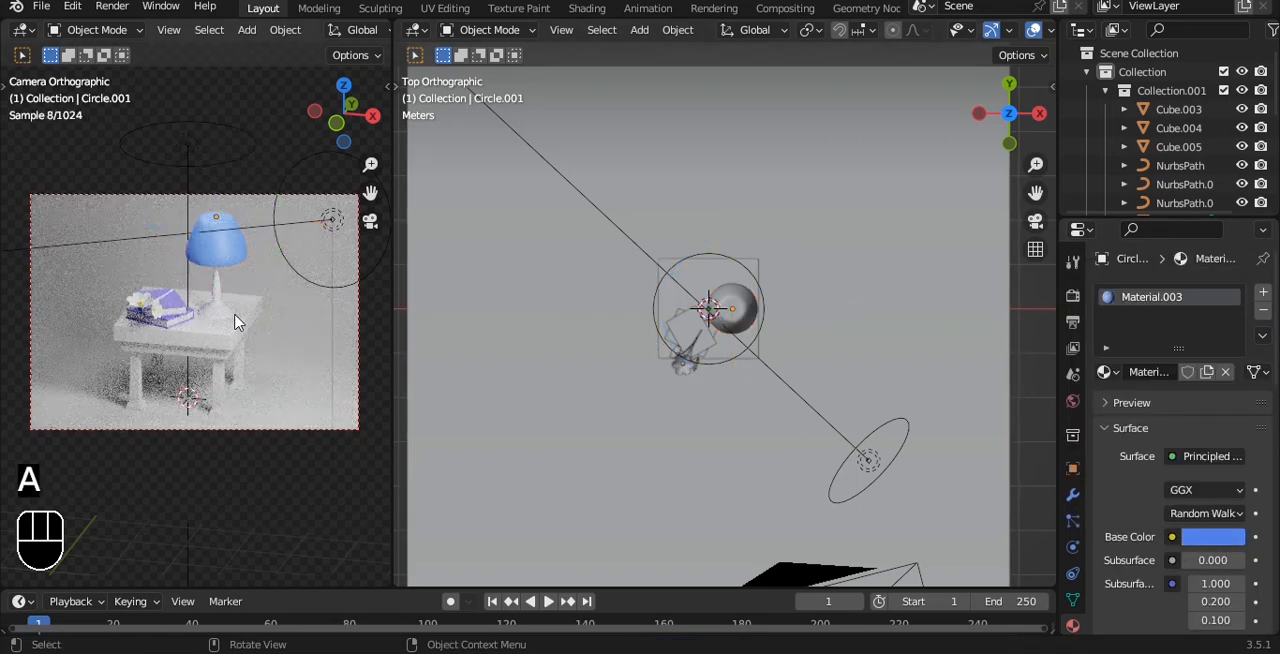
Step: Select the lamp's base and create a new material for it in the Shading workspace
{"action": "scroll", "coordinate": [234, 320], "scroll_direction": "up", "scroll_amount": 3}
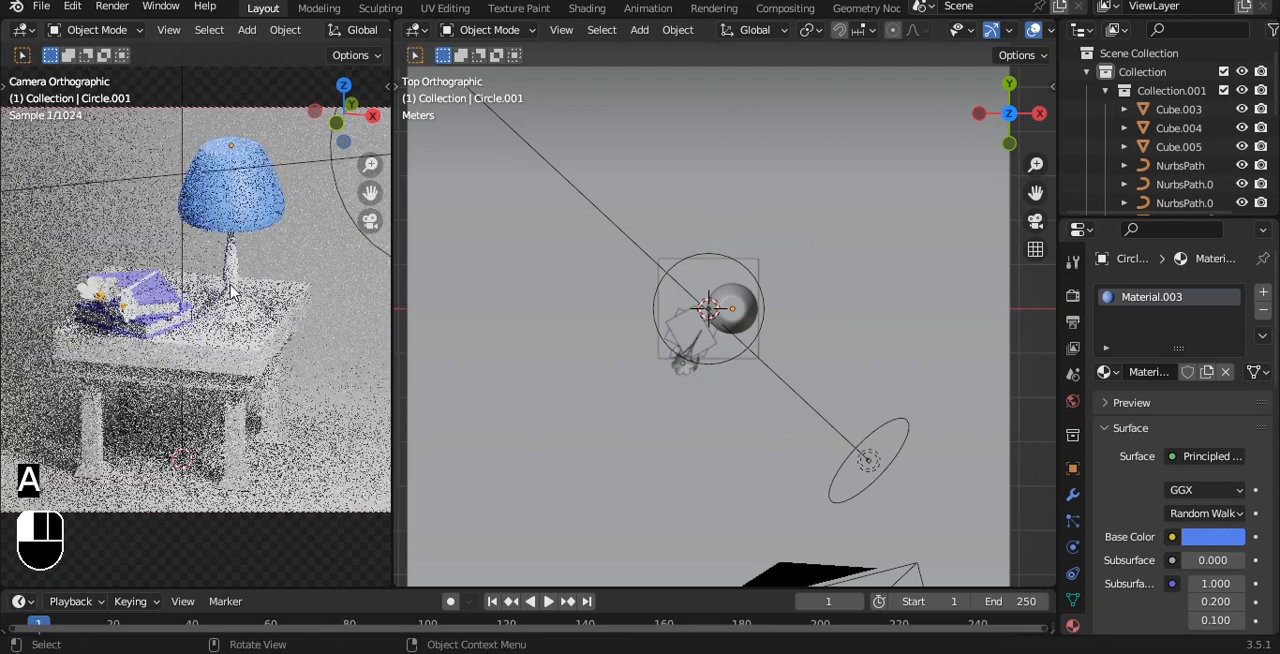
{"action": "left_click", "coordinate": [230, 291]}
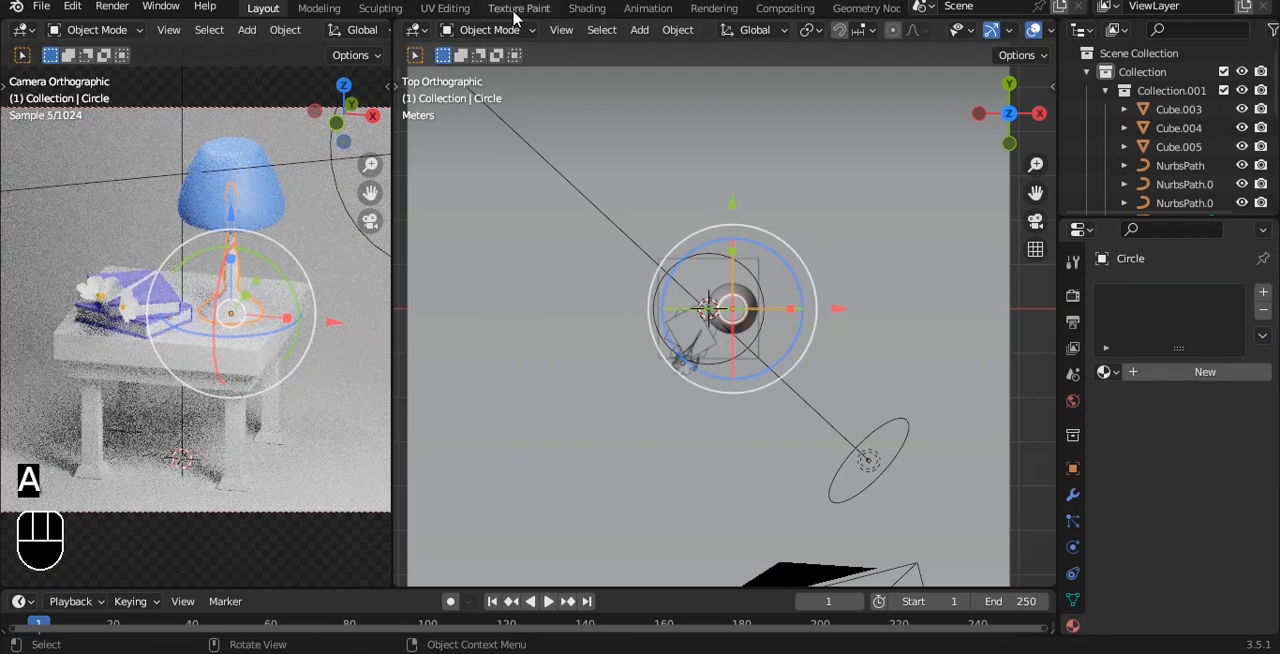
{"action": "left_click", "coordinate": [587, 8]}
{"action": "left_click", "coordinate": [690, 384]}
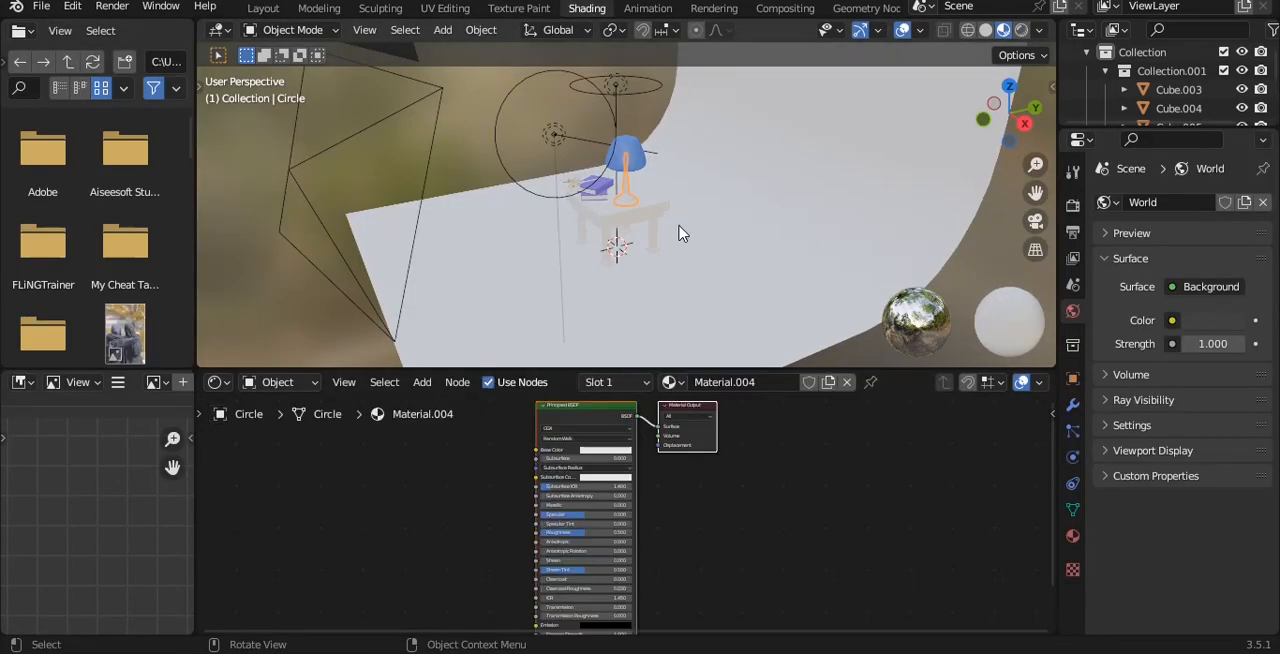
{"action": "key", "text": "Home"}
Step: Add a Mix node before the Principled BSDF in the lamp base's material
{"action": "key", "text": "shift+a"}
{"action": "left_click", "coordinate": [545, 433]}
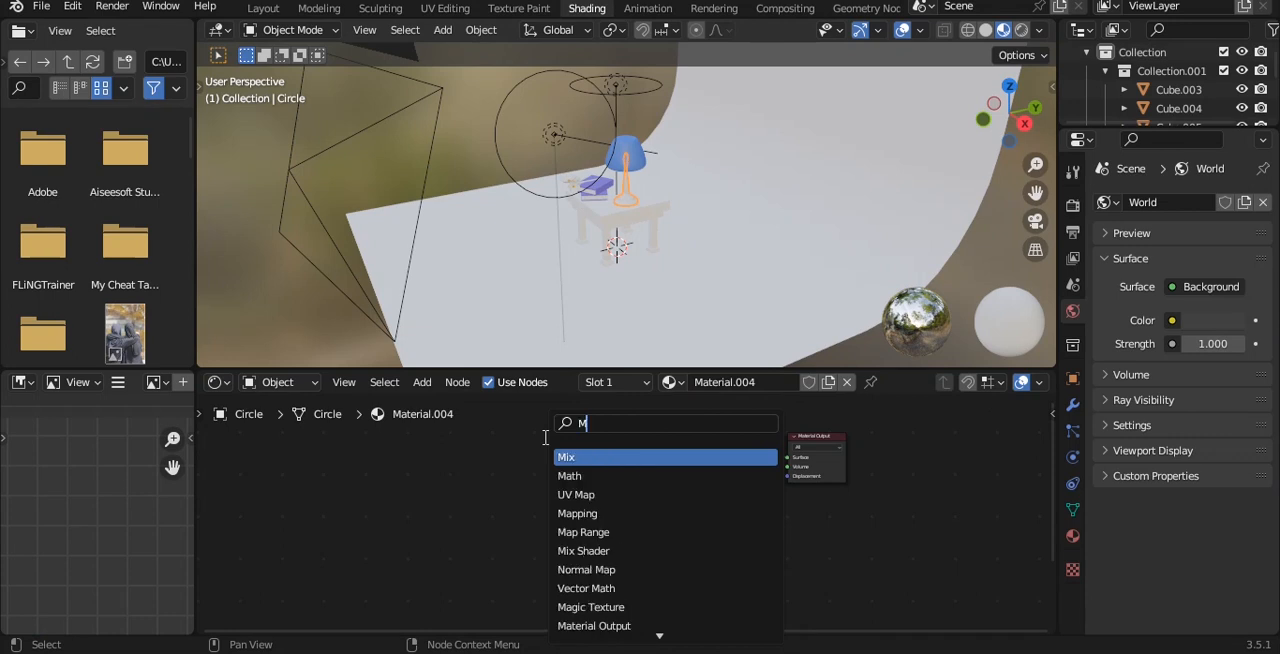
{"action": "type", "text": "Mix"}
{"action": "key", "text": "Return"}
{"action": "left_click", "coordinate": [571, 488]}
Step: Set the Mix node to Color with Multiply blending and connect its Result to the Principled BSDF's Base Color
{"action": "scroll", "coordinate": [540, 470], "scroll_direction": "up", "scroll_amount": 4}
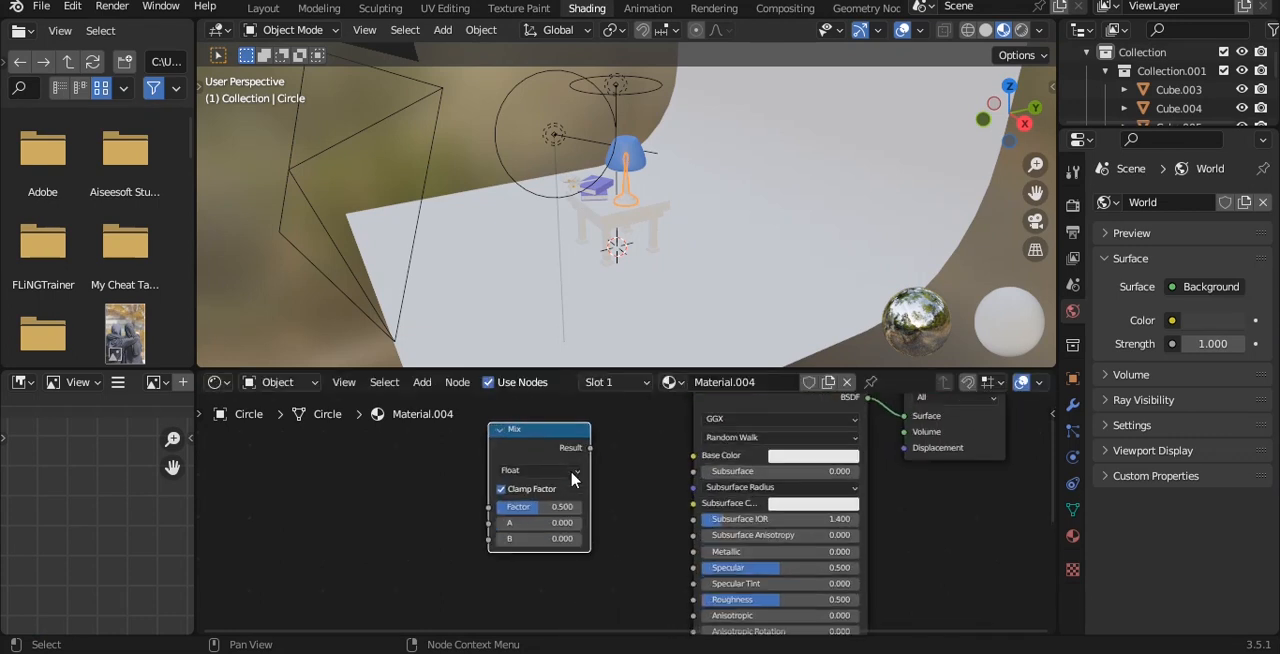
{"action": "left_click", "coordinate": [497, 440]}
{"action": "left_click", "coordinate": [470, 523]}
{"action": "left_click", "coordinate": [480, 467]}
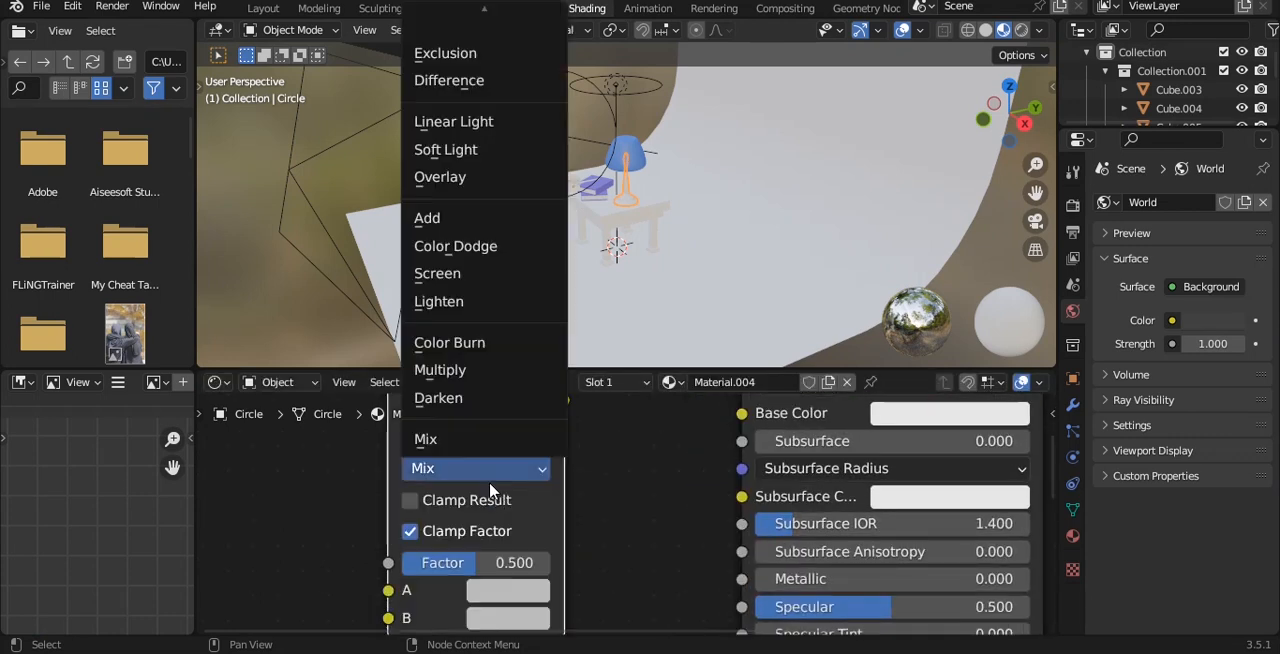
{"action": "left_click", "coordinate": [445, 375]}
{"action": "left_click_drag", "start_coordinate": [563, 397], "coordinate": [743, 414]}
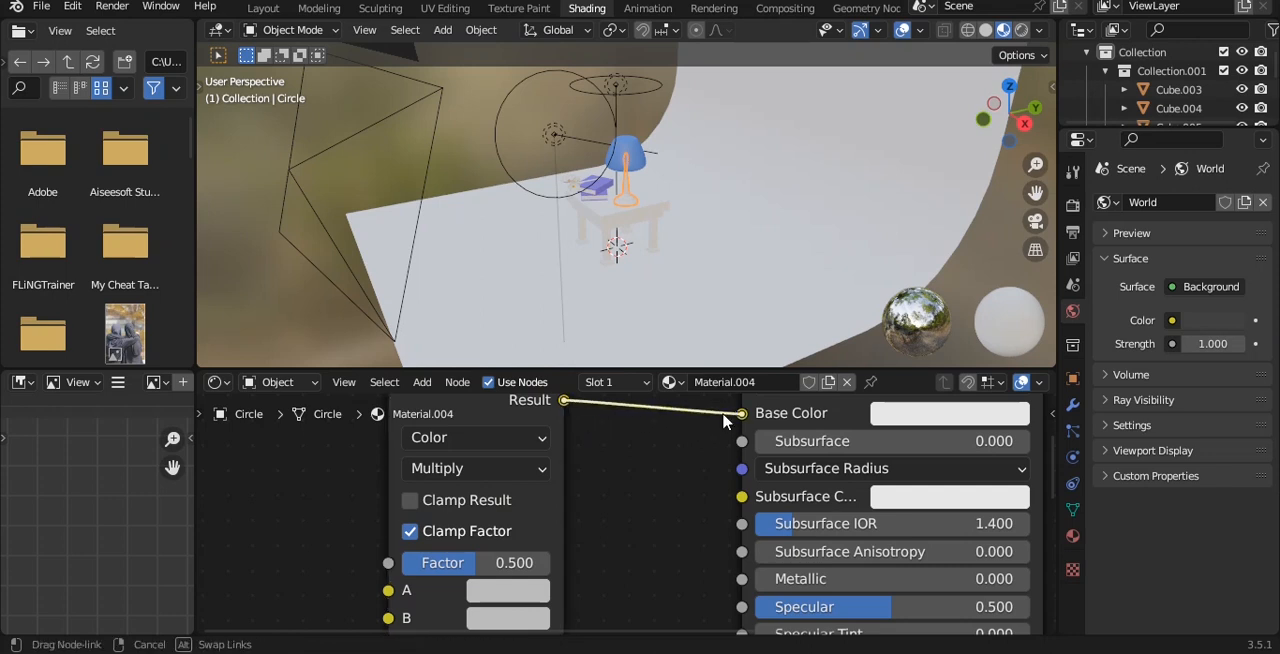
Step: Add a ColorRamp node before the Multiply node and connect its Color output to the B input
{"action": "scroll", "coordinate": [595, 455], "scroll_direction": "down", "scroll_amount": 3}
{"action": "scroll", "coordinate": [589, 454], "scroll_direction": "down", "scroll_amount": 3}
{"action": "key", "text": "shift+a"}
{"action": "left_click", "coordinate": [558, 433]}
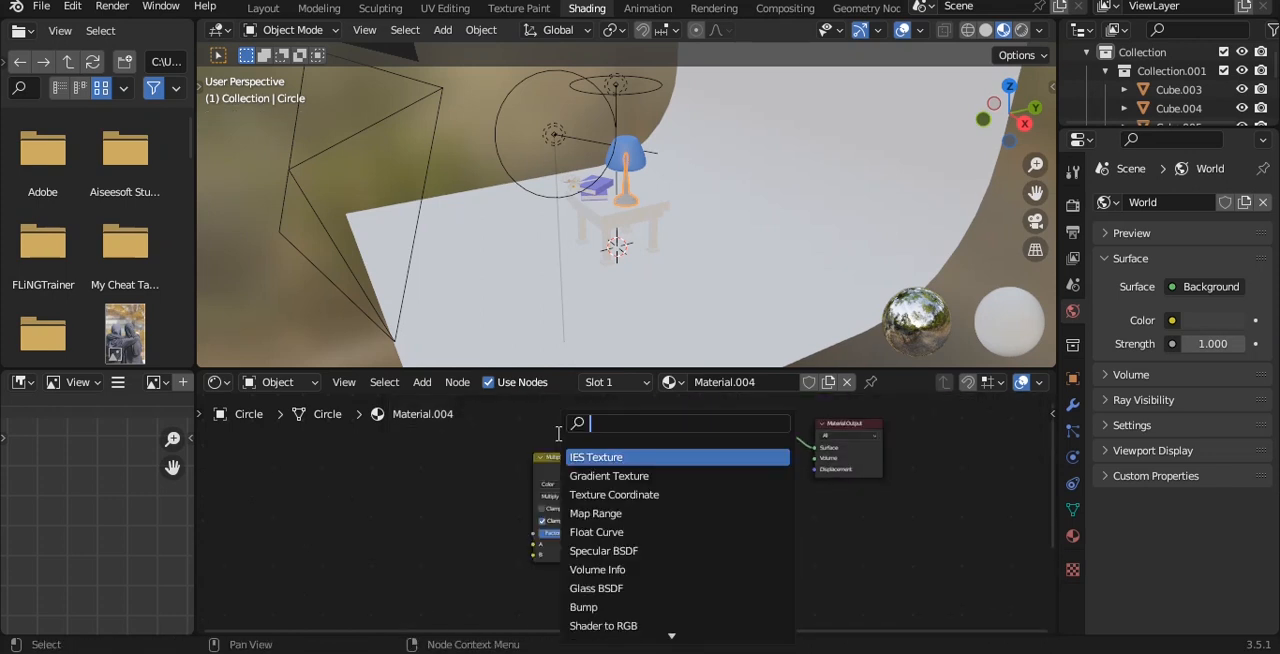
{"action": "key", "text": "Return"}
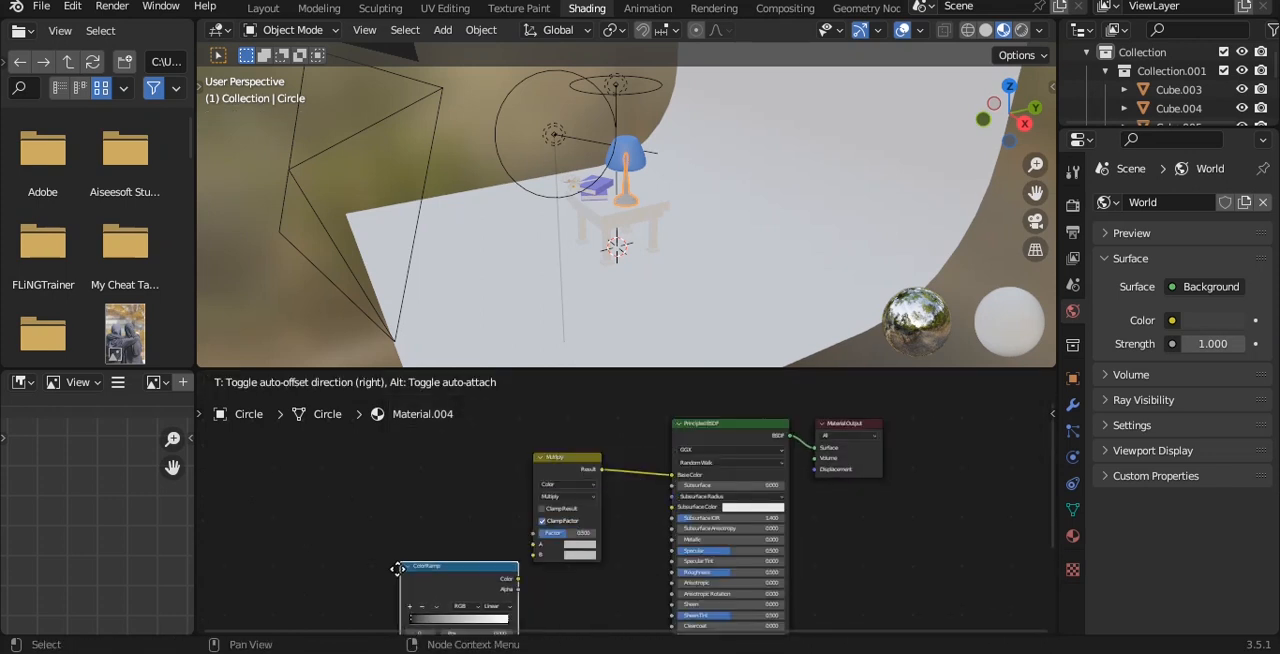
{"action": "left_click", "coordinate": [374, 562]}
{"action": "scroll", "coordinate": [598, 558], "scroll_direction": "up", "scroll_amount": 2}
{"action": "left_click_drag", "start_coordinate": [596, 558], "coordinate": [684, 505], "text": "alt"}
{"action": "scroll", "coordinate": [624, 486], "scroll_direction": "up", "scroll_amount": 2}
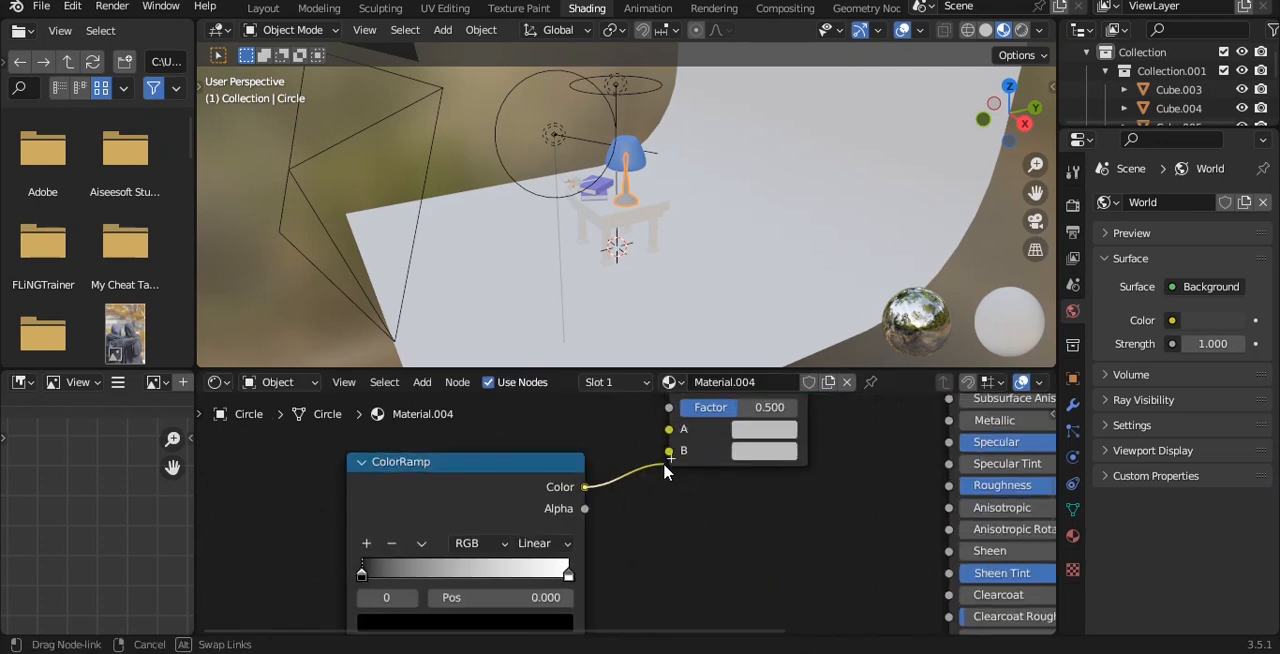
{"action": "scroll", "coordinate": [612, 477], "scroll_direction": "down", "scroll_amount": 6}
{"action": "middle_click_drag", "start_coordinate": [602, 484], "coordinate": [670, 508]}
Step: Add an Ambient Occlusion node and place it before the ColorRamp
{"action": "key", "text": "shift+a"}
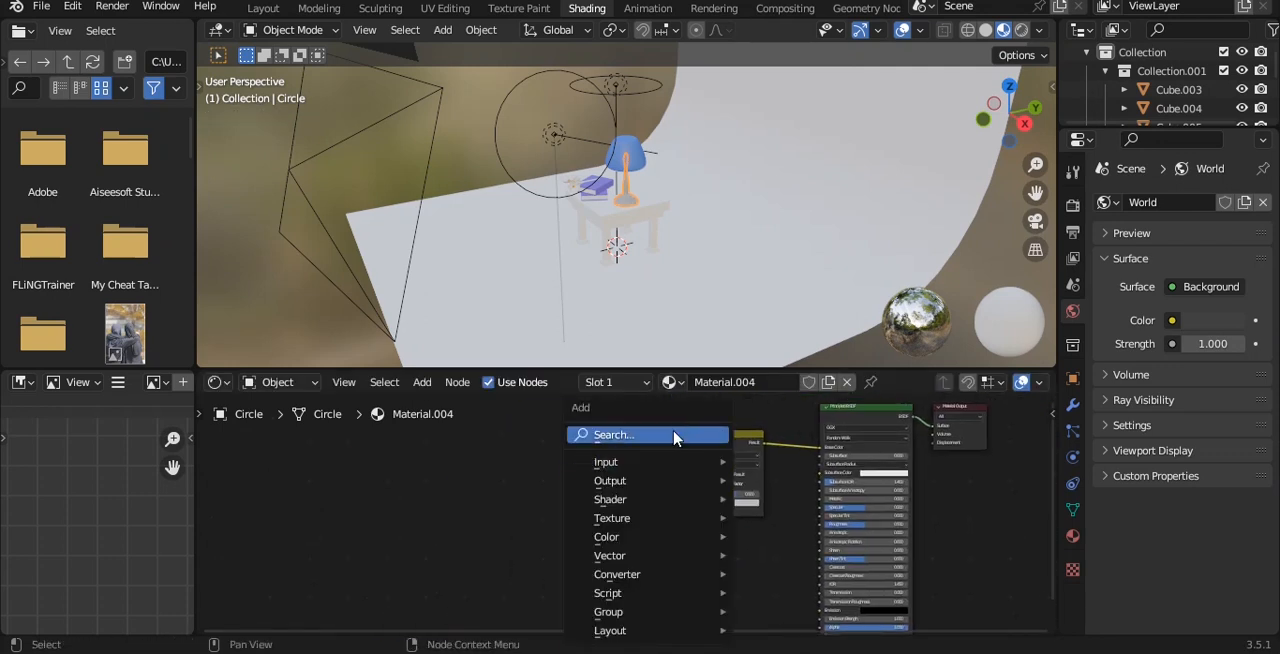
{"action": "left_click", "coordinate": [675, 432]}
{"action": "key", "text": "Down"}
{"action": "key", "text": "Return"}
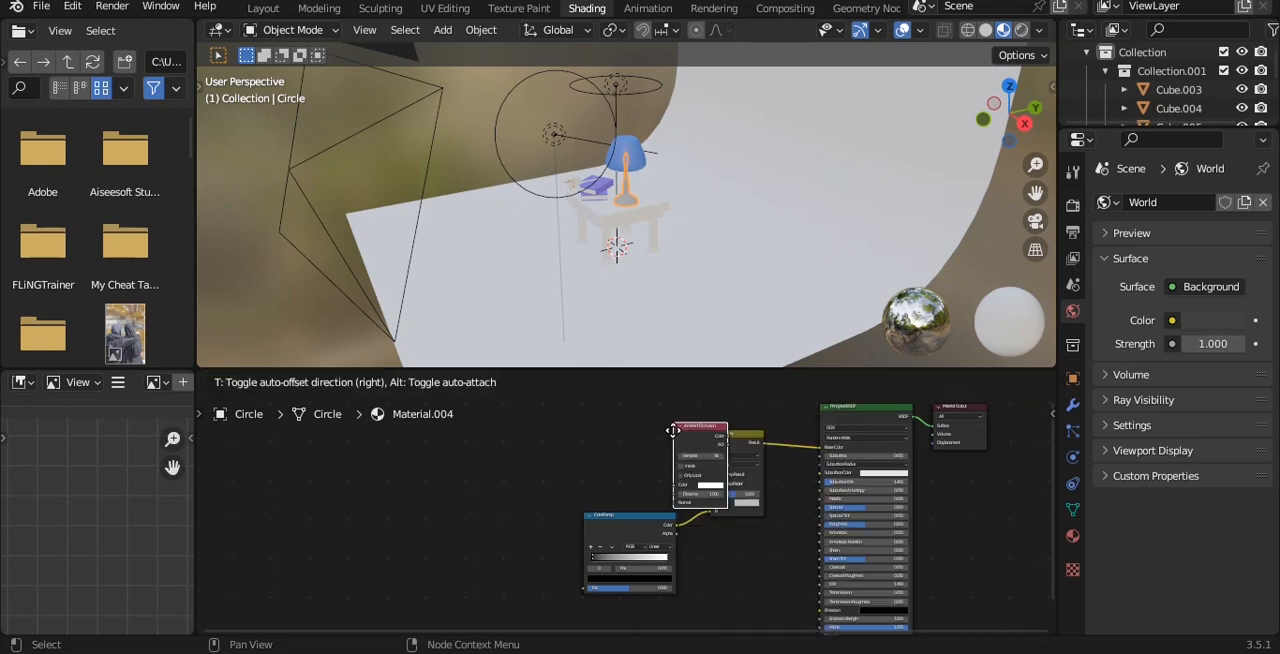
{"action": "left_click", "coordinate": [519, 465]}
{"action": "scroll", "coordinate": [615, 511], "scroll_direction": "up", "scroll_amount": 8}
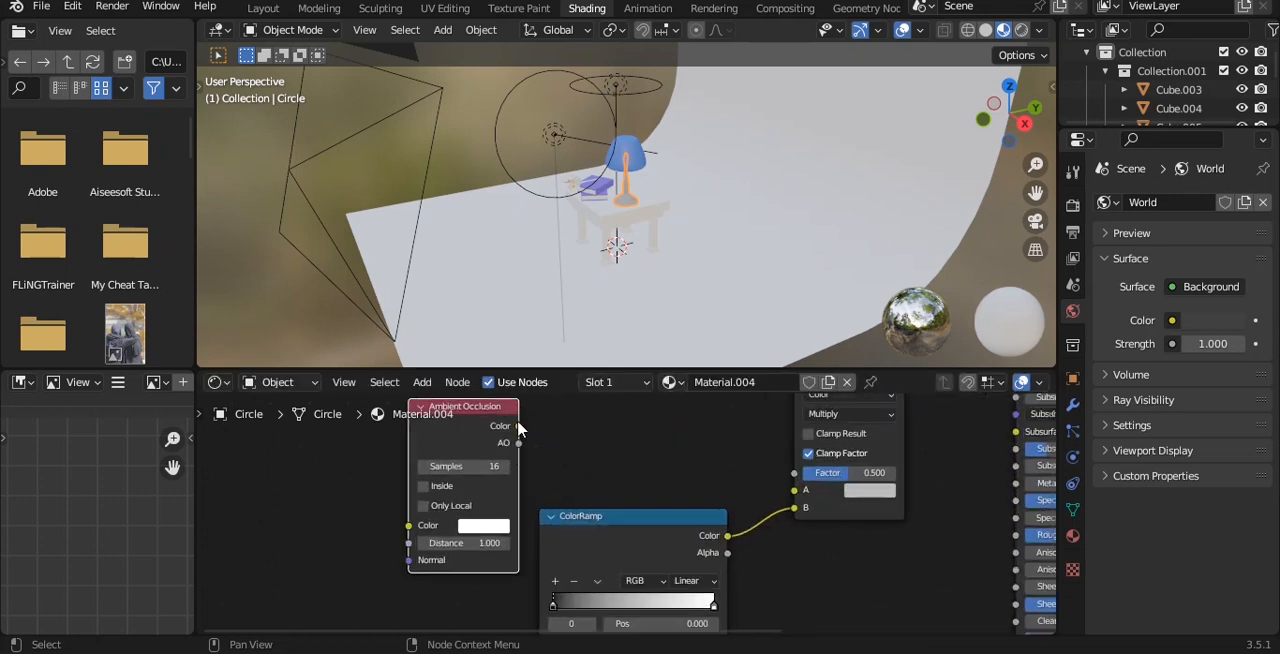
Step: Connect the Ambient Occlusion node's Color to the Multiply node's A input and its AO output to the ColorRamp's Fac
{"action": "left_click_drag", "start_coordinate": [626, 532], "coordinate": [654, 531]}
{"action": "scroll", "coordinate": [654, 531], "scroll_direction": "down", "scroll_amount": 1}
{"action": "middle_click_drag", "start_coordinate": [611, 543], "coordinate": [620, 505]}
{"action": "left_click_drag", "start_coordinate": [506, 470], "coordinate": [454, 523]}
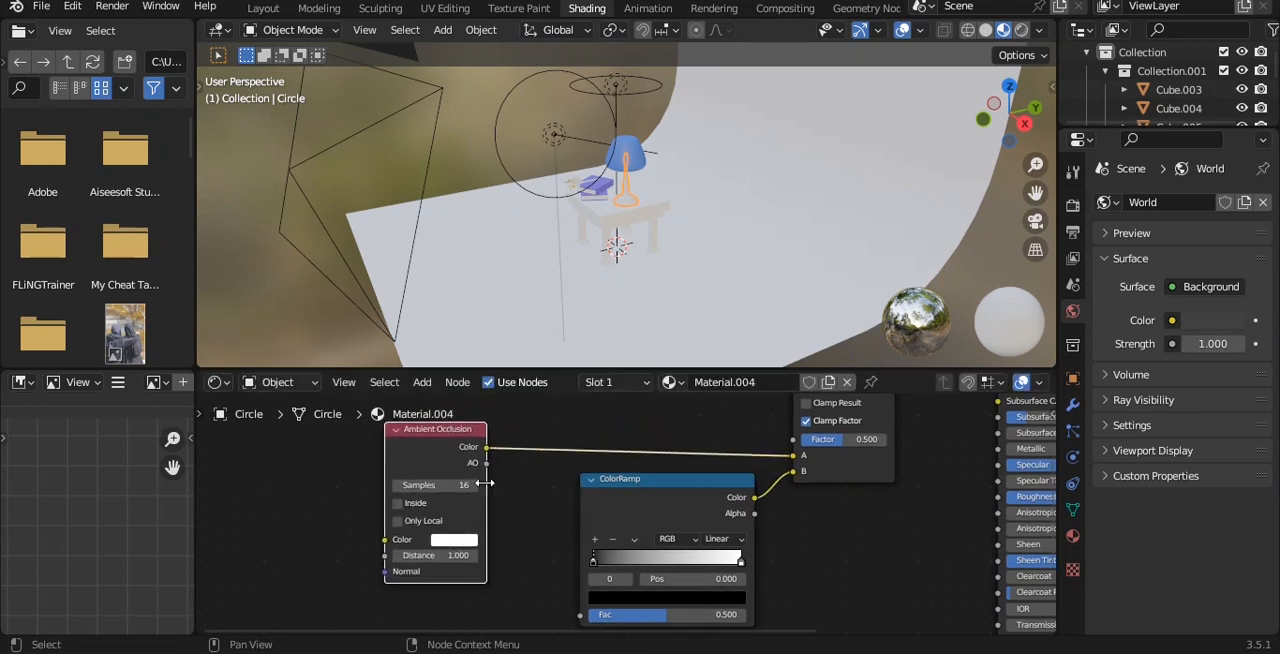
{"action": "left_click_drag", "start_coordinate": [588, 602], "coordinate": [583, 555]}
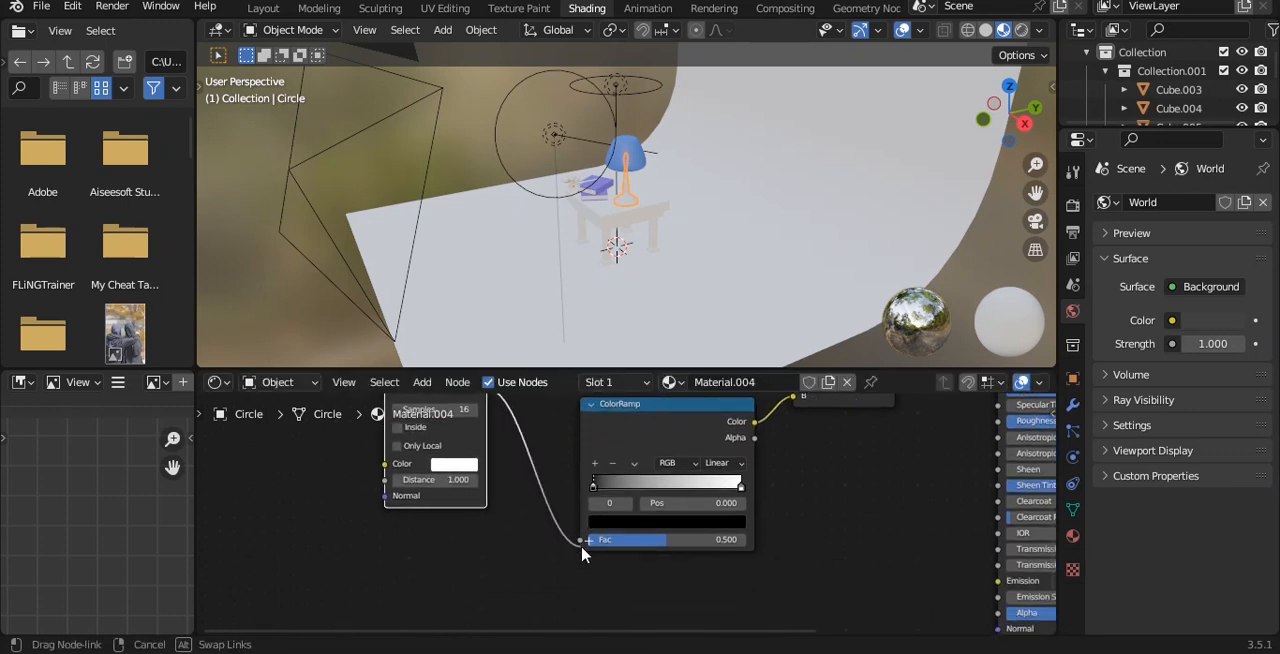
Step: Show the camera view with rendered shading in the Shading workspace and save the file
{"action": "key", "text": "KP_0"}
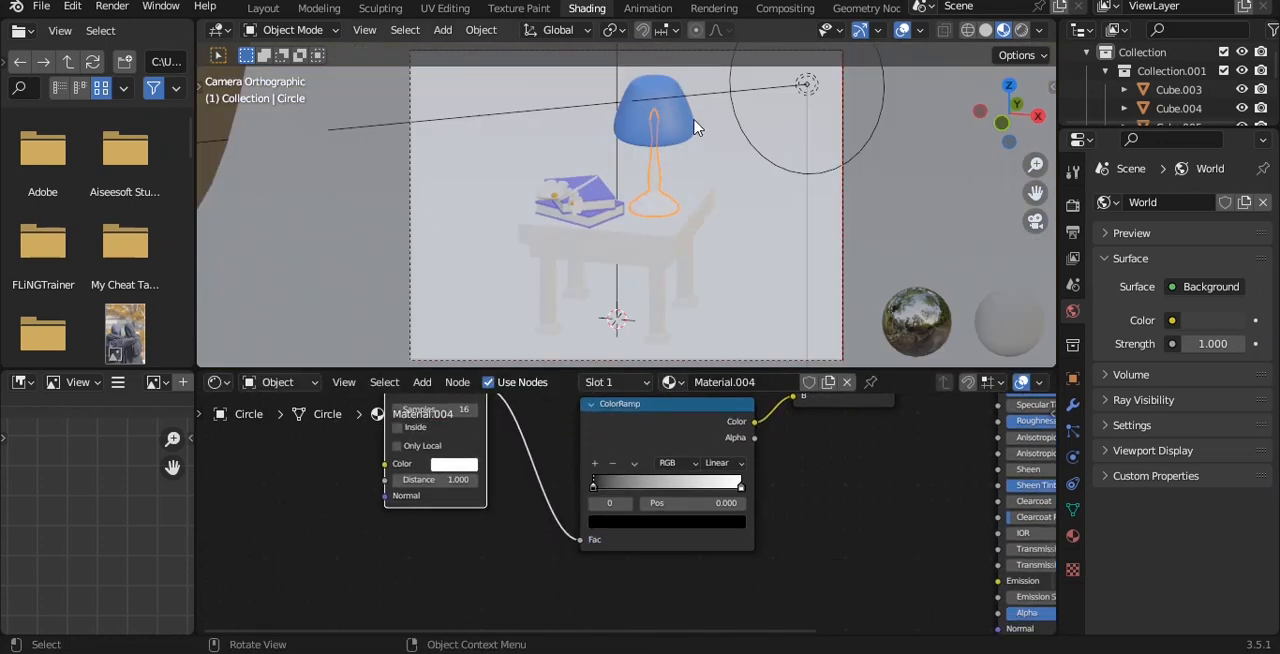
{"action": "left_click", "coordinate": [1020, 32]}
{"action": "key", "text": "ctrl+s"}
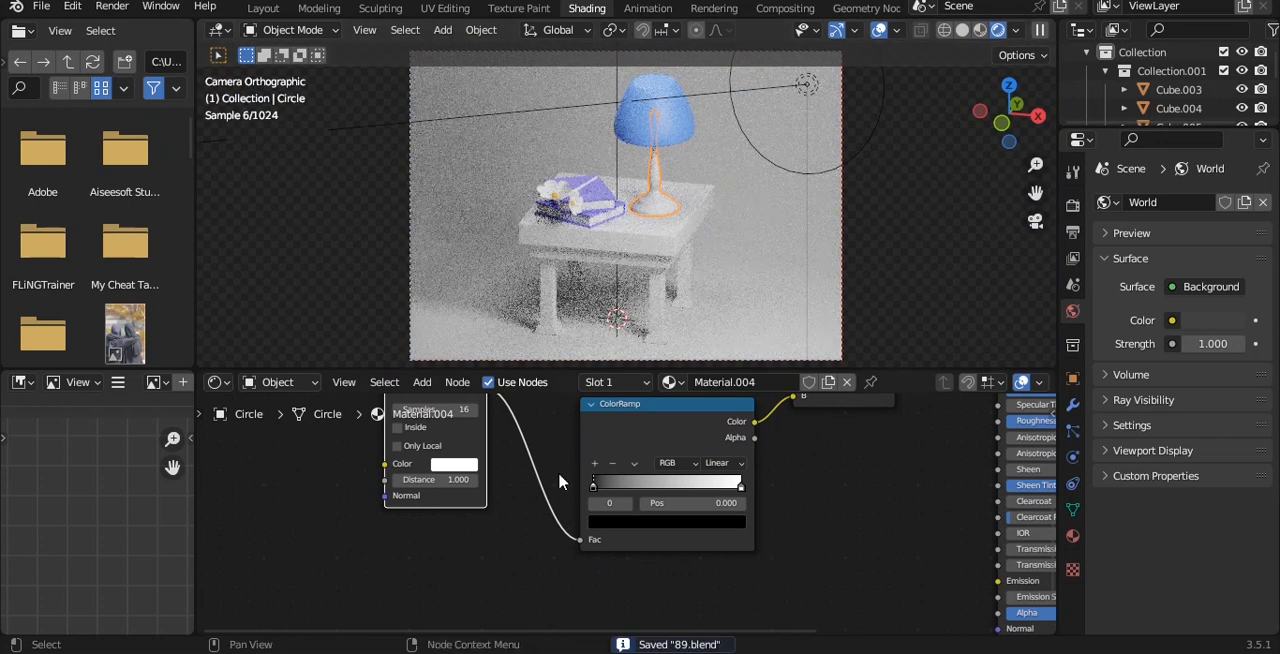
Step: Set the Ambient Occlusion node's color in the lamp base material to orange
{"action": "scroll", "coordinate": [400, 447], "scroll_direction": "up", "scroll_amount": 2}
{"action": "left_click", "coordinate": [403, 447]}
{"action": "mouse_move", "coordinate": [450, 238]}
{"action": "left_mouse_down"}
{"action": "mouse_move", "coordinate": [432, 279]}
{"action": "mouse_move", "coordinate": [413, 277]}
{"action": "left_mouse_up"}
{"action": "scroll", "coordinate": [829, 177], "scroll_direction": "up", "scroll_amount": 5}
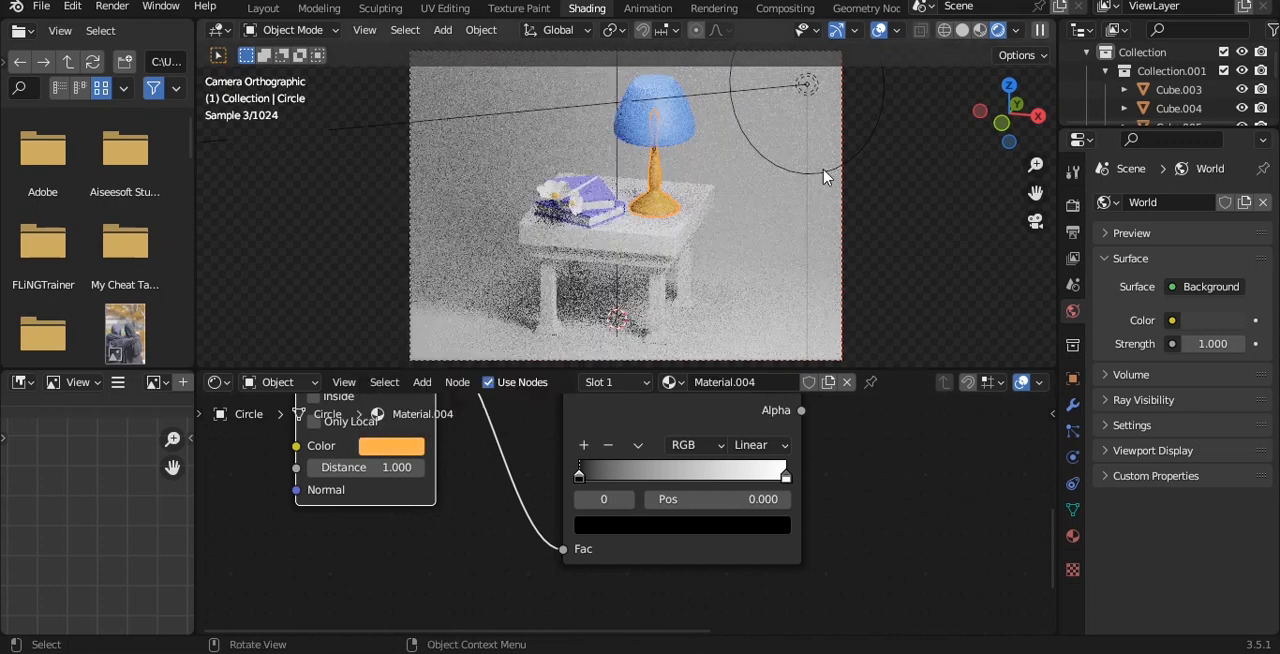
Step: Link the lamp base's material to the table and save the file
{"action": "left_click", "coordinate": [720, 271]}
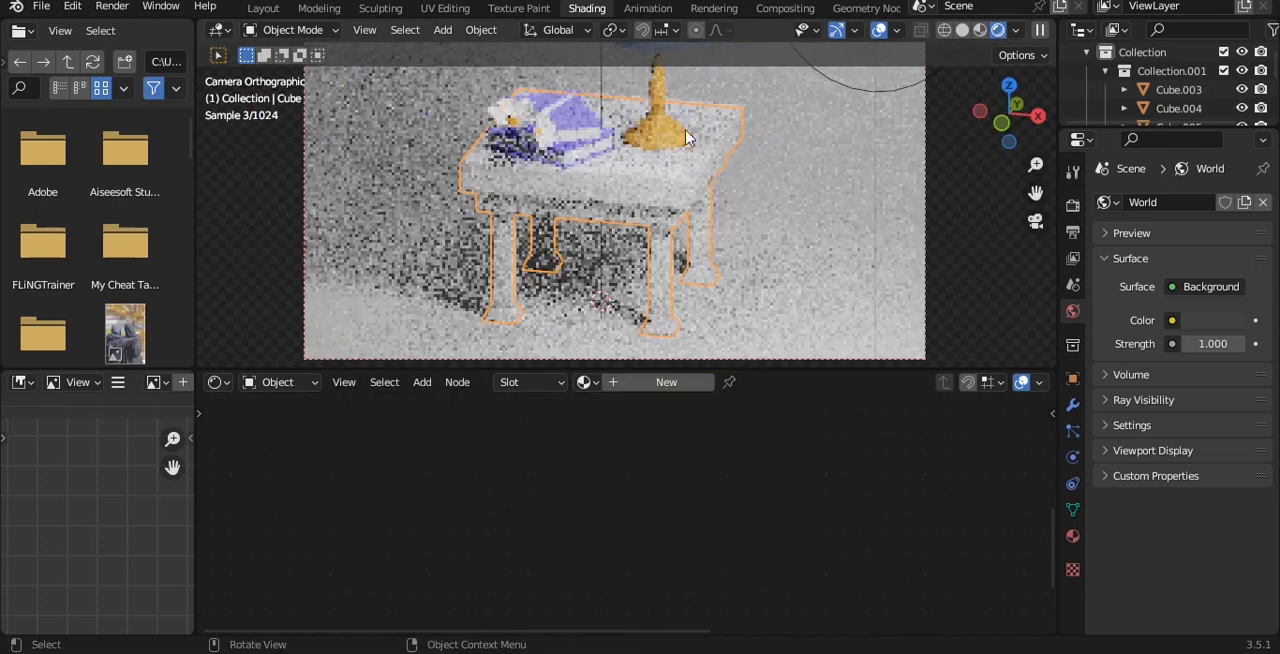
{"action": "left_click", "coordinate": [697, 149], "text": "shift"}
{"action": "key", "text": "ctrl+l"}
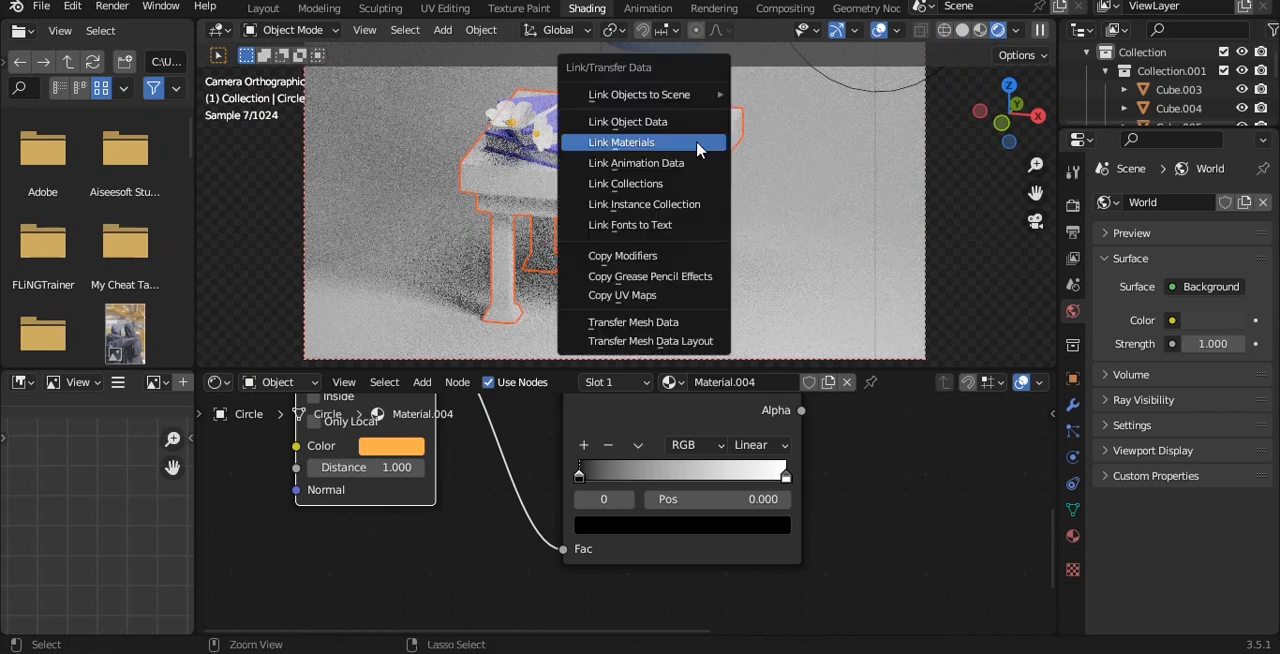
{"action": "left_click", "coordinate": [697, 149]}
{"action": "left_click", "coordinate": [931, 217]}
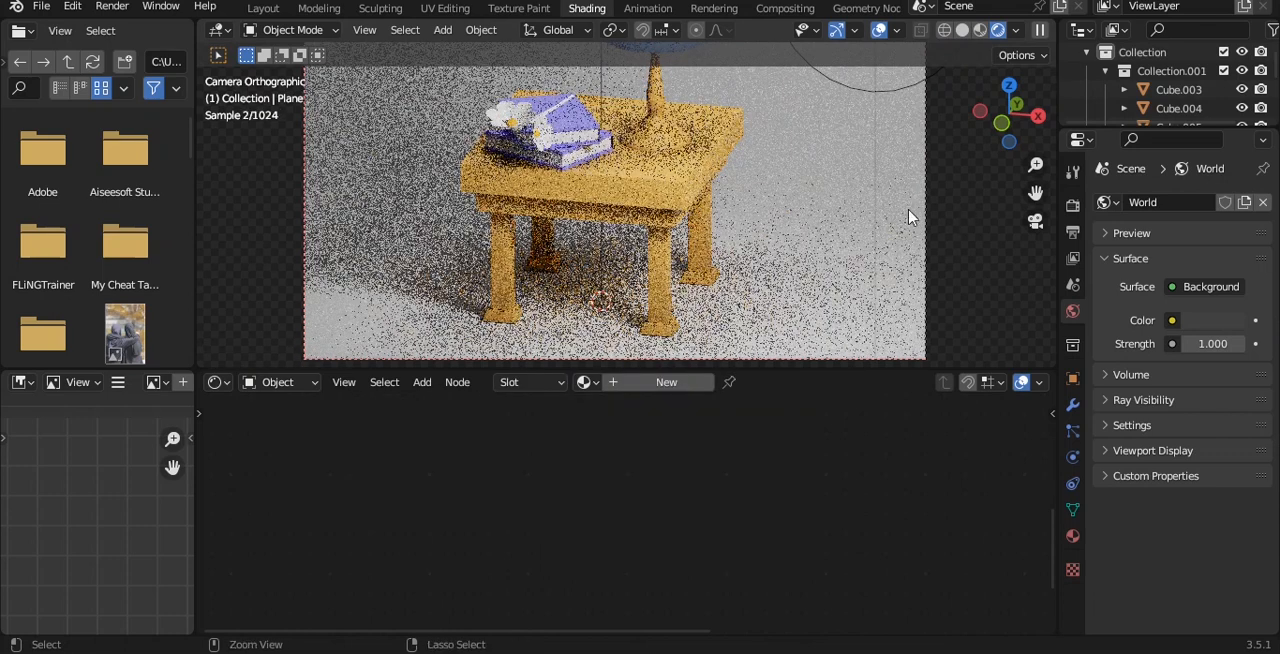
{"action": "key", "text": "ctrl+s"}
Step: Make the lower book's cover material a single-user copy and set its base color to red
{"action": "middle_click_drag", "start_coordinate": [633, 153], "coordinate": [605, 232], "text": "shift"}
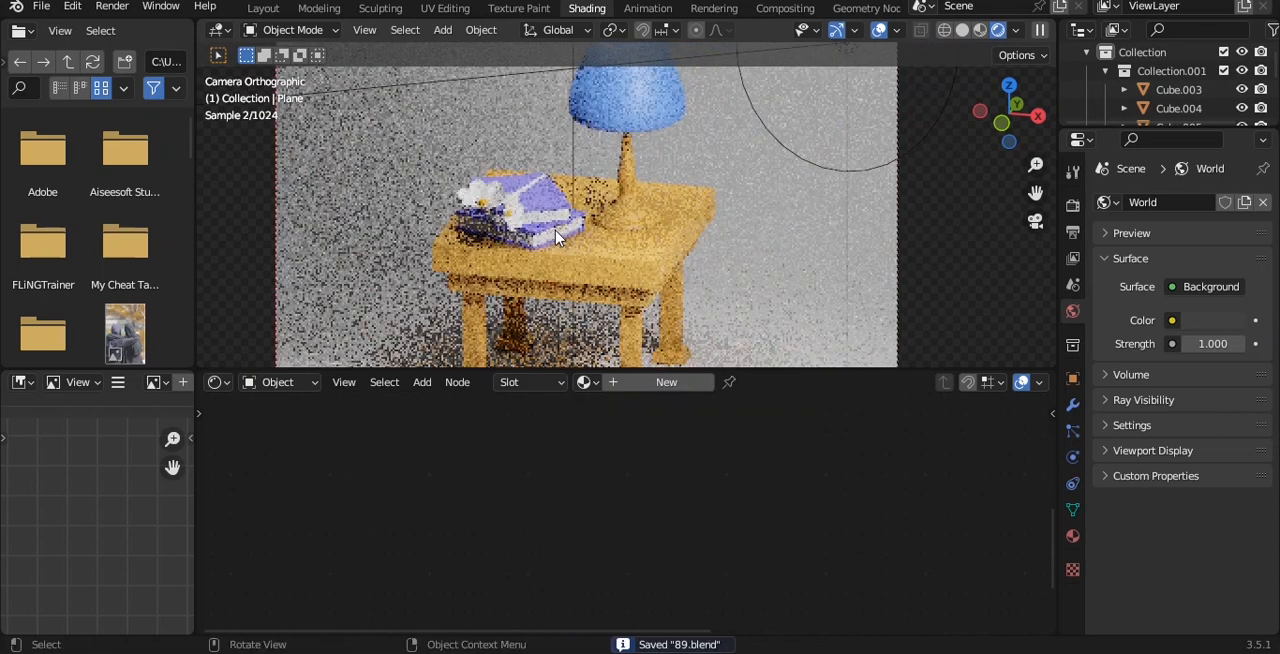
{"action": "left_click", "coordinate": [555, 230]}
{"action": "left_click", "coordinate": [1073, 536]}
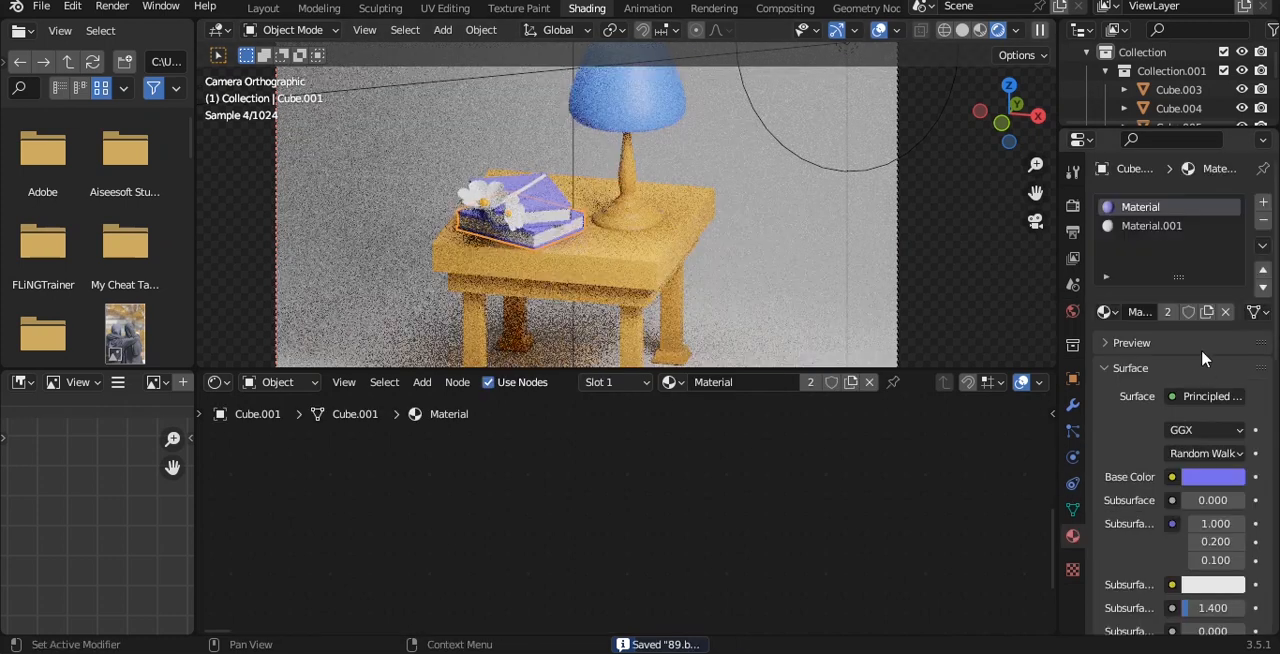
{"action": "left_click", "coordinate": [1212, 477]}
{"action": "left_click", "coordinate": [1167, 312]}
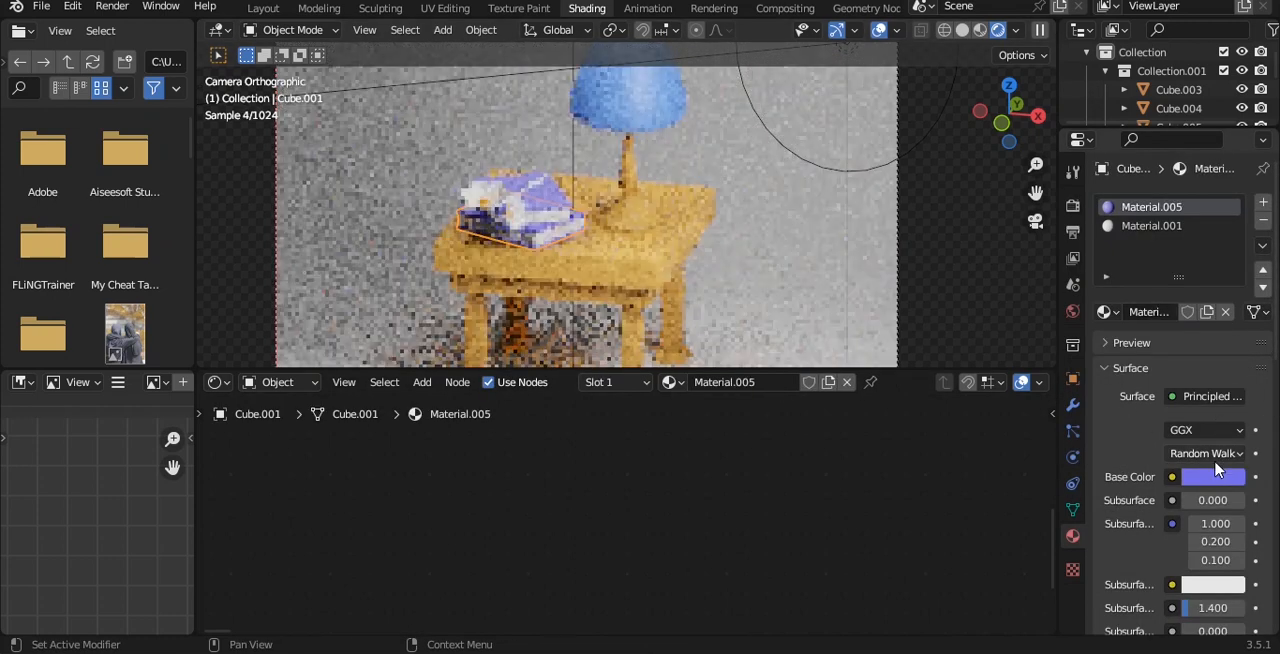
{"action": "left_click", "coordinate": [1212, 477]}
{"action": "left_click", "coordinate": [1232, 302]}
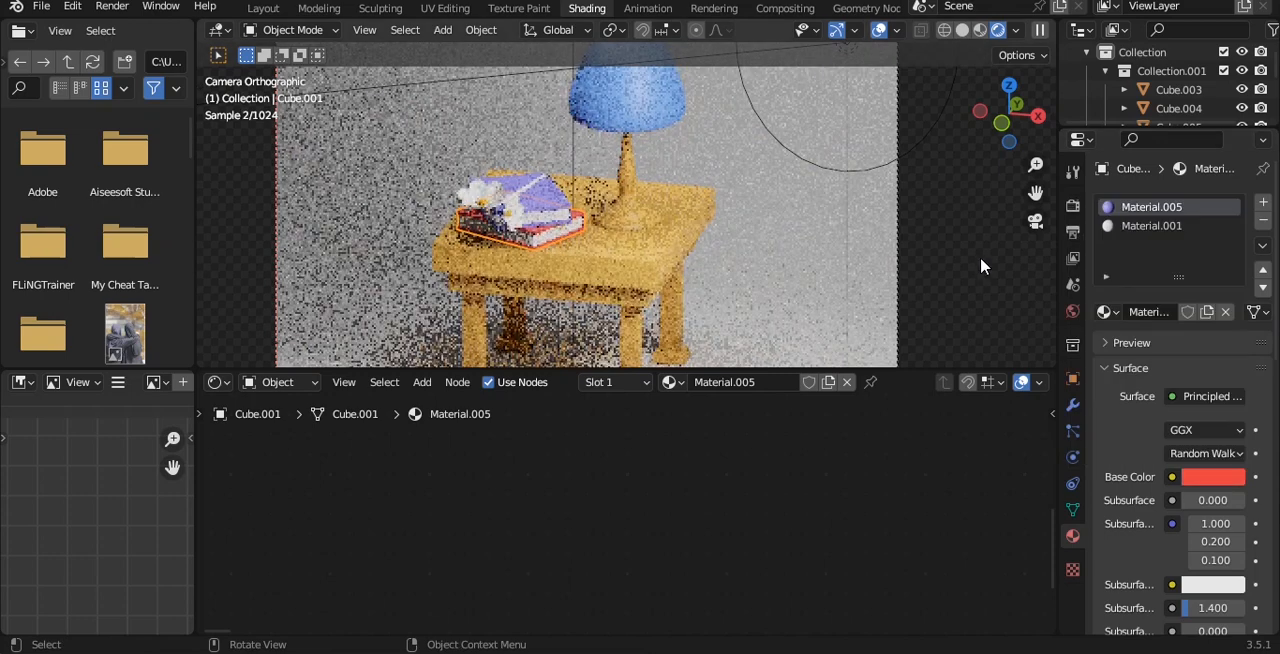
Step: In the Layout workspace, give the curved backdrop a new material with a light sandy-yellow base color and save the file
{"action": "left_click", "coordinate": [980, 257]}
{"action": "scroll", "coordinate": [526, 152], "scroll_direction": "down", "scroll_amount": 2}
{"action": "left_click", "coordinate": [263, 9]}
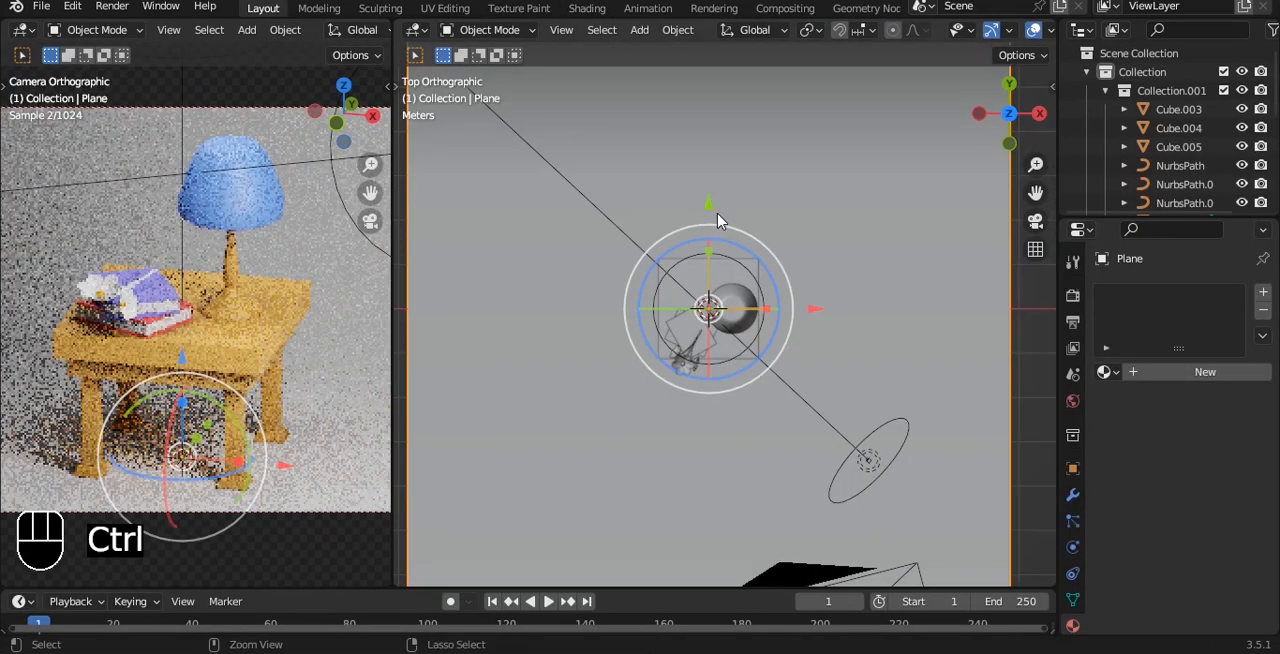
{"action": "key", "text": "ctrl+s"}
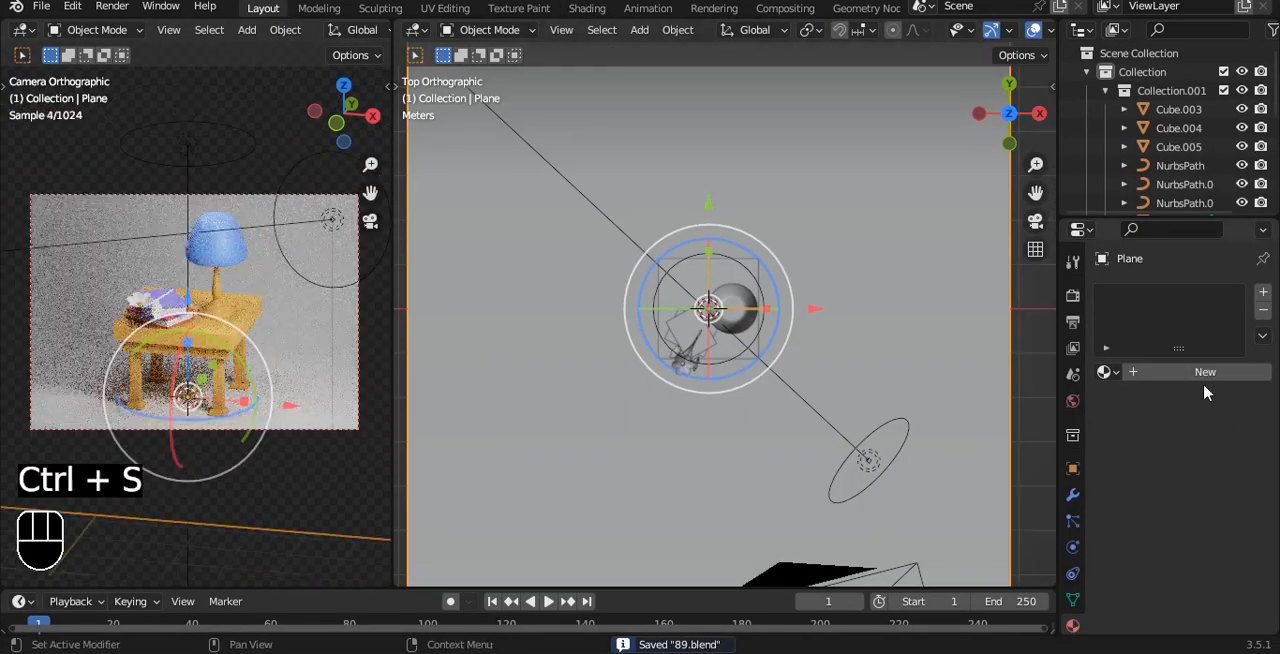
{"action": "left_click", "coordinate": [1204, 372]}
{"action": "left_click", "coordinate": [1213, 537]}
{"action": "left_click", "coordinate": [1130, 359]}
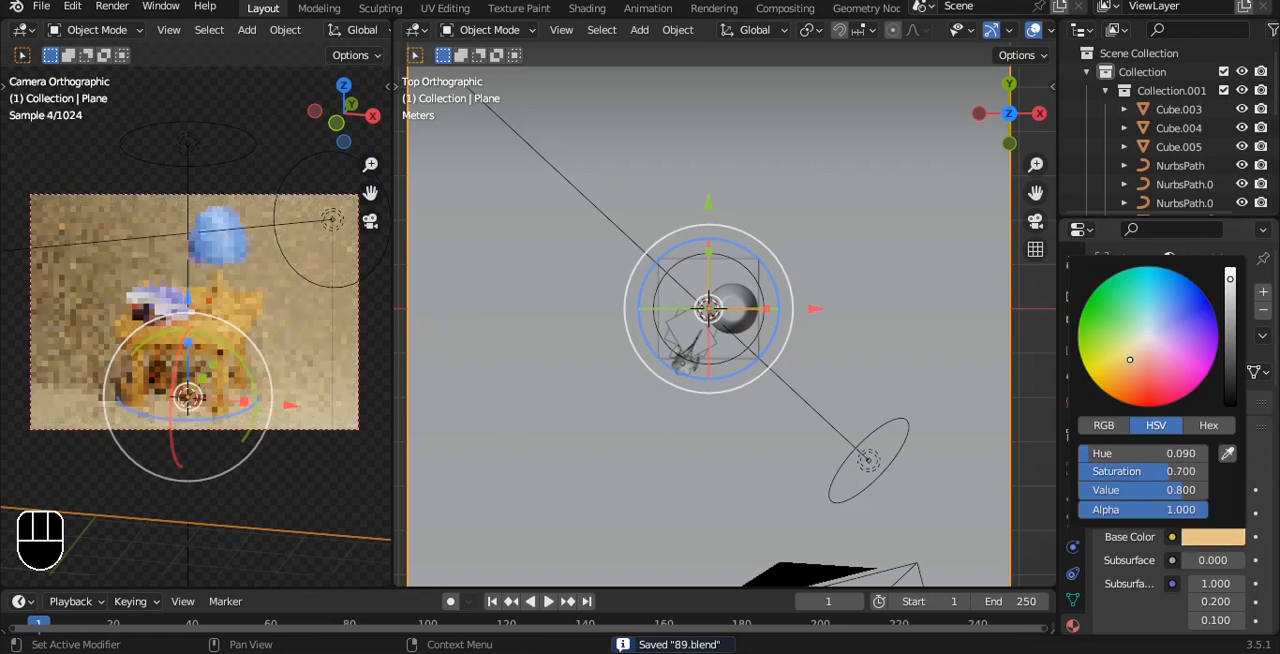
{"action": "left_click_drag", "start_coordinate": [1130, 359], "coordinate": [1125, 356]}
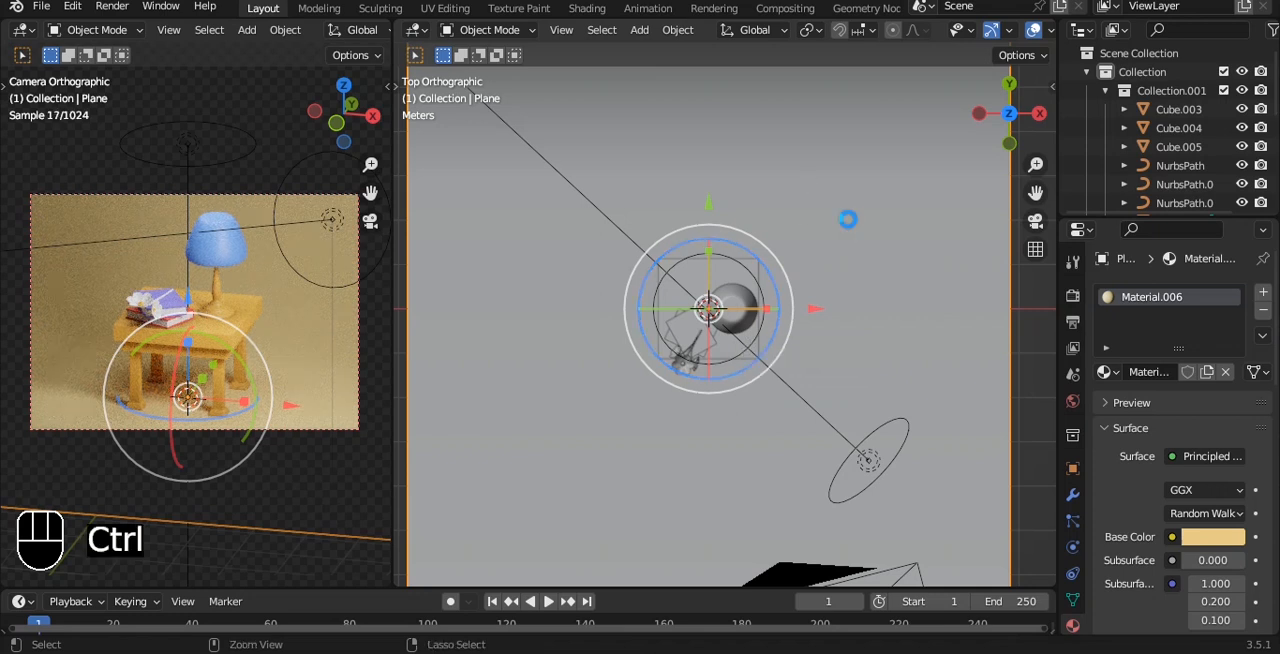
{"action": "key", "text": "ctrl+s"}
Step: In front view, duplicate the 500 W disk area light along X to the opposite side of the table
{"action": "key", "text": "grave"}
{"action": "left_click", "coordinate": [803, 189]}
{"action": "left_click", "coordinate": [831, 263]}
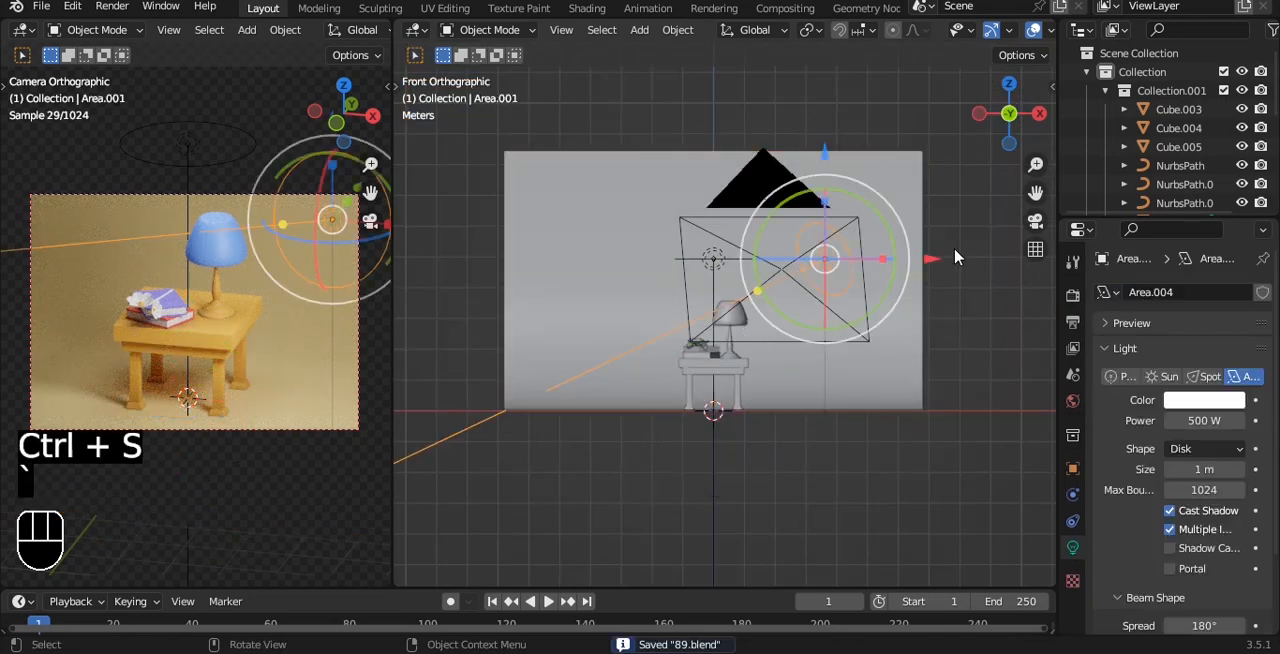
{"action": "key", "text": "shift+d"}
{"action": "key", "text": "x"}
{"action": "left_click", "coordinate": [748, 270]}
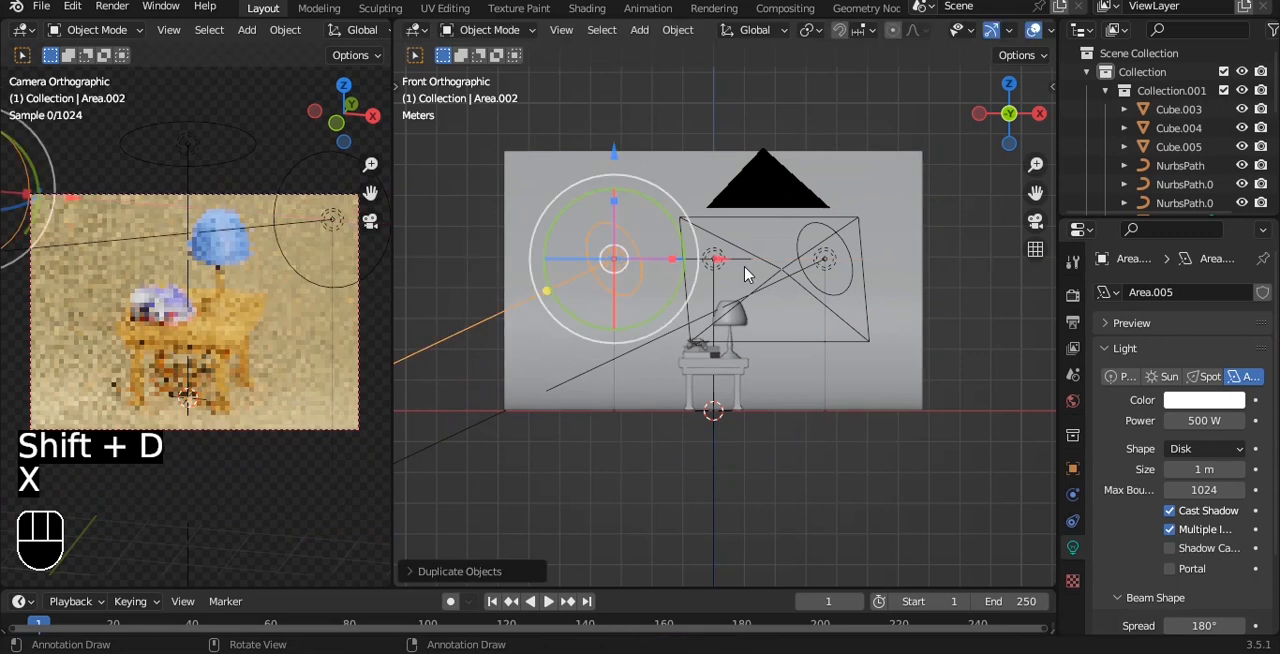
Step: In top view, aim the duplicated light at the table and adjust its rotation and its position along Y
{"action": "key", "text": "KP_7"}
{"action": "key", "text": "shift+t"}
{"action": "left_click", "coordinate": [748, 297]}
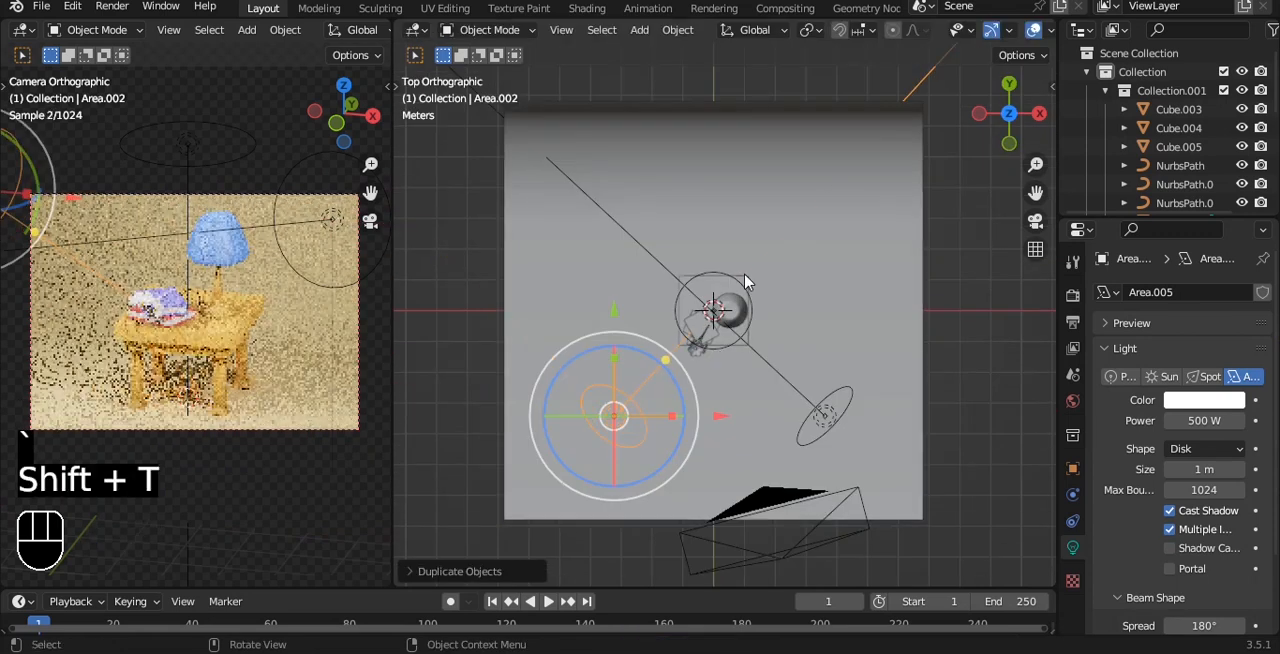
{"action": "key", "text": "g"}
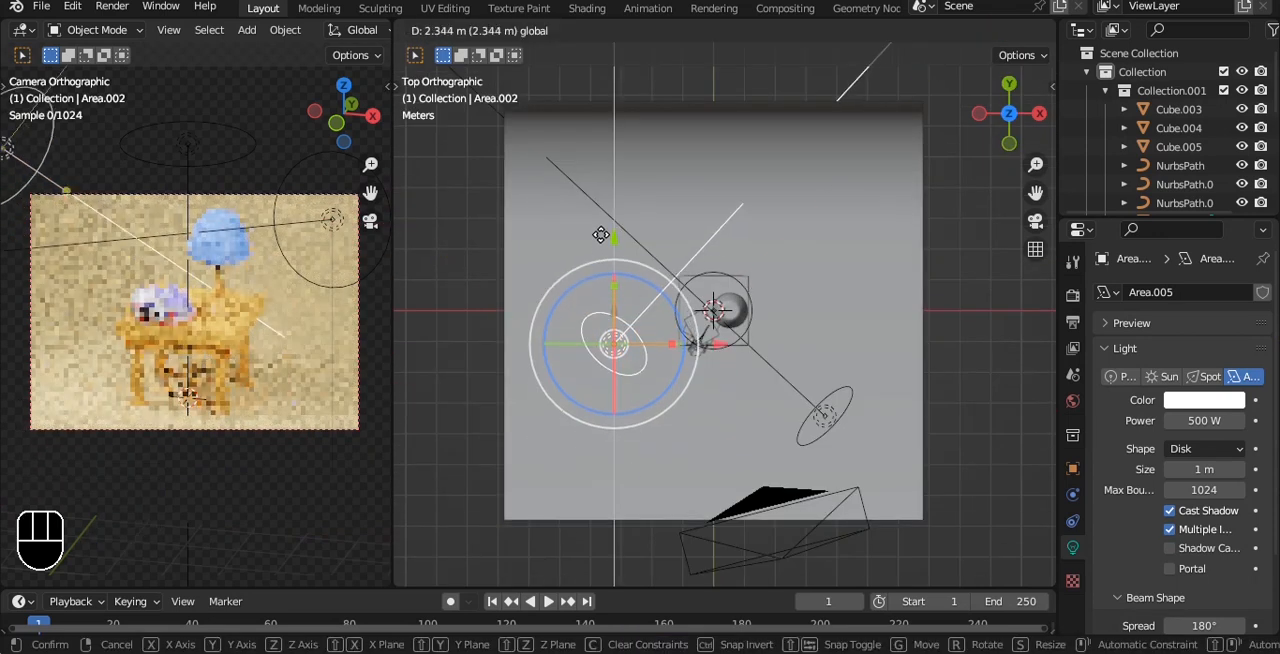
{"action": "left_click", "coordinate": [674, 297]}
{"action": "key", "text": "r"}
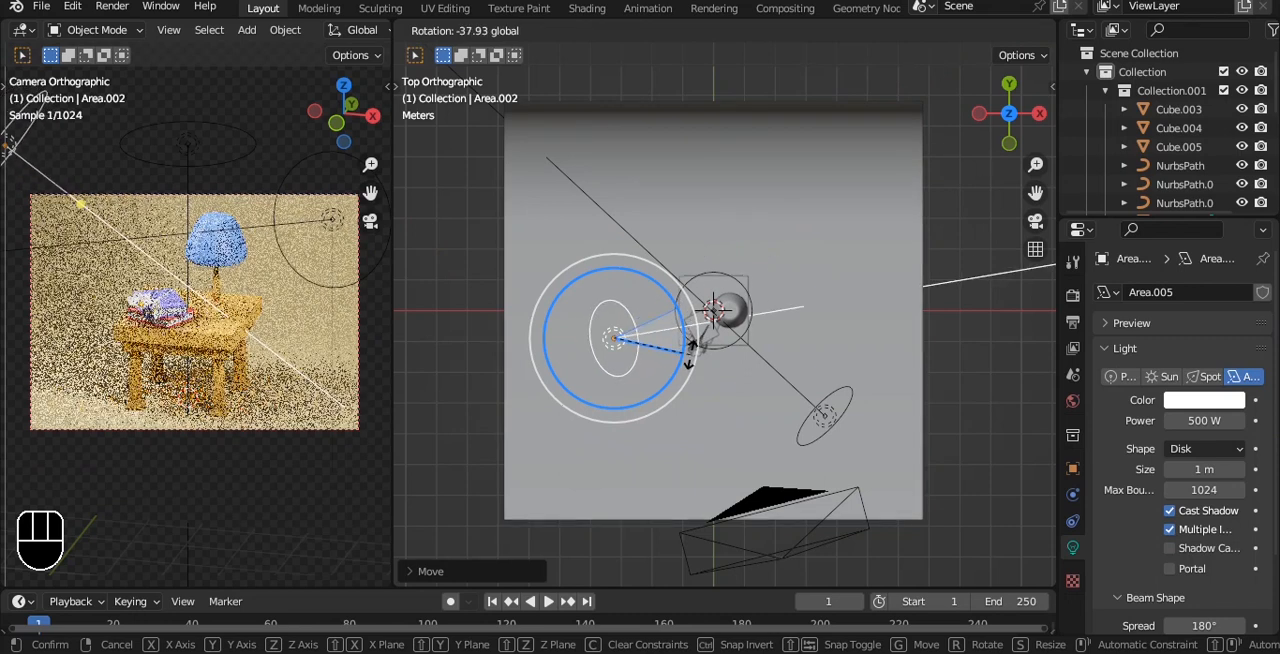
{"action": "left_click", "coordinate": [686, 320]}
{"action": "left_click_drag", "start_coordinate": [619, 248], "coordinate": [619, 290]}
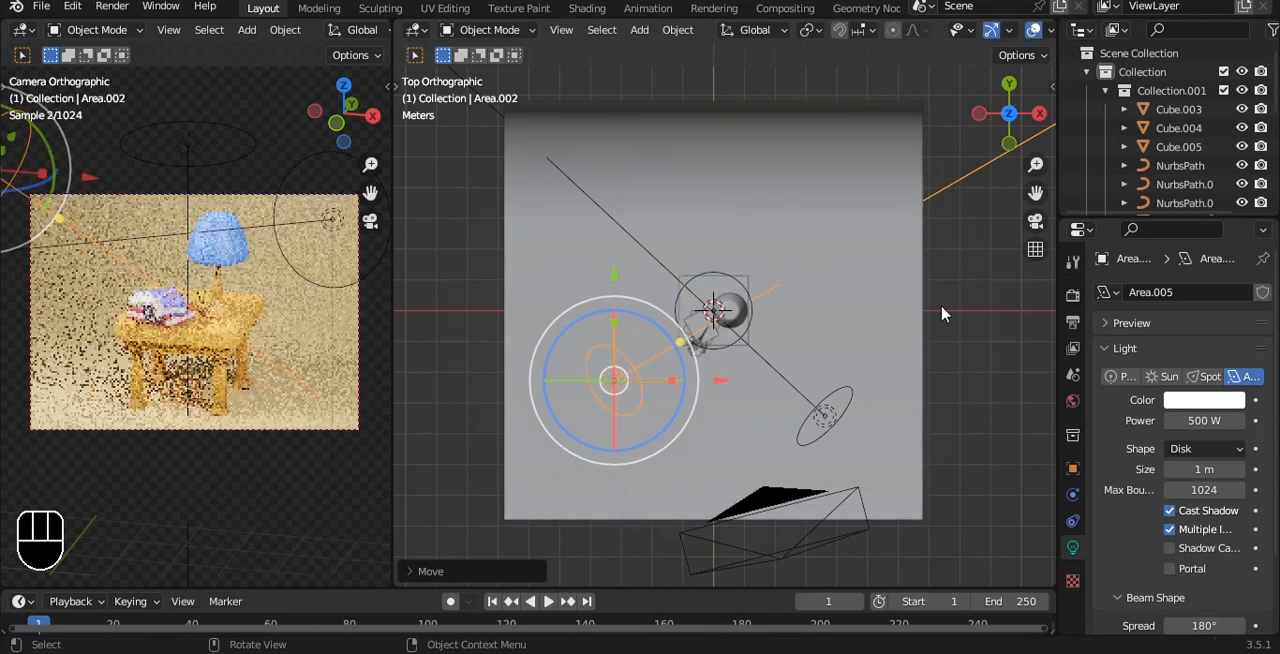
Step: Check the render device choices and set the Color Management look to Very High Contrast
{"action": "left_click", "coordinate": [1072, 295]}
{"action": "left_click", "coordinate": [1222, 339]}
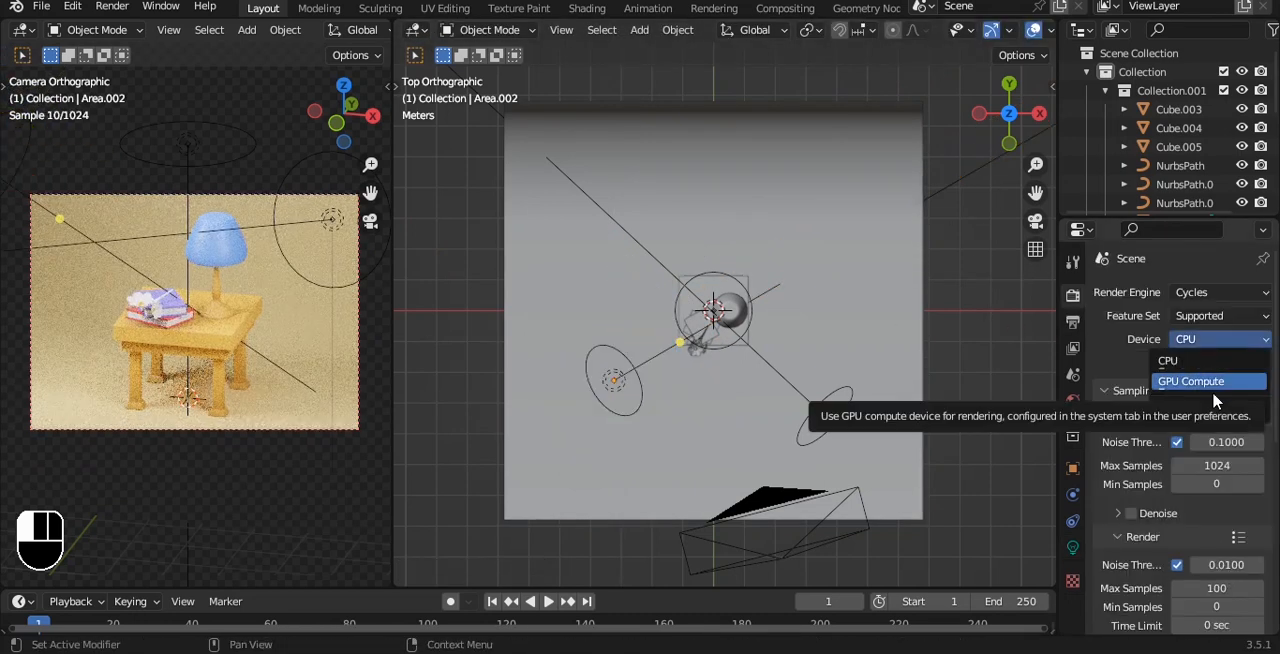
{"action": "left_click", "coordinate": [1212, 385]}
{"action": "scroll", "coordinate": [1205, 455], "scroll_direction": "down", "scroll_amount": 8}
{"action": "left_click", "coordinate": [1187, 620]}
{"action": "scroll", "coordinate": [1192, 575], "scroll_direction": "down", "scroll_amount": 5}
{"action": "left_click", "coordinate": [1205, 530]}
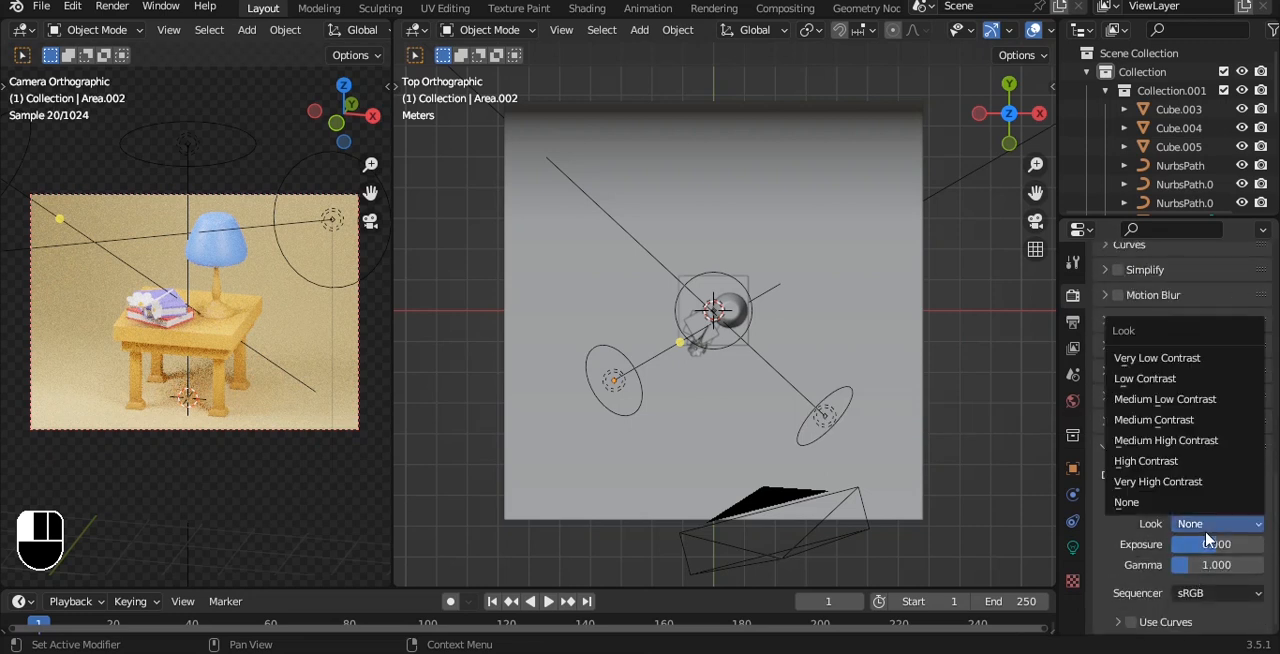
{"action": "left_click", "coordinate": [1208, 484]}
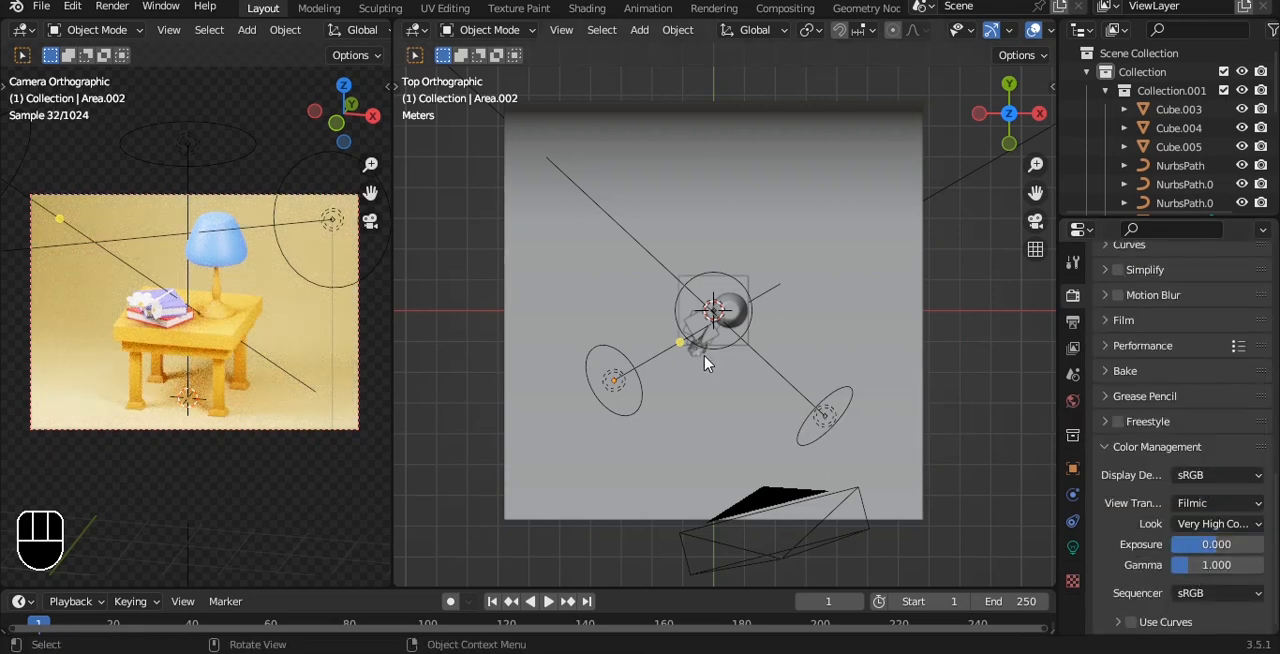
Step: Set the duplicated area light's power to 150 W and save the file
{"action": "scroll", "coordinate": [715, 361], "scroll_direction": "up", "scroll_amount": 1}
{"action": "left_click_drag", "start_coordinate": [730, 364], "coordinate": [738, 238], "text": "alt"}
{"action": "left_click", "coordinate": [576, 343]}
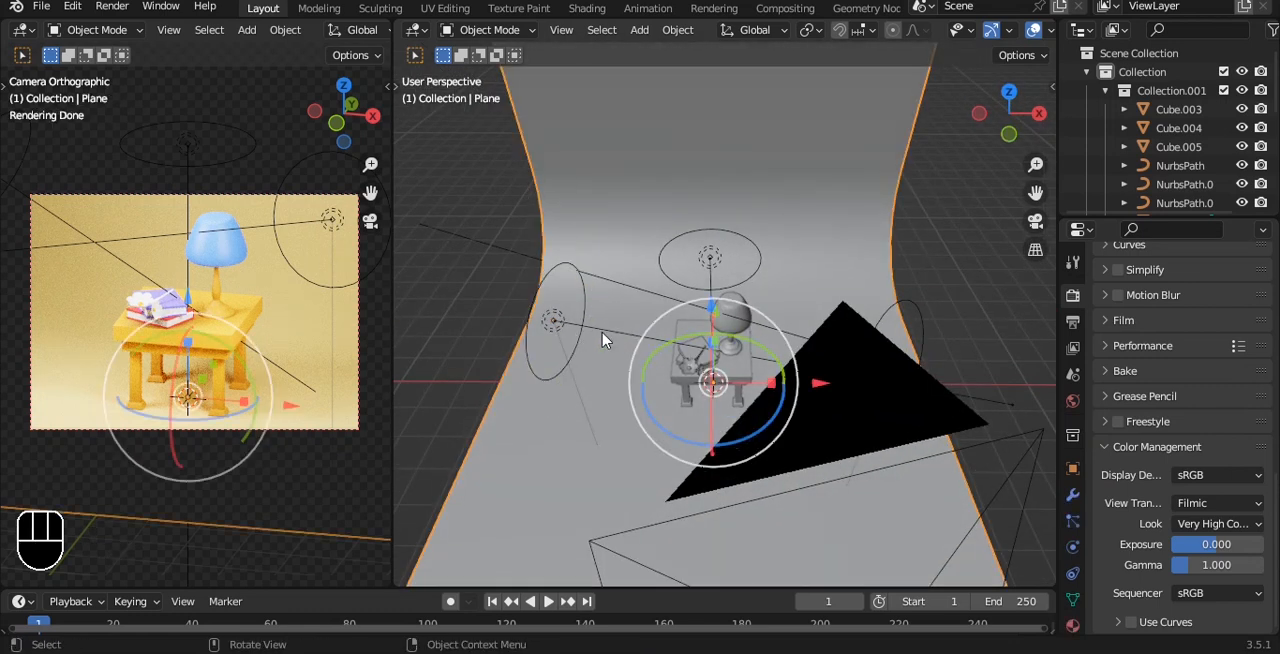
{"action": "left_click", "coordinate": [568, 330]}
{"action": "left_click", "coordinate": [1073, 548]}
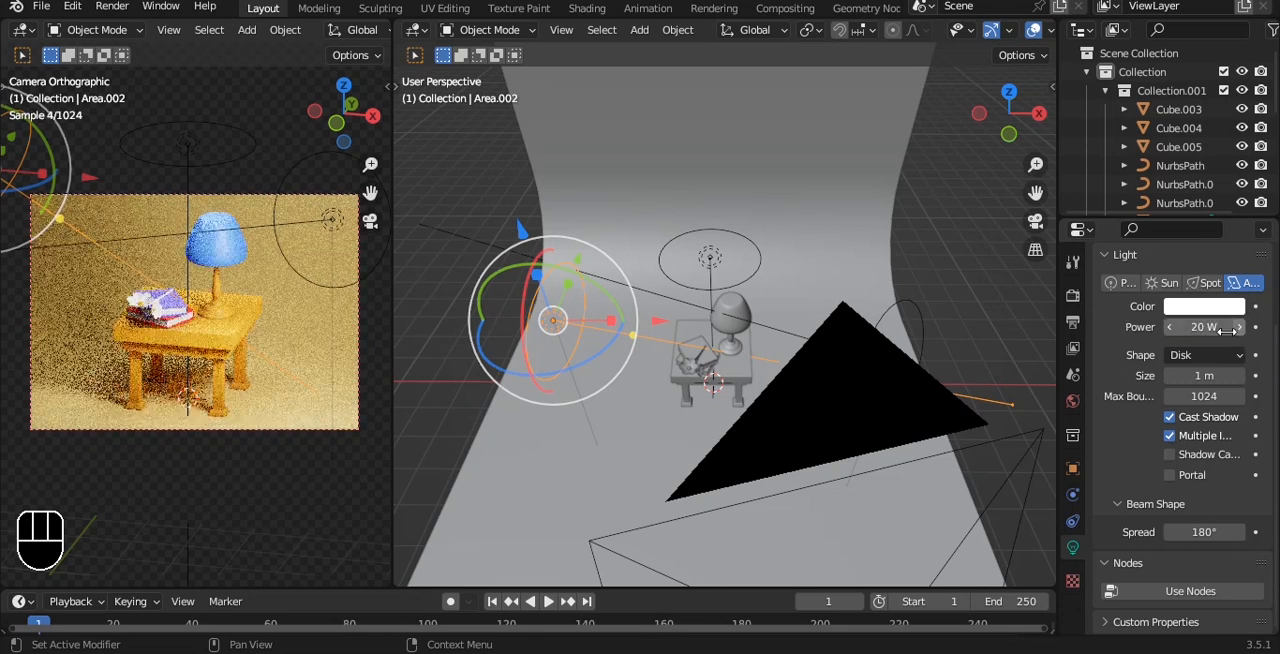
{"action": "left_click", "coordinate": [1211, 329]}
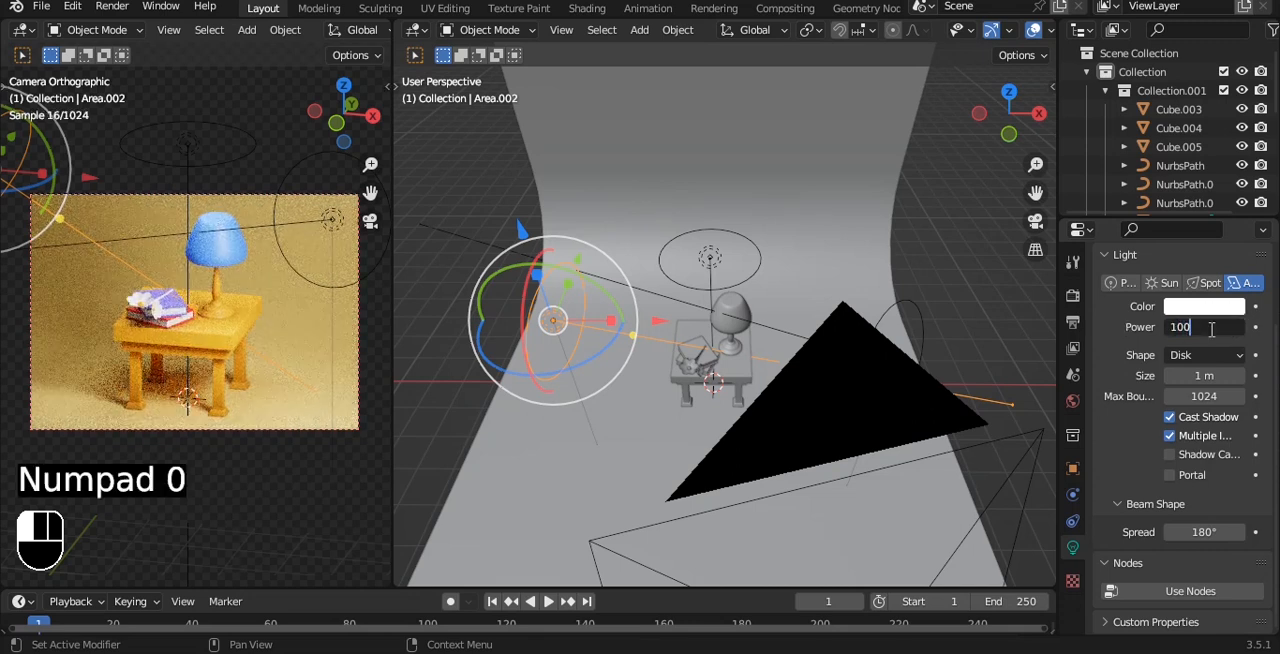
{"action": "type", "text": "100"}
{"action": "key", "text": "Return"}
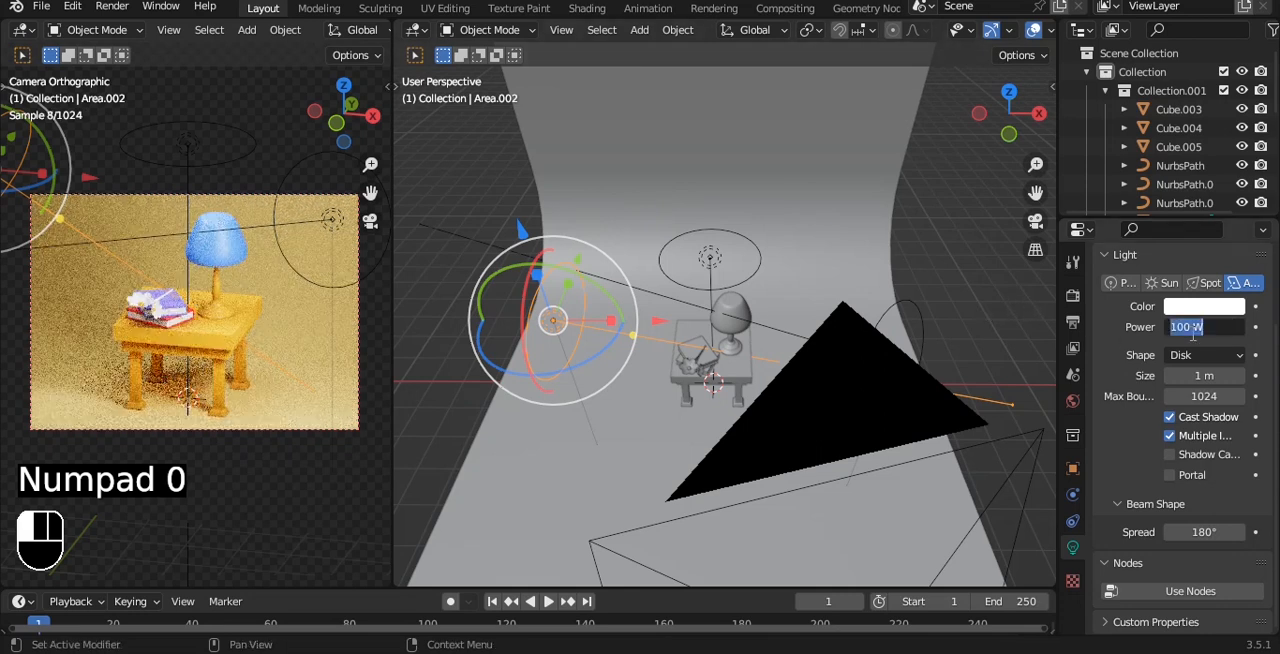
{"action": "type", "text": "150"}
{"action": "key", "text": "Return"}
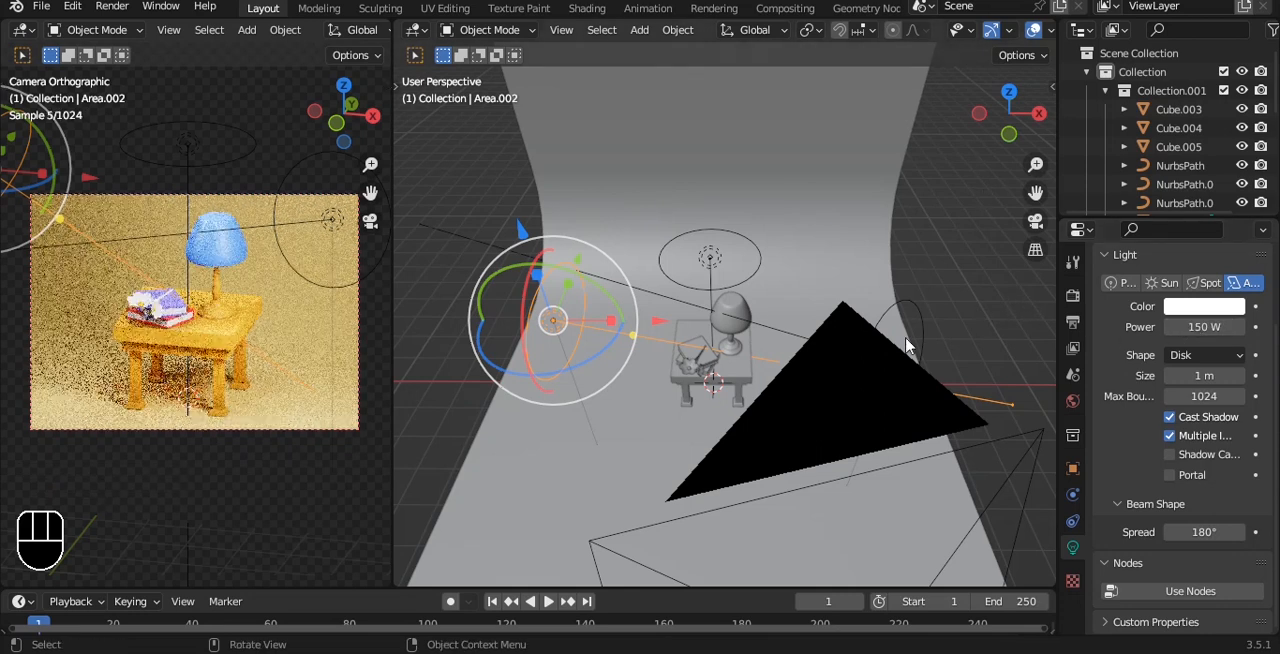
{"action": "left_click", "coordinate": [906, 345]}
{"action": "key", "text": "ctrl+s"}
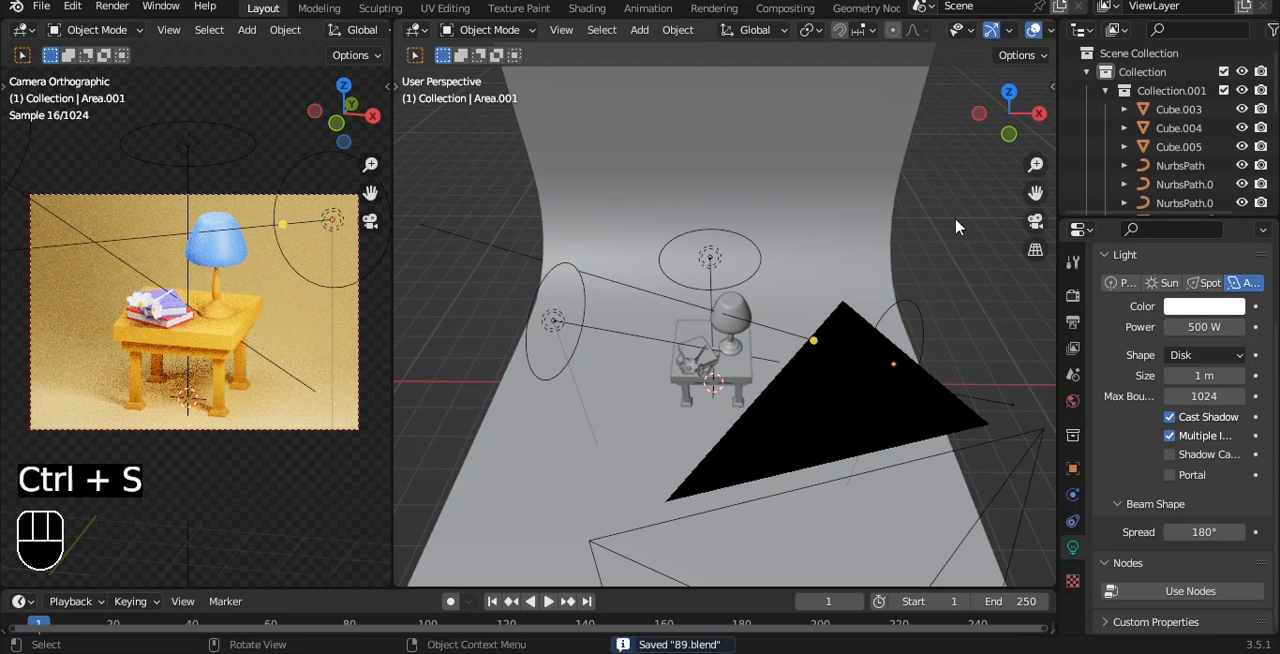
Step: Set the Cycles render device to GPU Compute and save the file
{"action": "left_click", "coordinate": [1072, 297]}
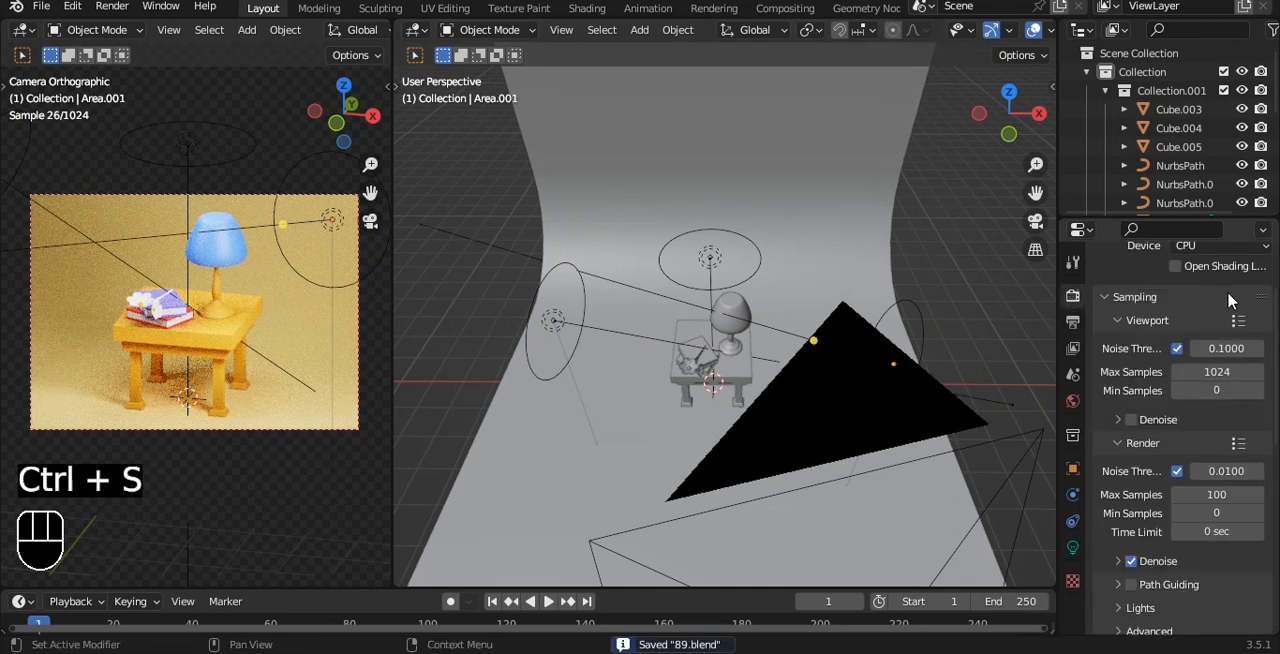
{"action": "scroll", "coordinate": [1185, 358], "scroll_direction": "up", "scroll_amount": 3}
{"action": "left_click", "coordinate": [1203, 340]}
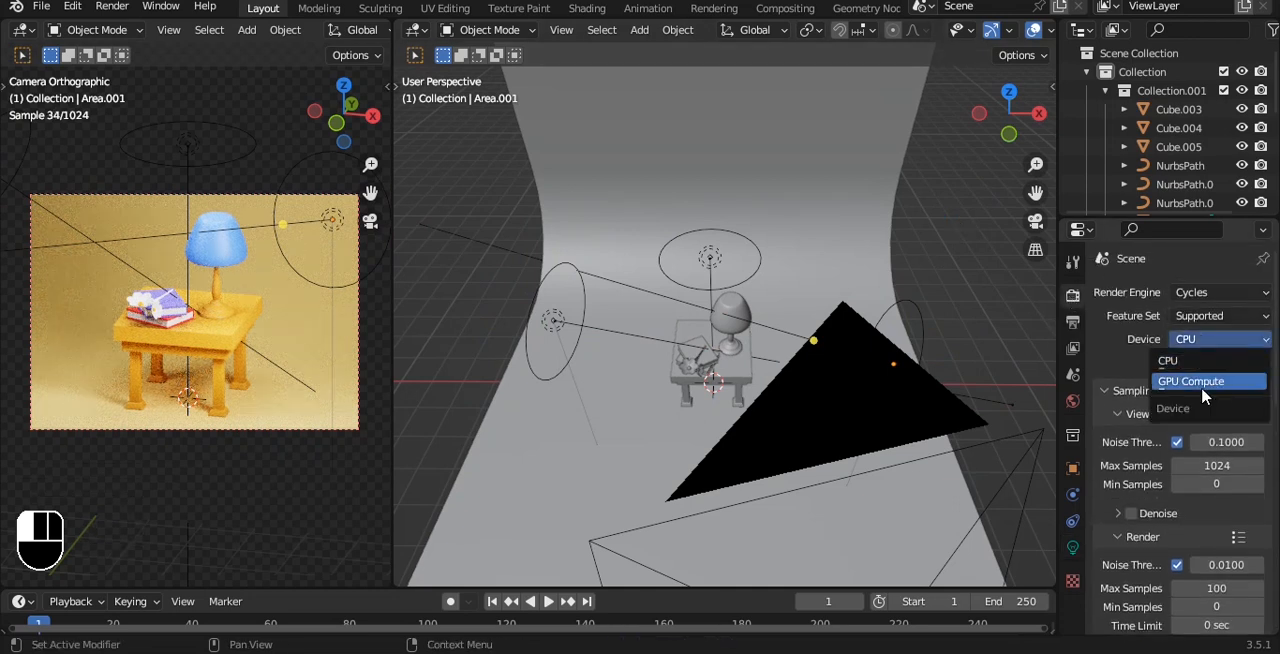
{"action": "left_click", "coordinate": [1200, 381]}
{"action": "scroll", "coordinate": [1140, 520], "scroll_direction": "down", "scroll_amount": 15}
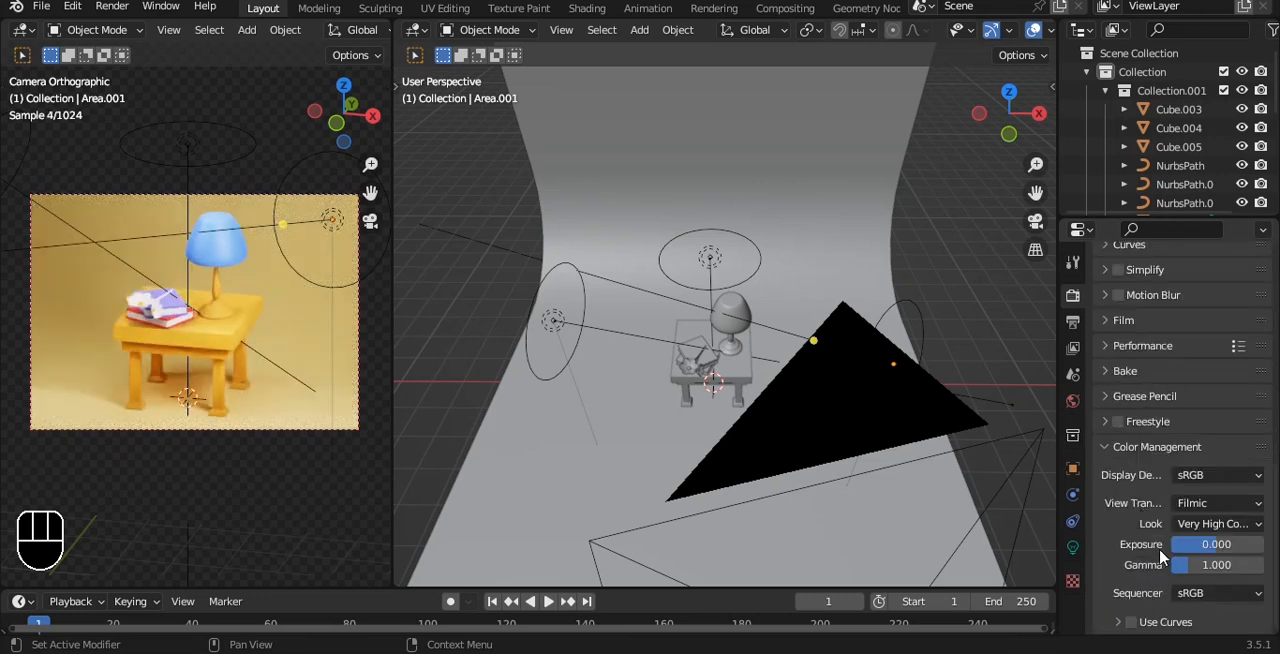
{"action": "key", "text": "ctrl+s"}
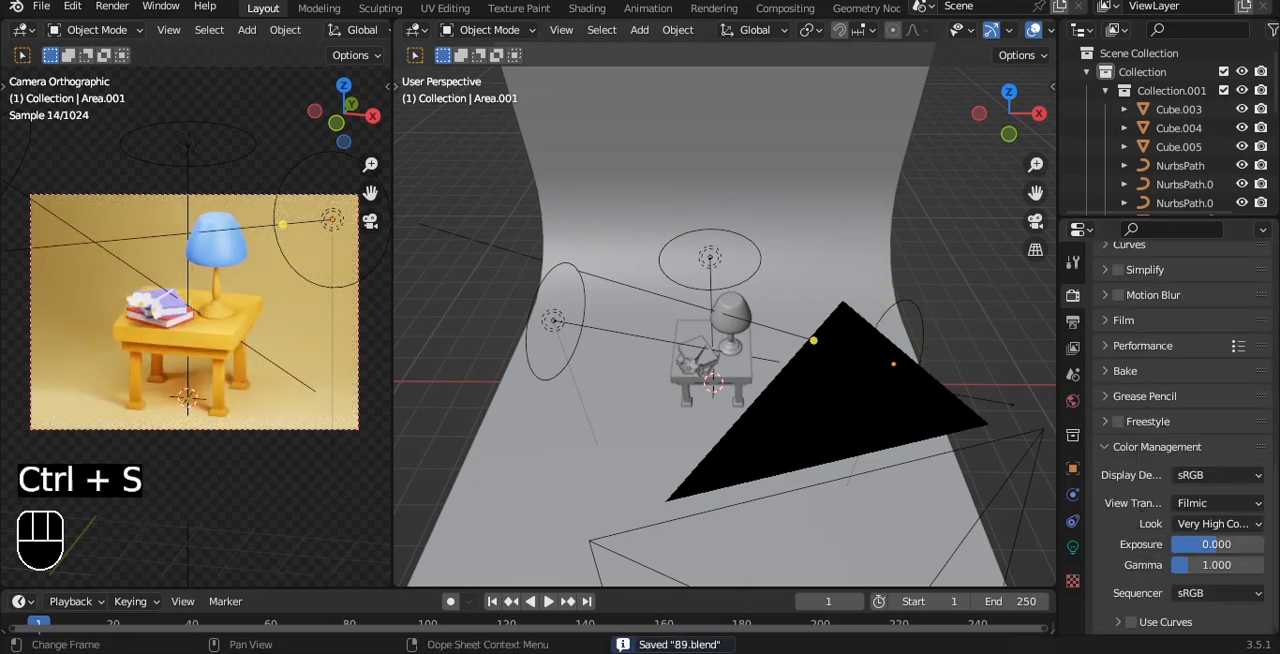